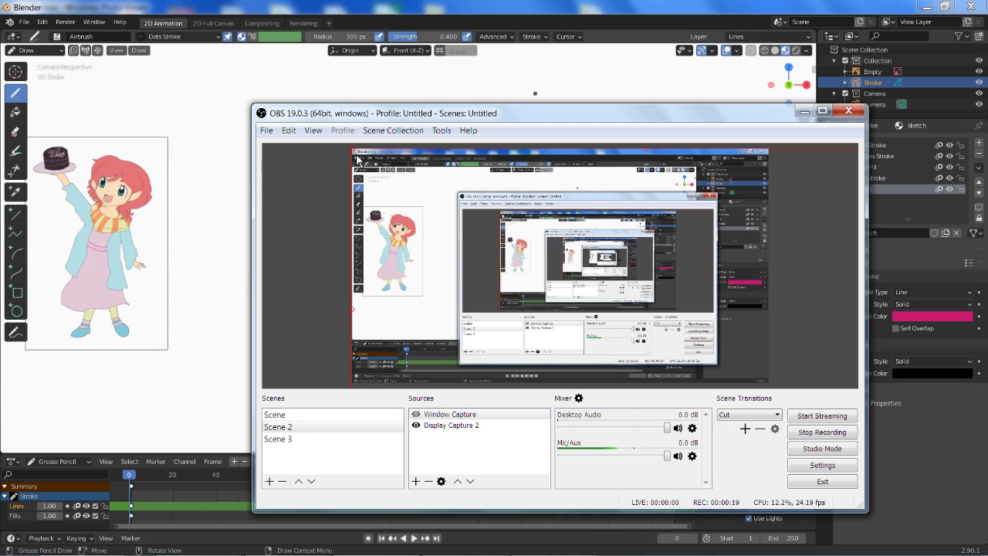
- Select the Display Capture 2 source in OBS Studio's Sources list
left_click(436, 426)
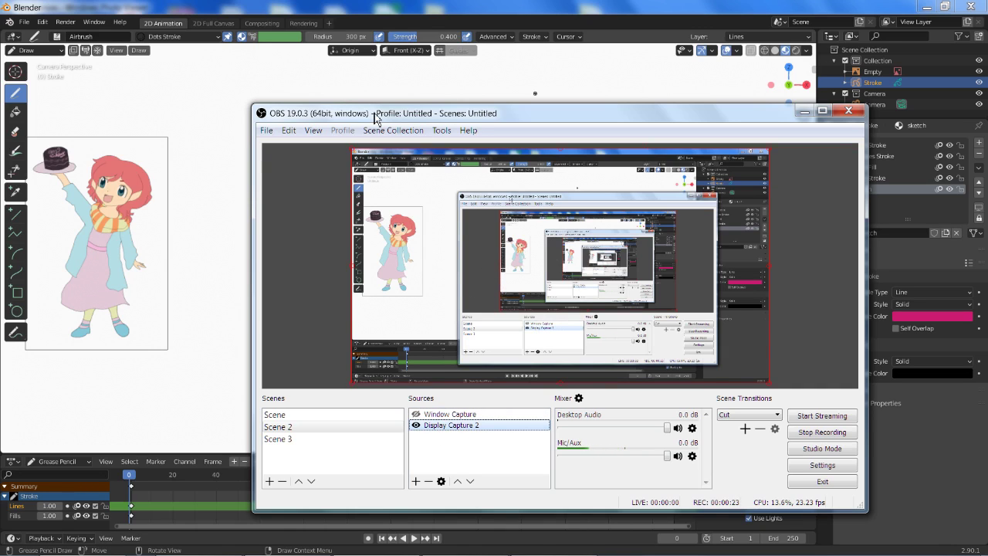
- Bring Blender to the front, check the Stroke object's modifiers, and draw a test stroke
left_click(345, 12)
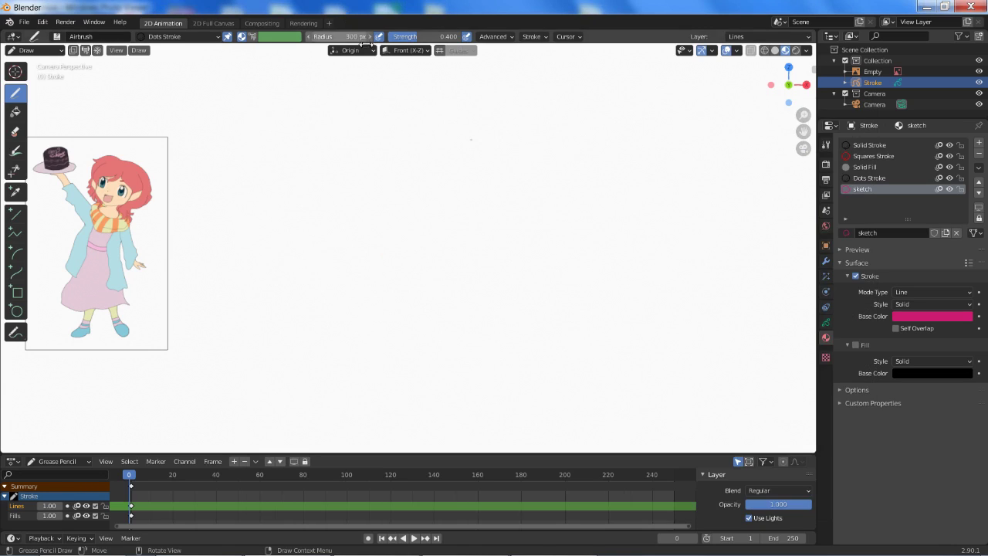
left_click(825, 263)
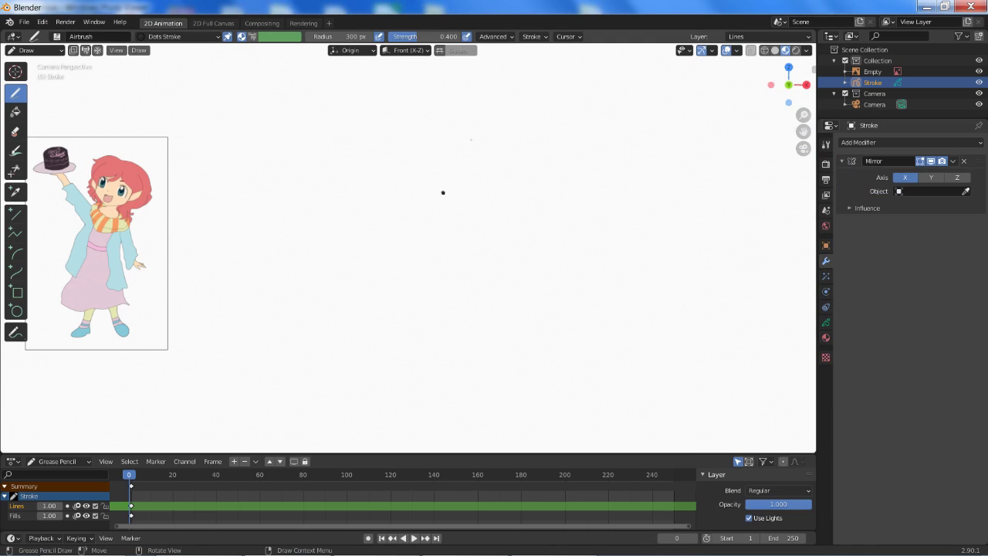
mouse_move(485, 185)
left_mouse_down()
mouse_move(511, 238)
mouse_move(573, 202)
left_mouse_up()
- Undo both test strokes, zoom in, and show the Airbrush's colour wheel and palette
key("ctrl+z")
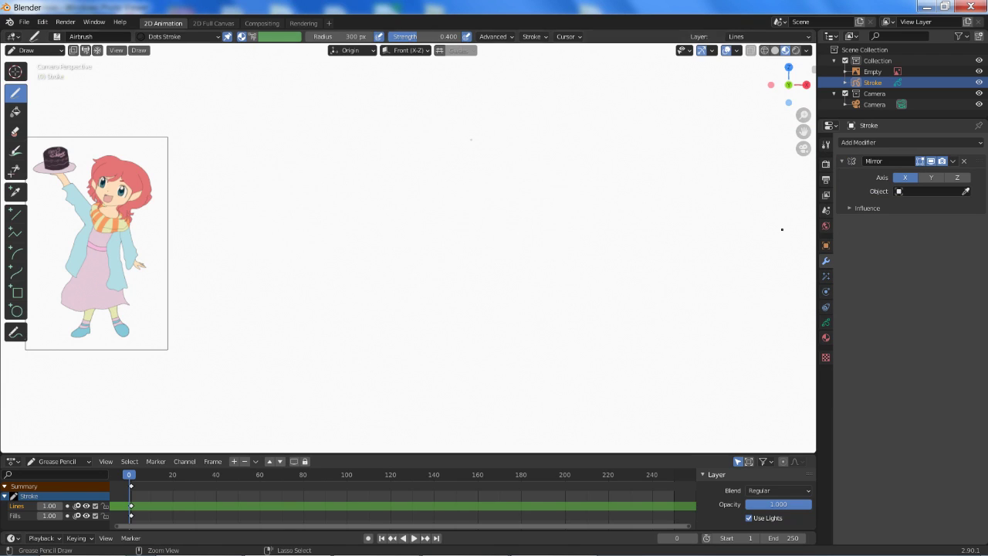
key("Home")
scroll(582, 233, "up", 5)
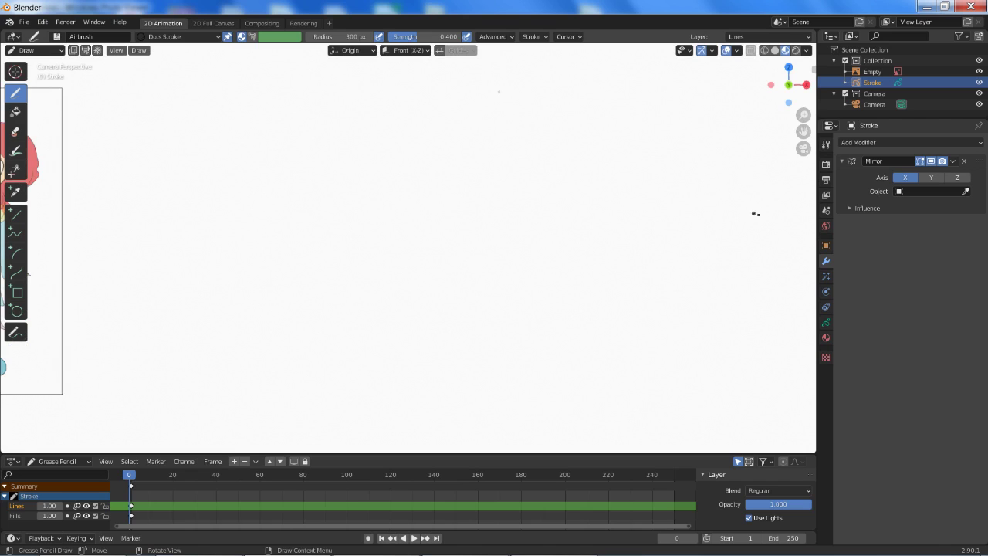
left_click(827, 145)
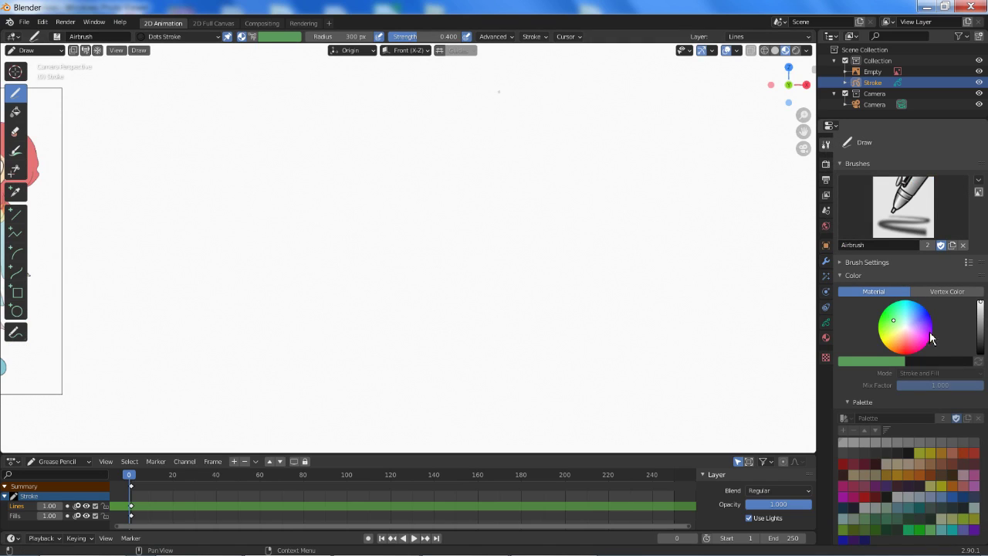
- Scroll through the Airbrush settings, briefly expanding and collapsing the brush panel
scroll(933, 335, "down", 1)
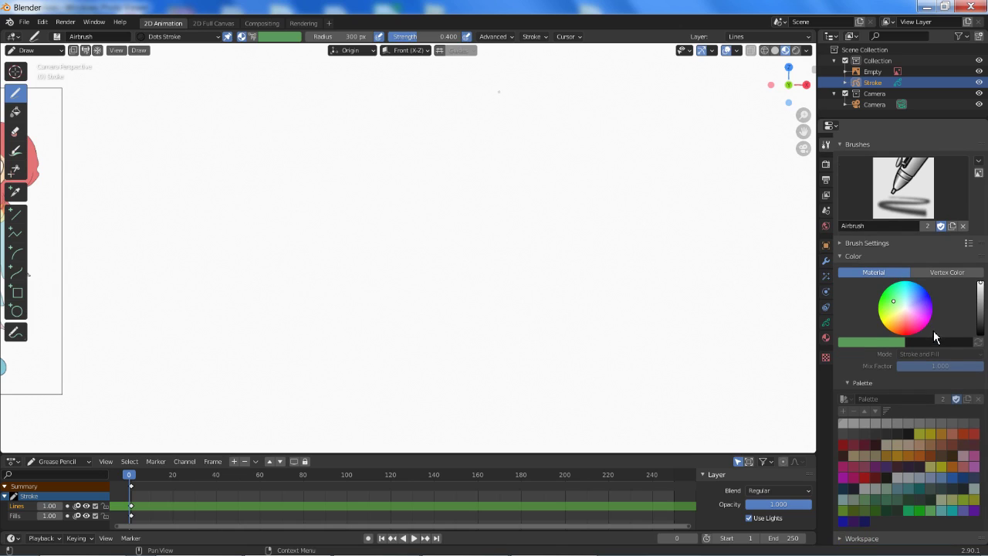
scroll(932, 334, "up", 1)
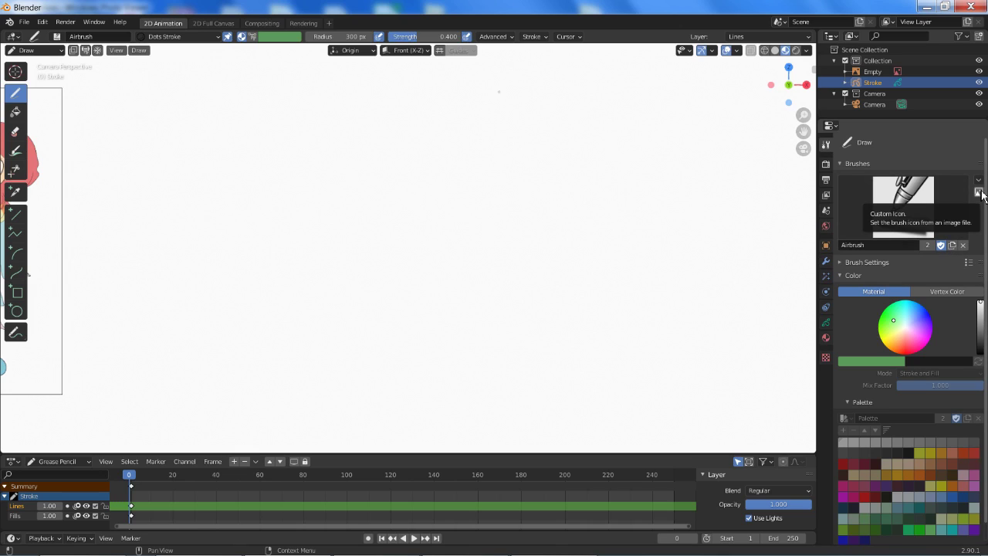
scroll(977, 198, "down", 1)
left_click(842, 244)
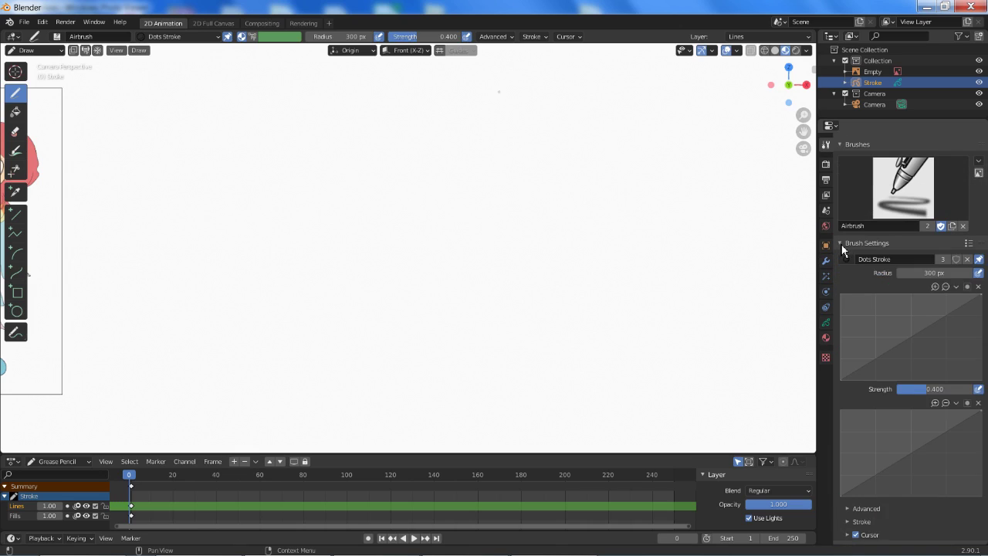
left_click(841, 244)
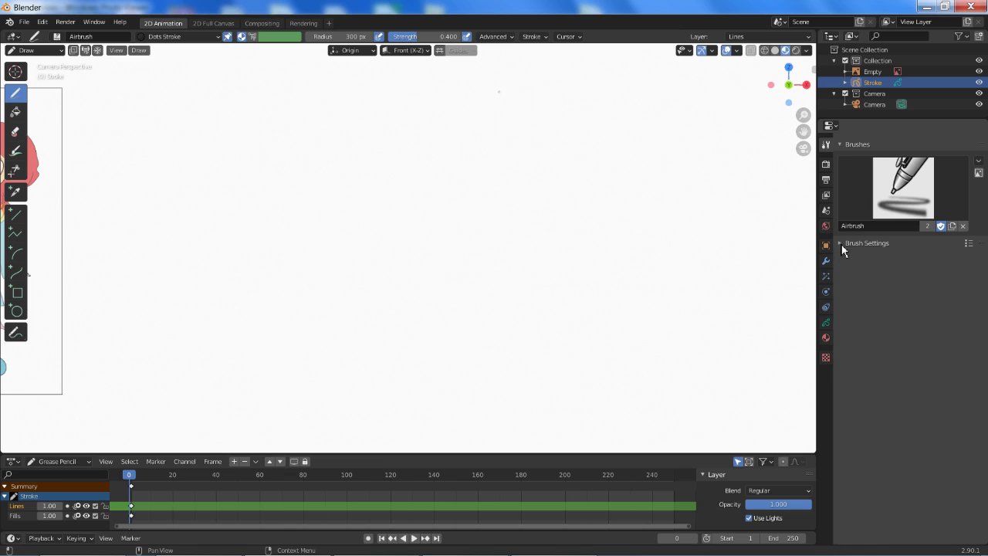
- Browse the Properties tabs: layers, scene, view layer, output, world, object, modifiers, physics, constraints
left_click(825, 326)
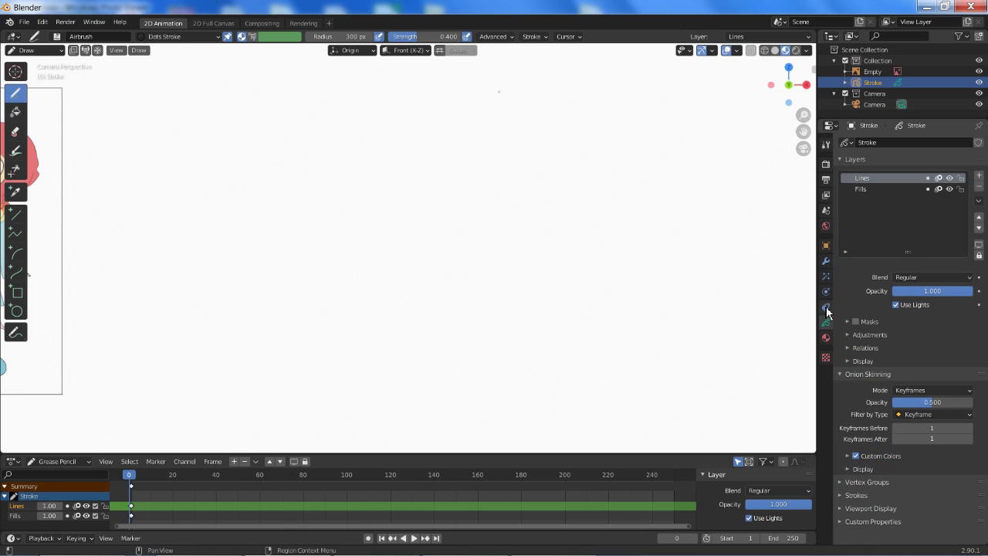
left_click(826, 215)
left_click(826, 194)
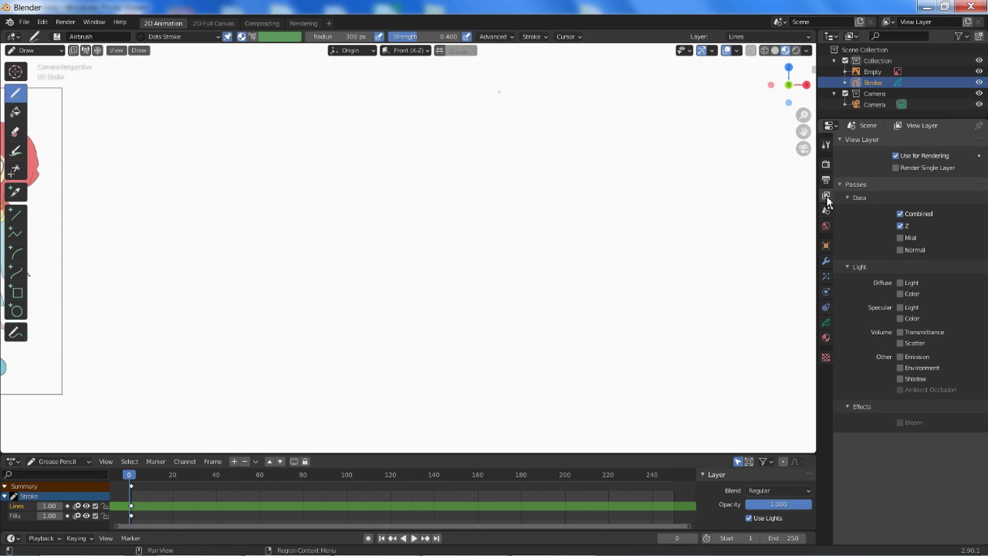
left_click(827, 180)
left_click(826, 210)
left_click(826, 225)
left_click(827, 244)
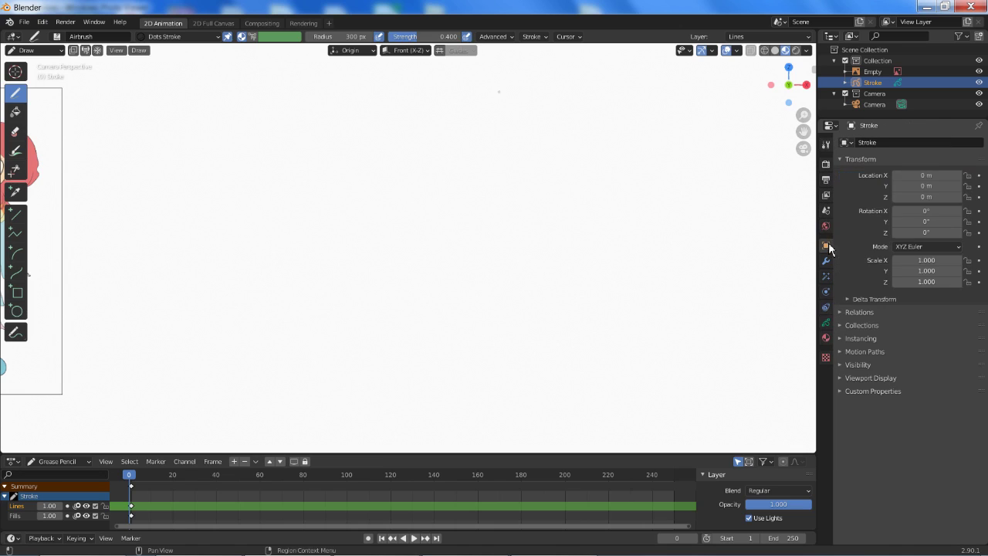
left_click(827, 261)
left_click(827, 292)
left_click(827, 308)
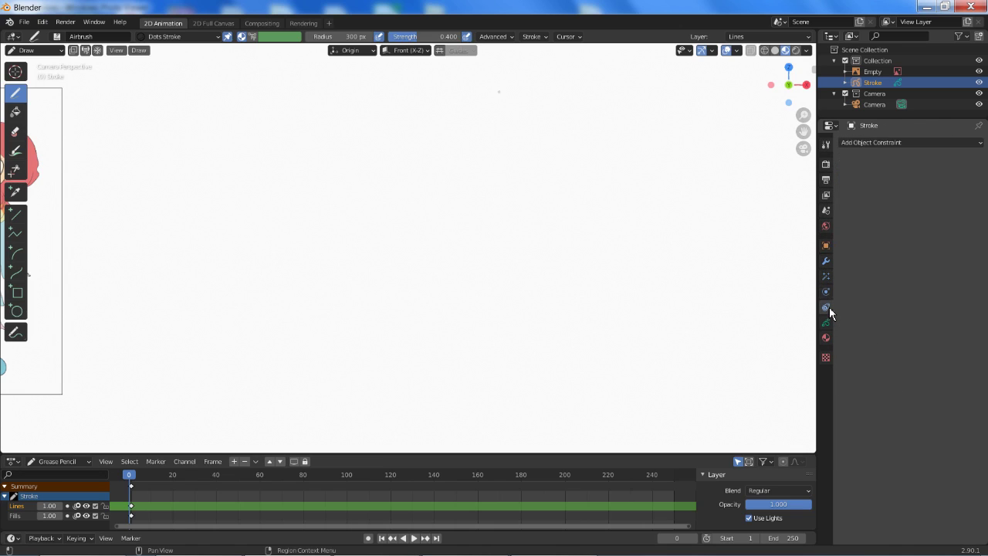
left_click(828, 325)
- Show the Stroke object's materials and make the pink sketch material active again
left_click(826, 337)
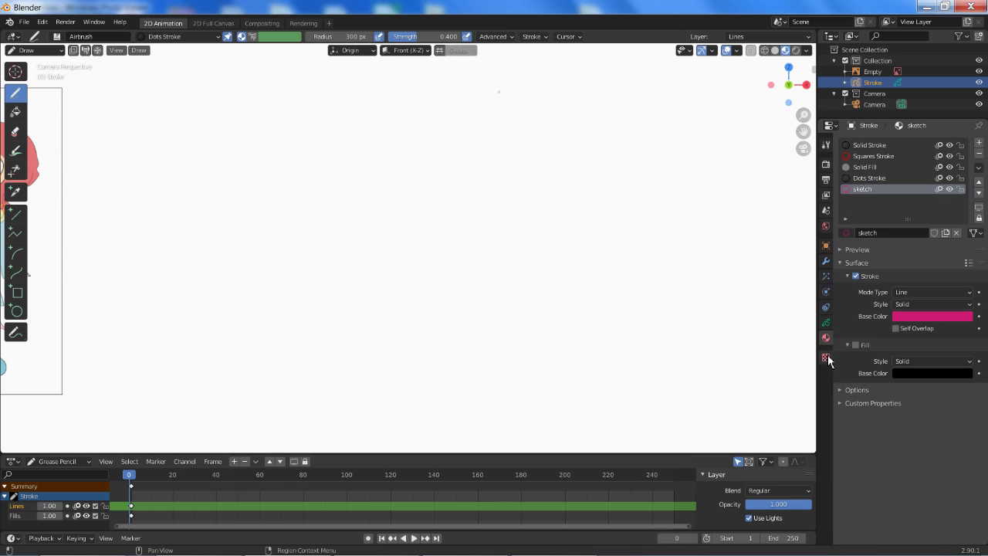
right_click(879, 188)
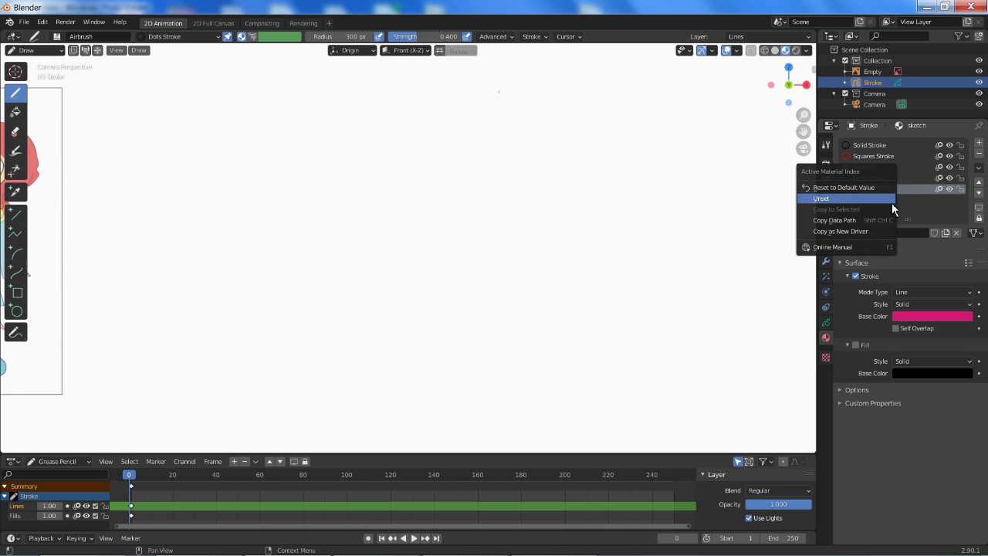
left_click(908, 212)
right_click(851, 189)
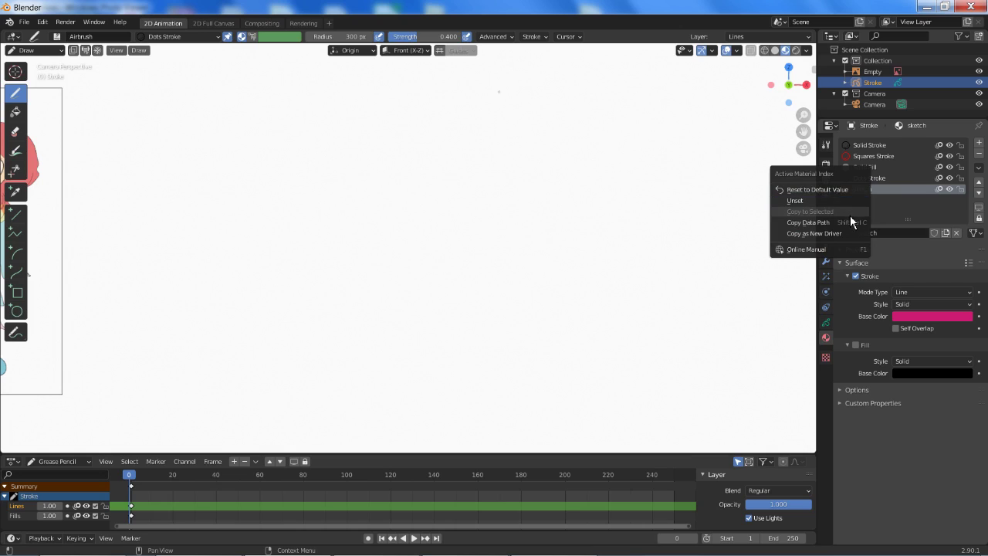
left_click(935, 205)
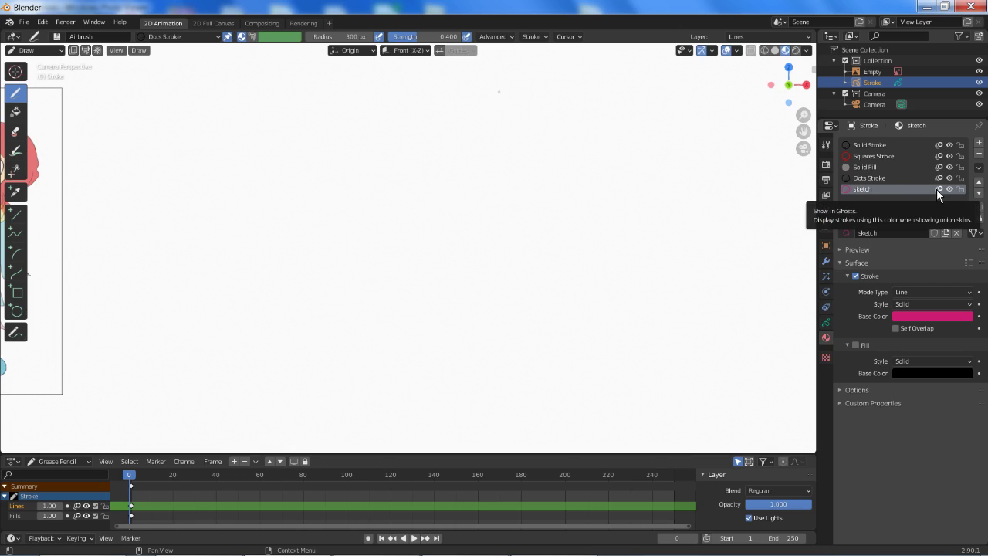
left_click(902, 146)
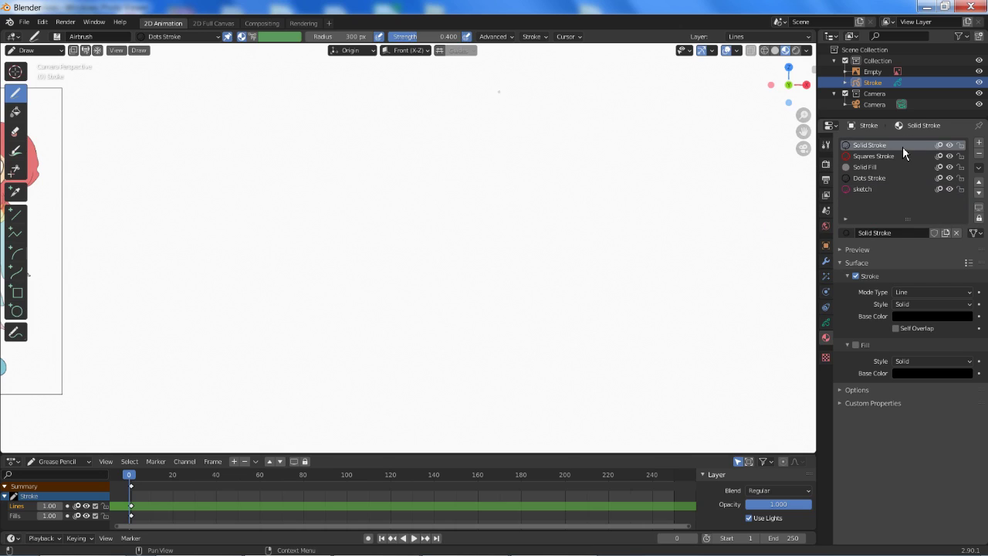
left_click(887, 190)
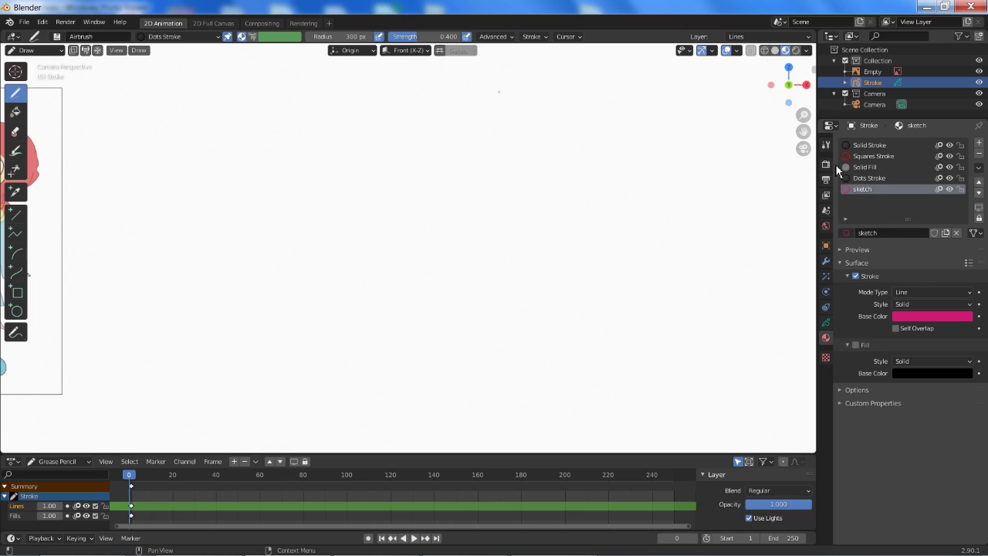
- Open the canvas sidebar with N and show the draw tool's colour settings there
key("t")
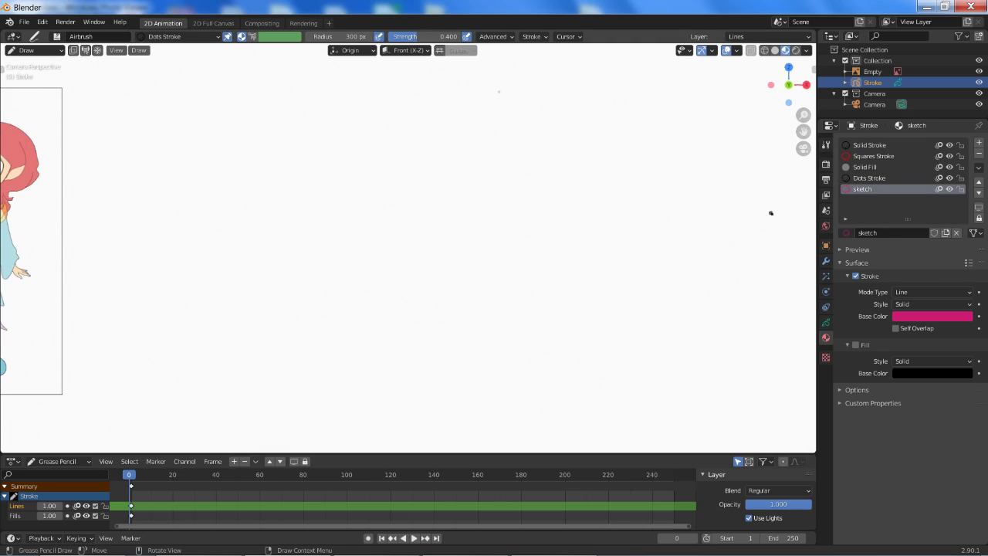
key("t")
key("t")
key("n")
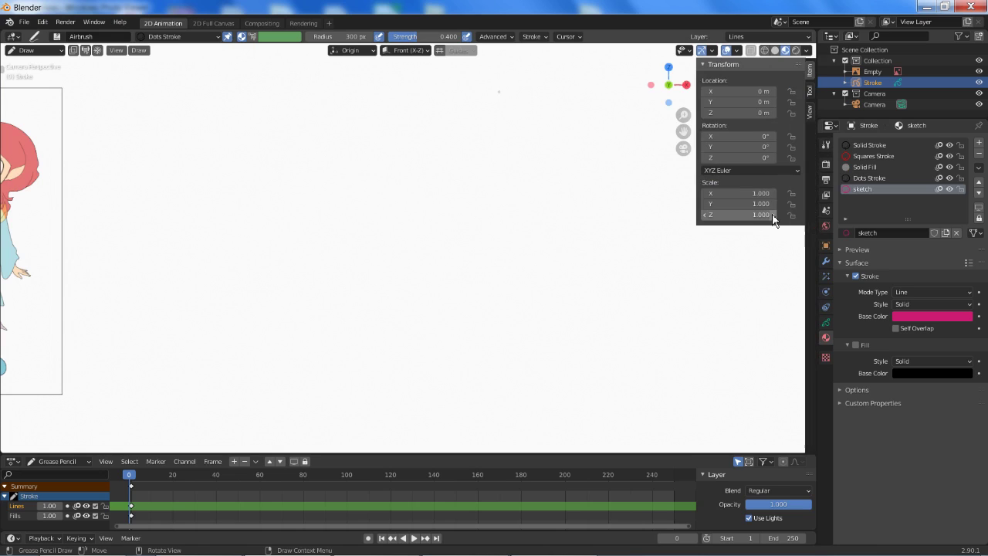
left_click(810, 93)
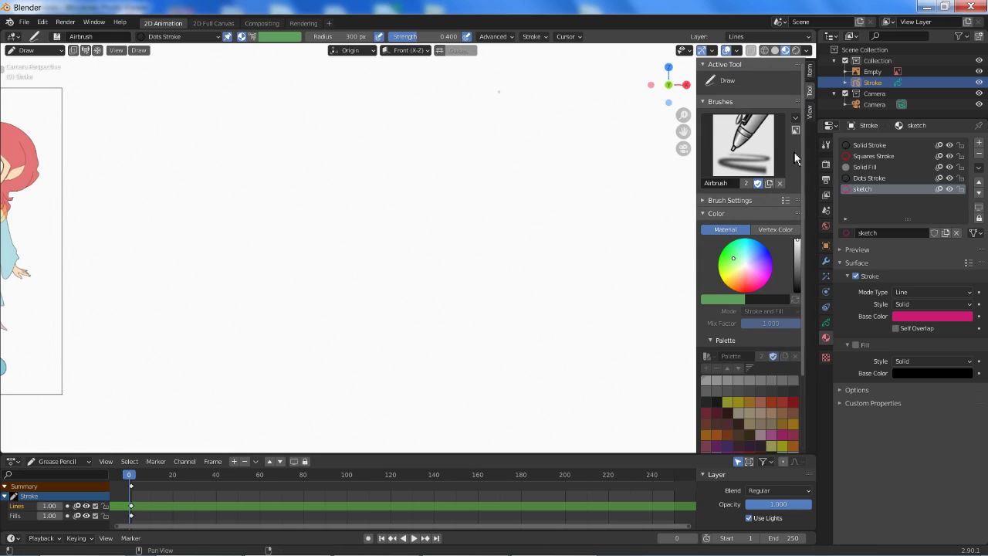
scroll(794, 189, "down", 1)
left_click(709, 193)
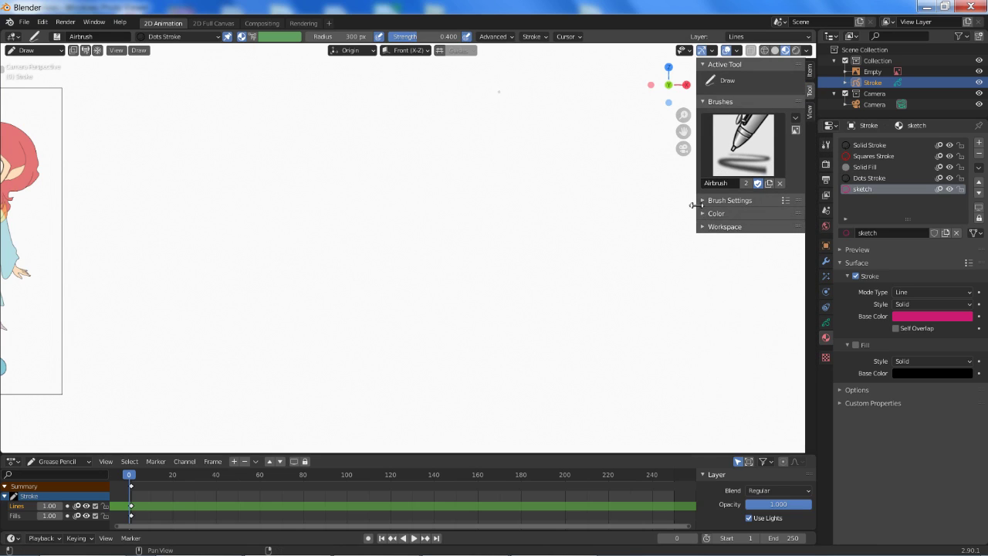
left_click(709, 214)
scroll(766, 334, "down", 2)
scroll(766, 334, "down", 2)
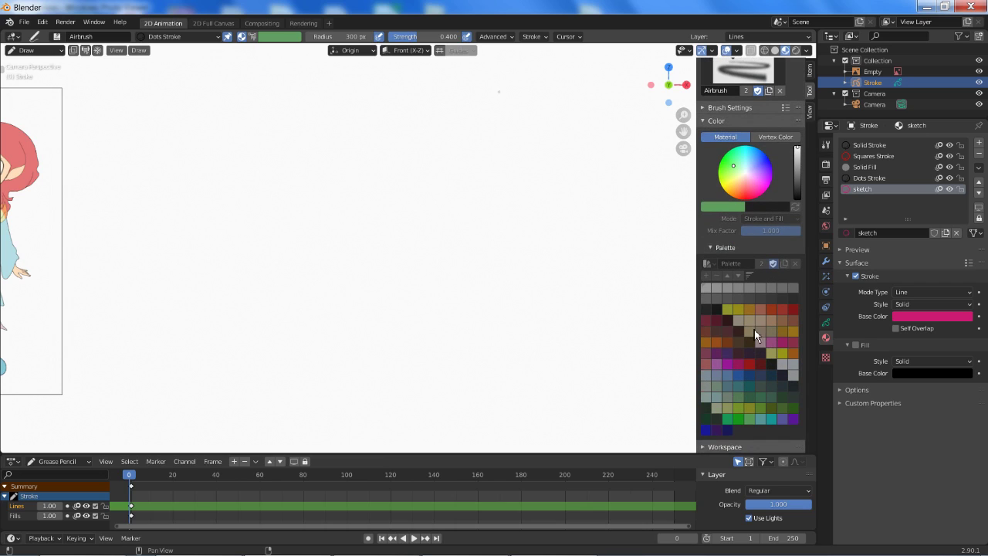
- Switch the brush to Vertex Color with red from the palette, testing and undoing a stroke
left_click(773, 136)
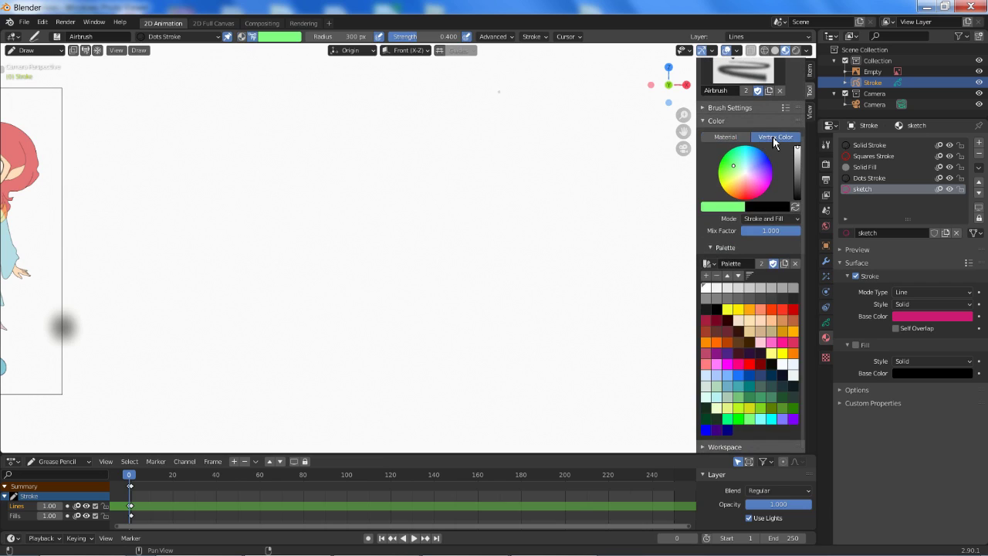
left_click(793, 309)
left_click_drag(333, 241, 484, 243)
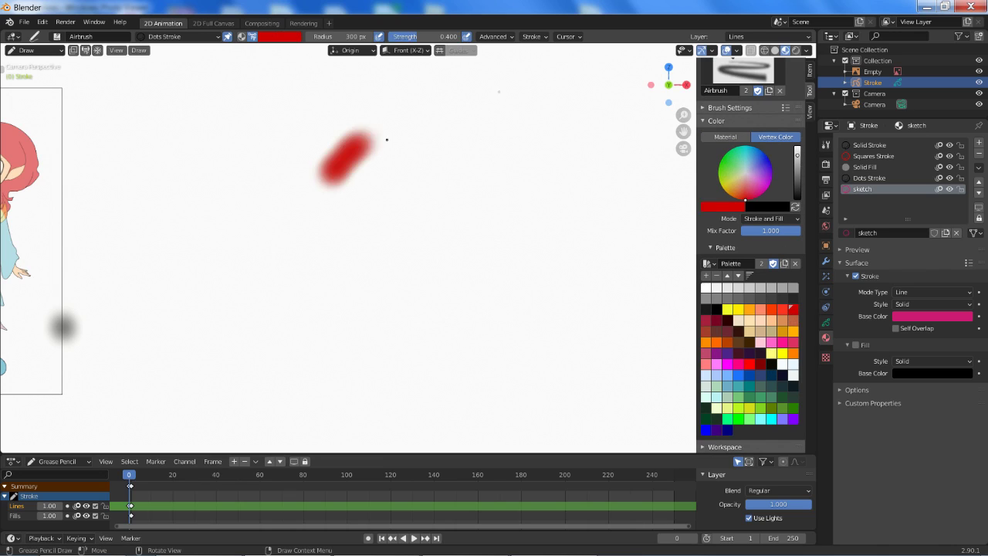
key("ctrl+z")
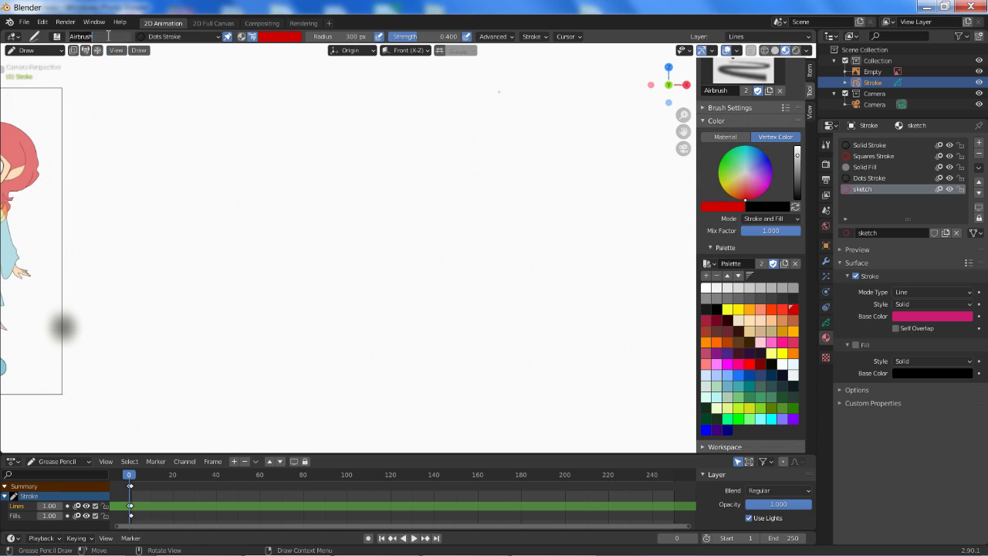
- Switch the brush to Pencil, then draw and undo two test arcs
left_click(56, 36)
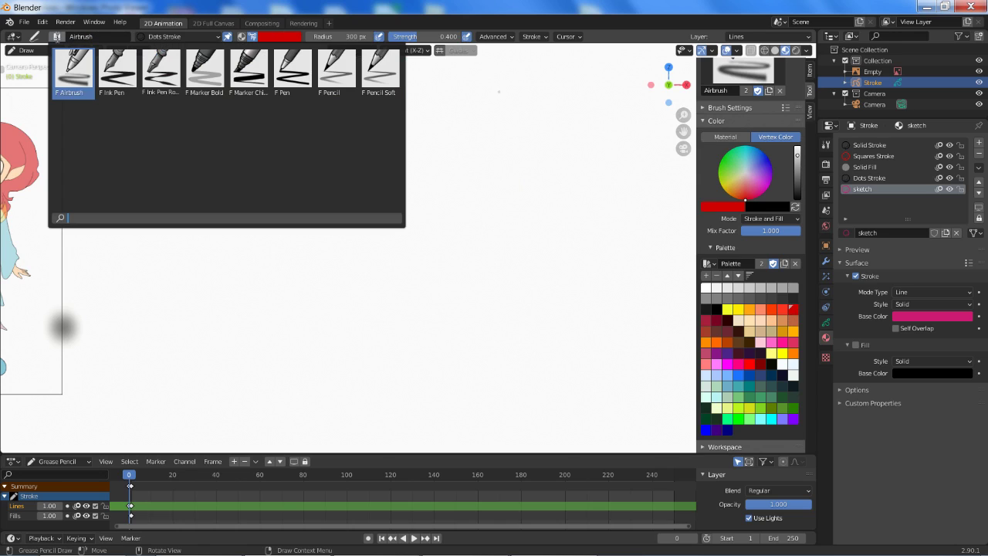
left_click(334, 83)
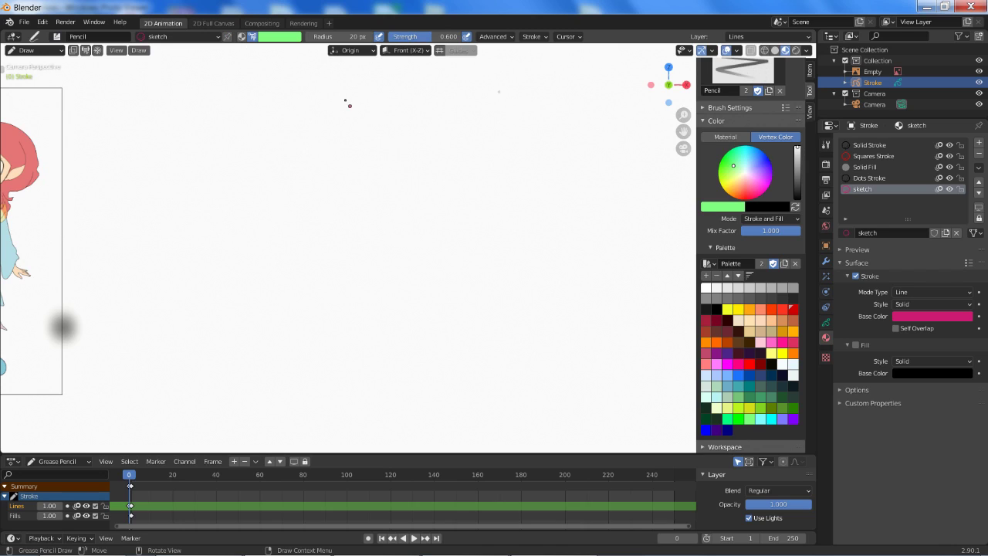
left_click_drag(415, 191, 584, 214)
left_click_drag(231, 214, 399, 177)
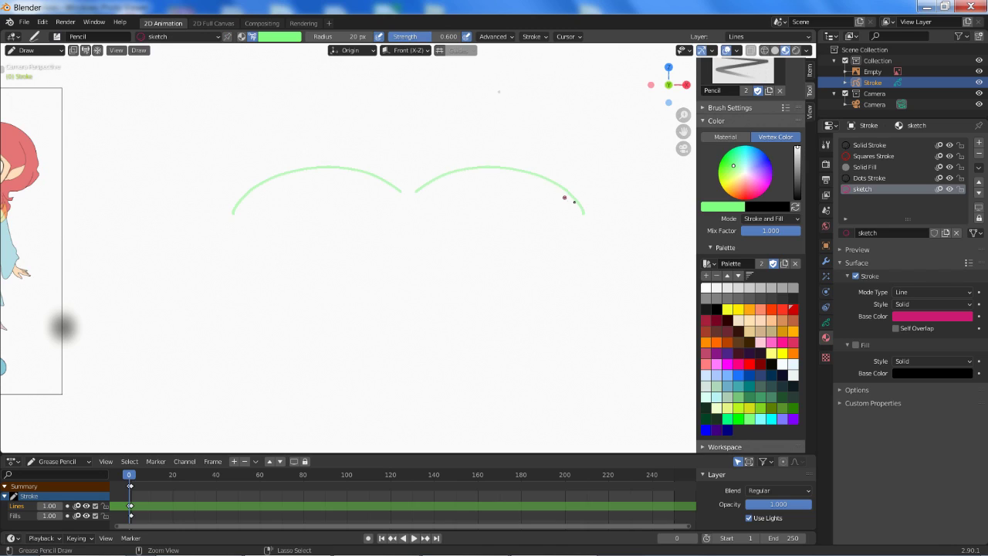
key("ctrl+z")
key("ctrl+z")
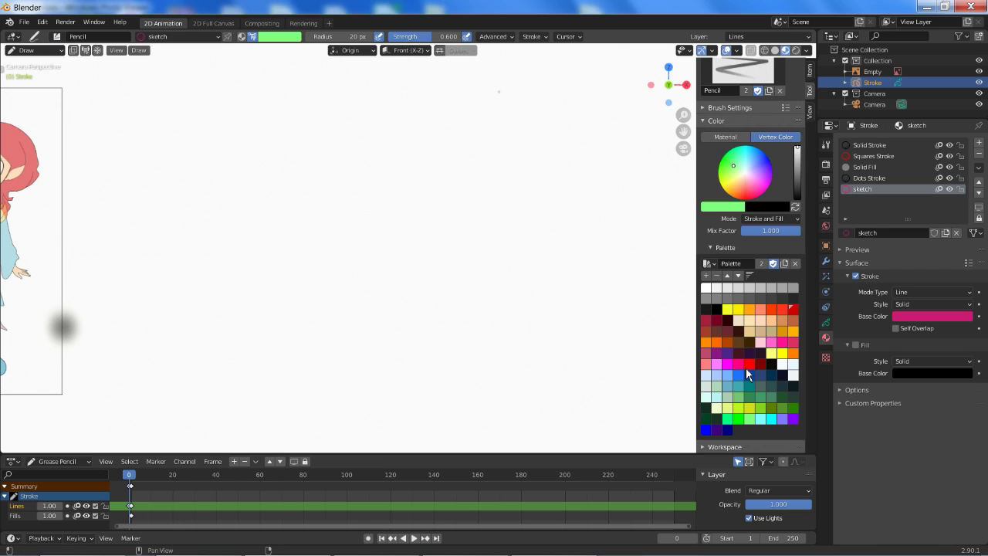
- Set the drawing colour to dark crimson from the palette
left_click(774, 311)
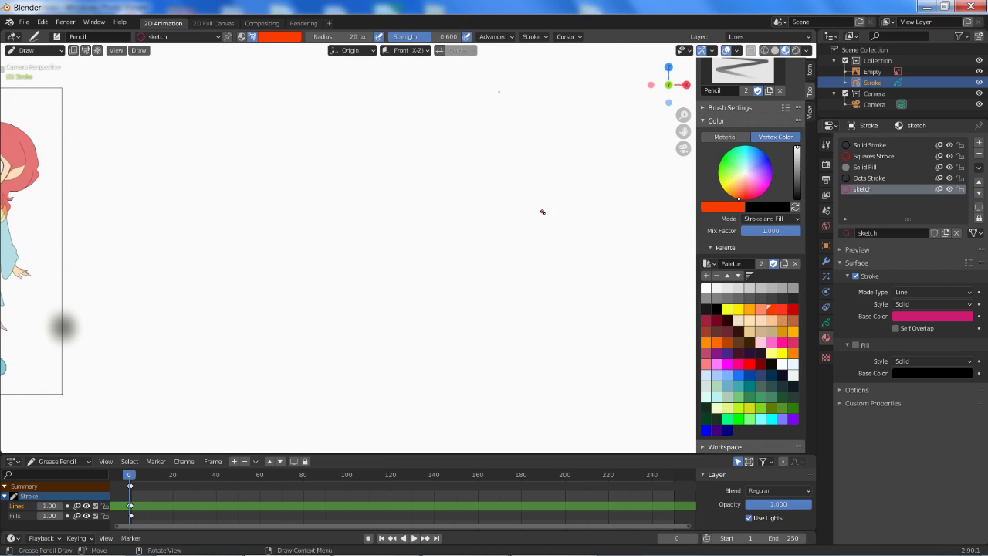
left_click(793, 312)
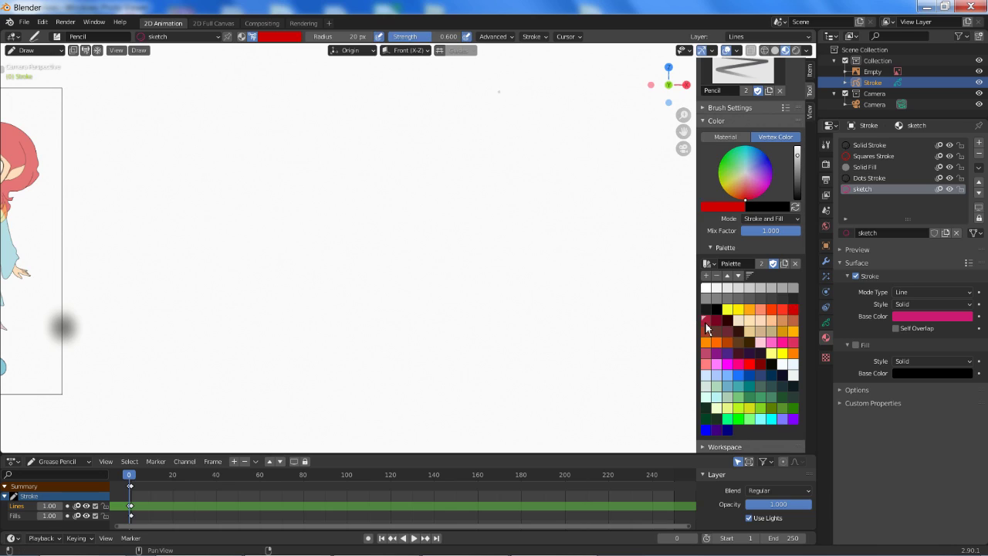
left_click(705, 319)
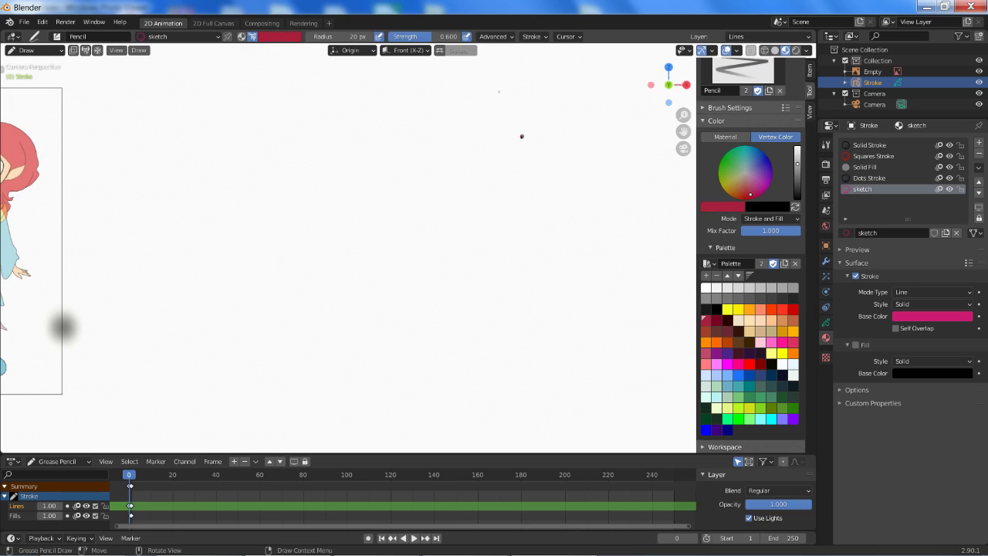
- Sketch mirrored eye loops, a vertical face centre line, and a U shape at the chin
mouse_move(522, 137)
left_mouse_down()
mouse_move(514, 203)
mouse_move(481, 150)
mouse_move(490, 184)
left_mouse_up()
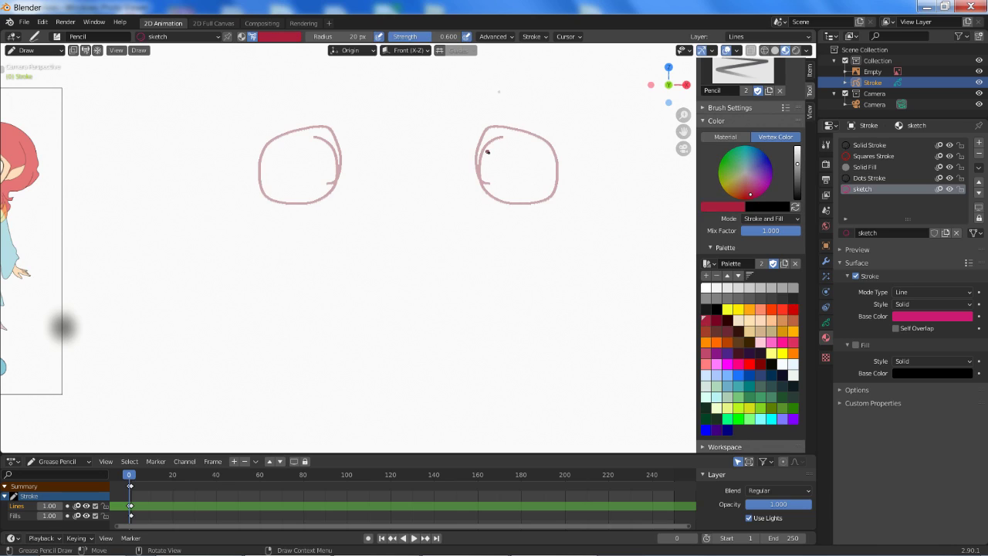
key("ctrl+z")
mouse_move(473, 139)
left_mouse_down()
mouse_move(447, 150)
mouse_move(505, 141)
mouse_move(469, 137)
left_mouse_up()
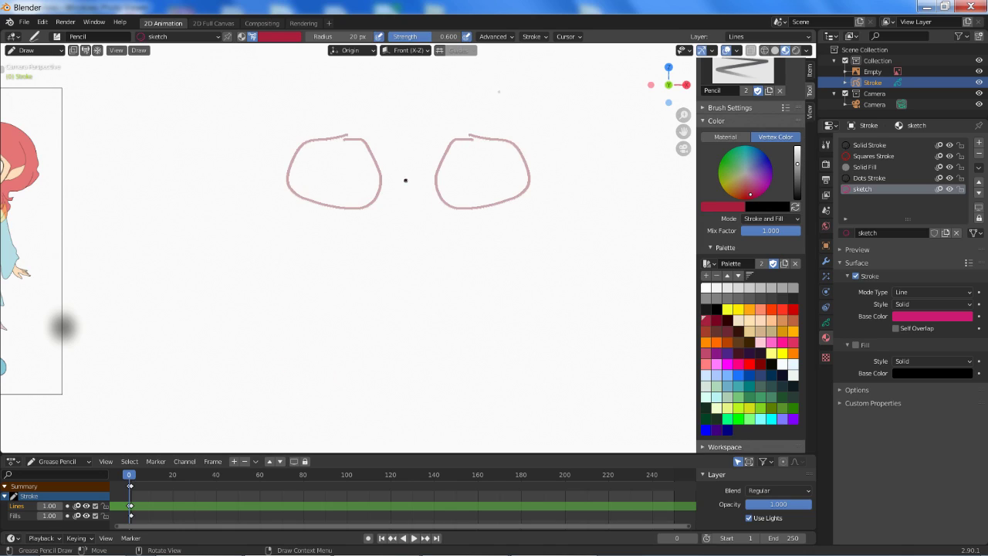
left_click_drag(407, 61, 402, 344)
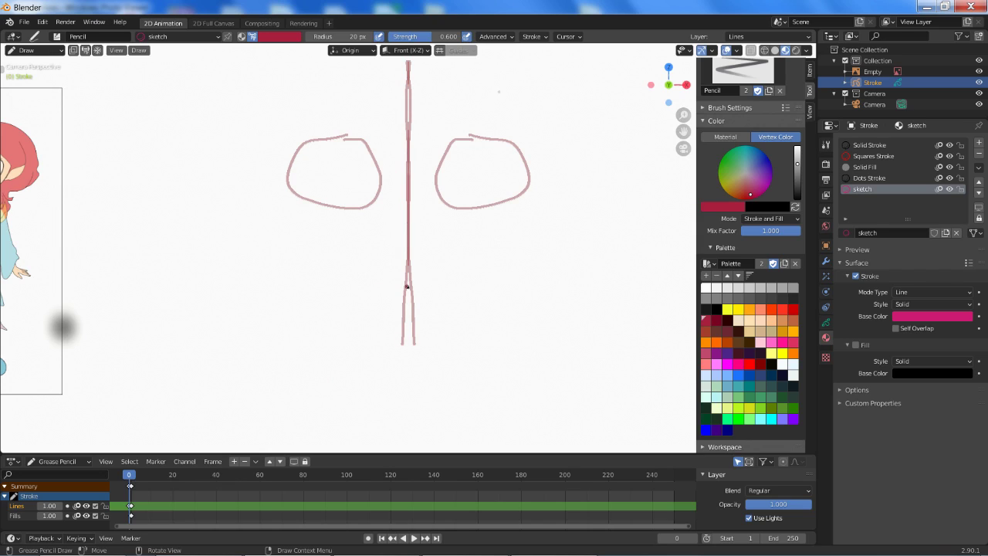
mouse_move(407, 286)
left_mouse_down()
mouse_move(403, 376)
mouse_move(413, 285)
left_mouse_up()
- Draw a straight horizontal eye line through both eyes, replacing the wavy first attempt
scroll(454, 241, "down", 2)
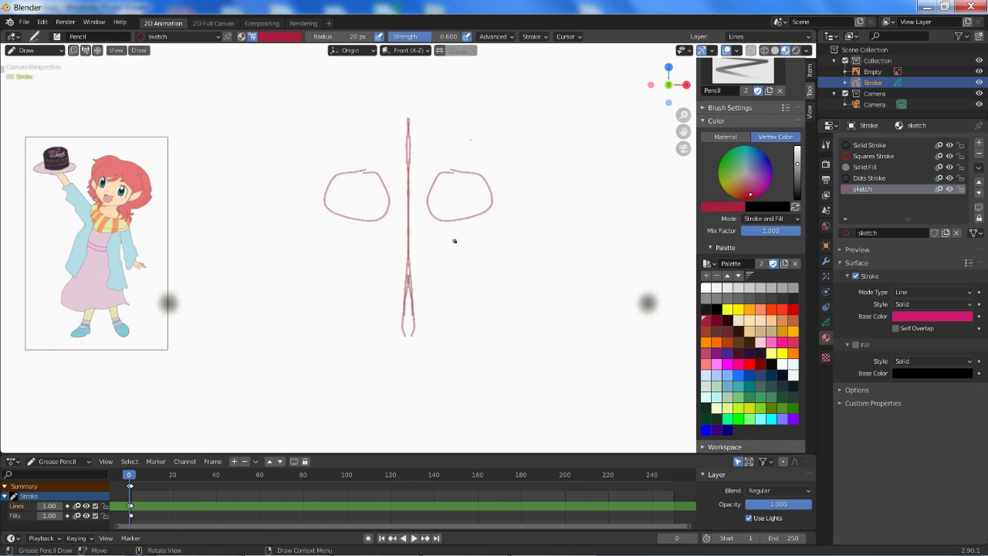
scroll(454, 241, "up", 2)
scroll(409, 221, "down", 1)
scroll(401, 216, "down", 1)
left_click_drag(303, 198, 542, 206)
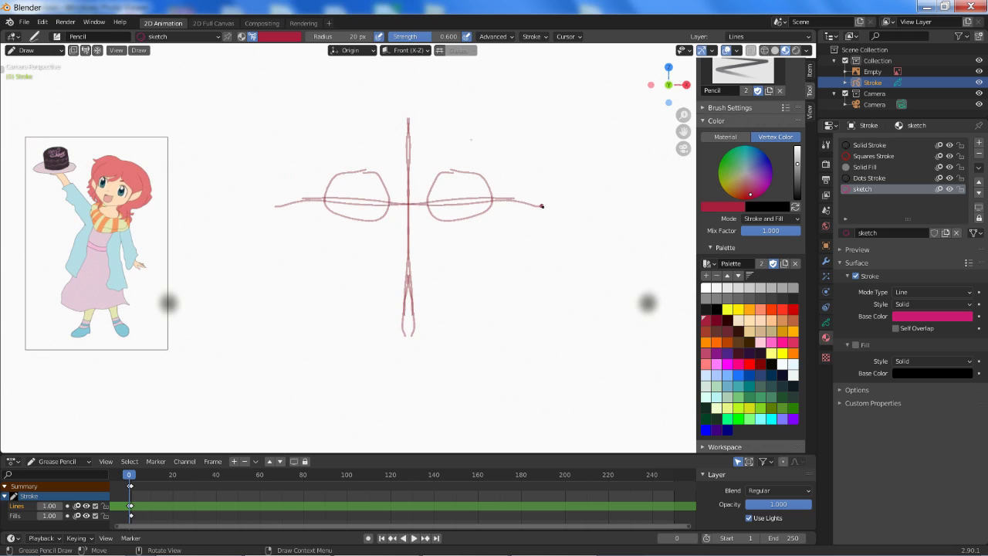
key("ctrl+z")
left_click_drag(408, 203, 541, 200)
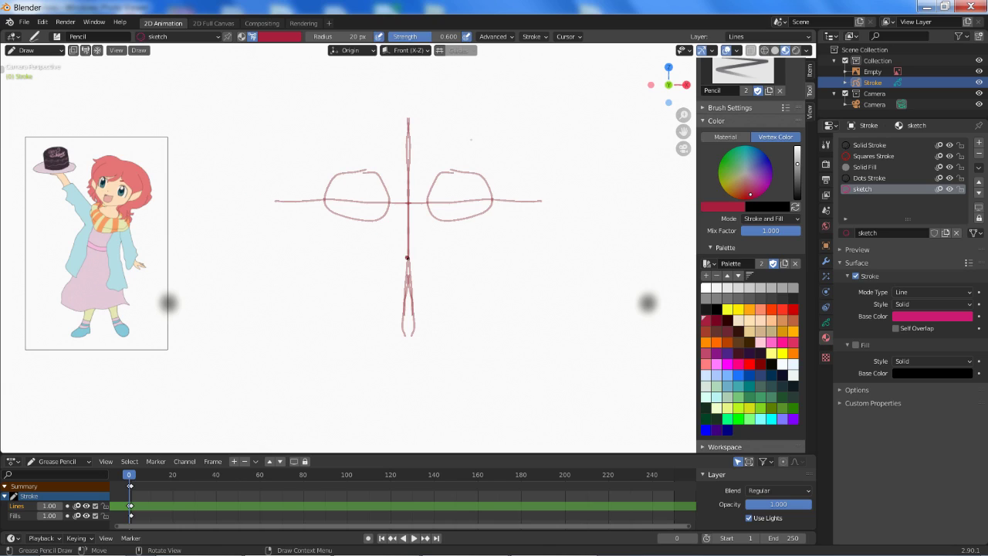
- Mark the nose and mouth on the centre line
left_click_drag(404, 255, 420, 254)
left_click_drag(387, 314, 428, 314)
mouse_move(399, 283)
left_mouse_down()
mouse_move(439, 283)
mouse_move(378, 283)
left_mouse_up()
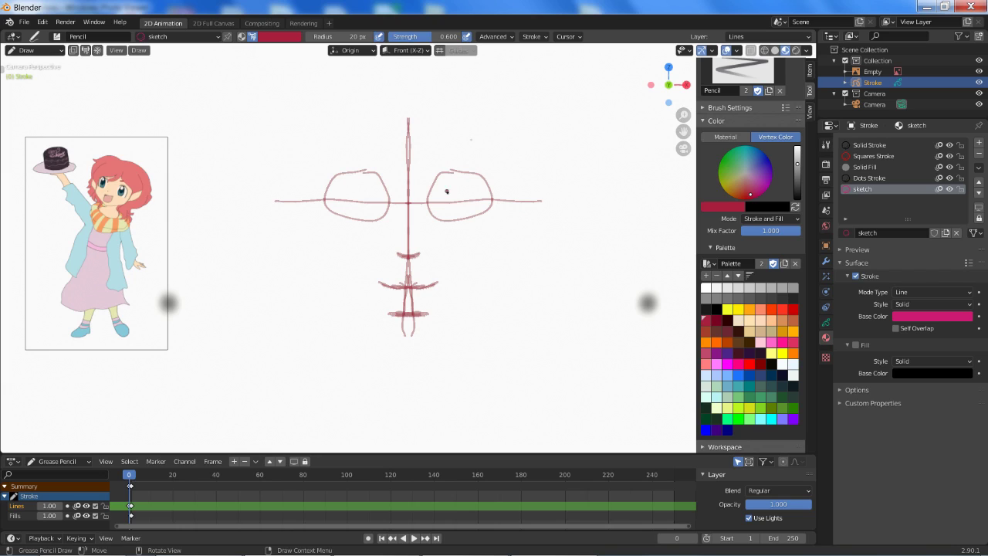
- Sketch the upper and lower eyelids, redrawing the right eye's top and side edge
left_click_drag(427, 191, 514, 189)
left_click_drag(392, 189, 300, 187)
key("ctrl+z")
key("ctrl+z")
key("ctrl+z")
mouse_move(450, 170)
left_mouse_down()
mouse_move(491, 193)
mouse_move(488, 224)
mouse_move(454, 172)
mouse_move(430, 176)
left_mouse_up()
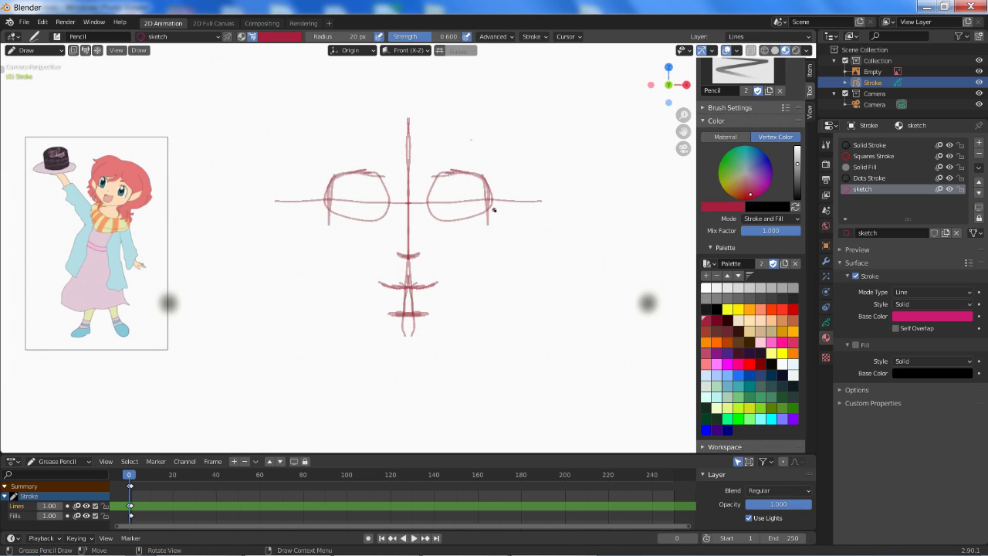
mouse_move(494, 210)
left_mouse_down()
mouse_move(464, 219)
mouse_move(512, 218)
left_mouse_up()
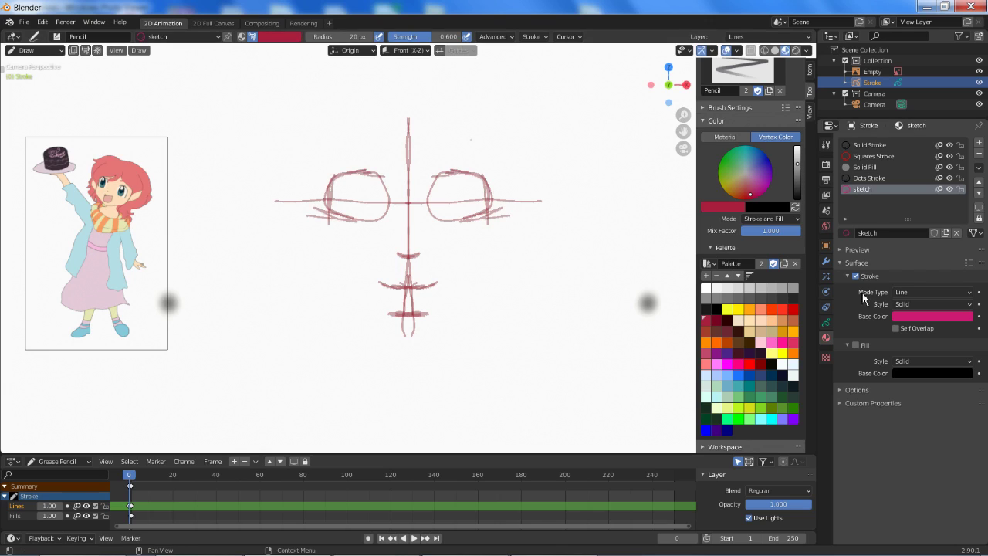
- Find the Modifier tab and delete the Stroke object's Mirror modifier
left_click(829, 308)
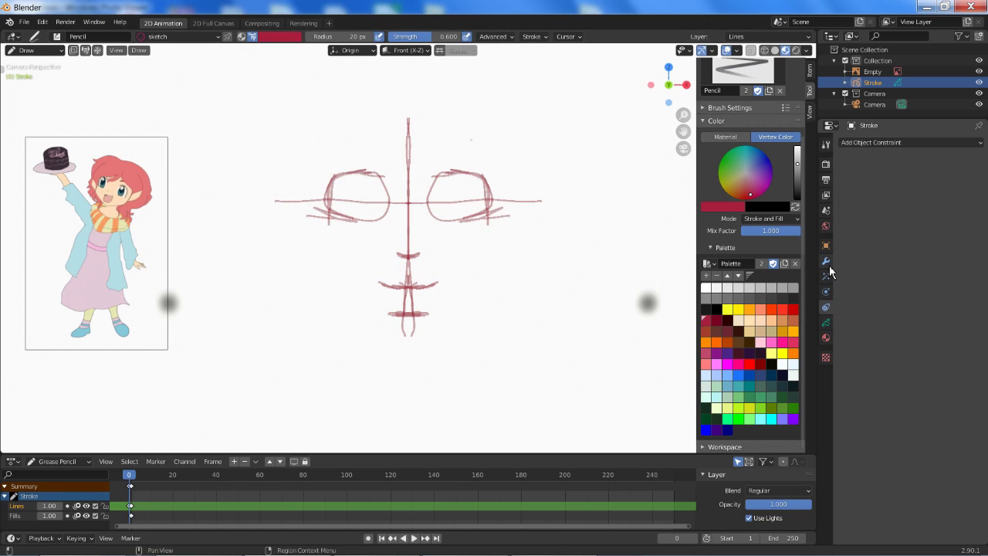
left_click(829, 263)
left_click(826, 276)
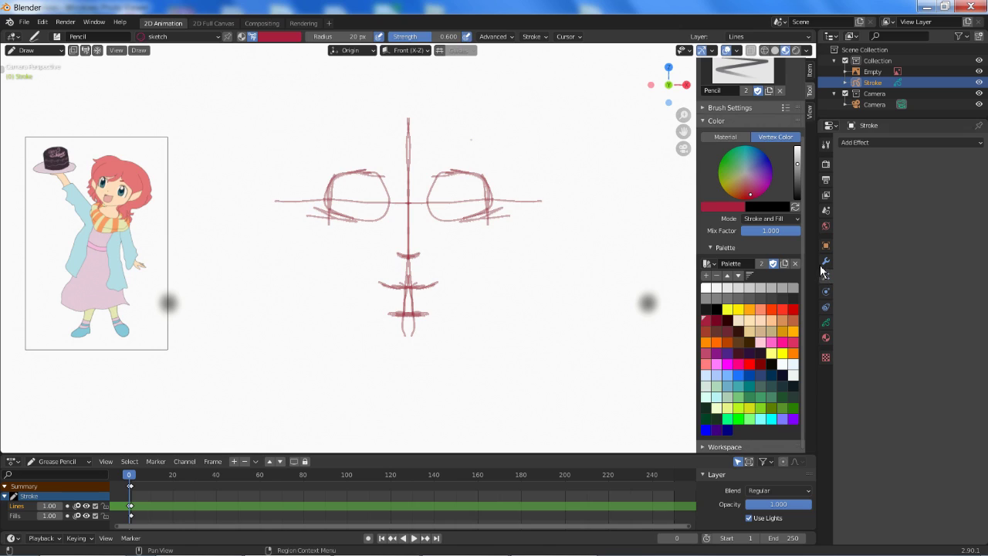
left_click(825, 261)
left_click(826, 225)
left_click(826, 195)
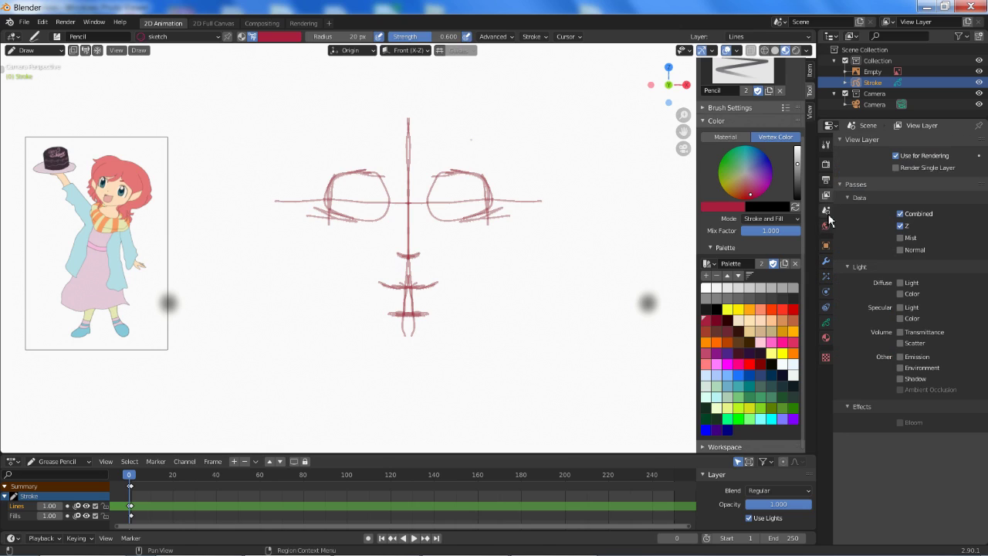
left_click(827, 179)
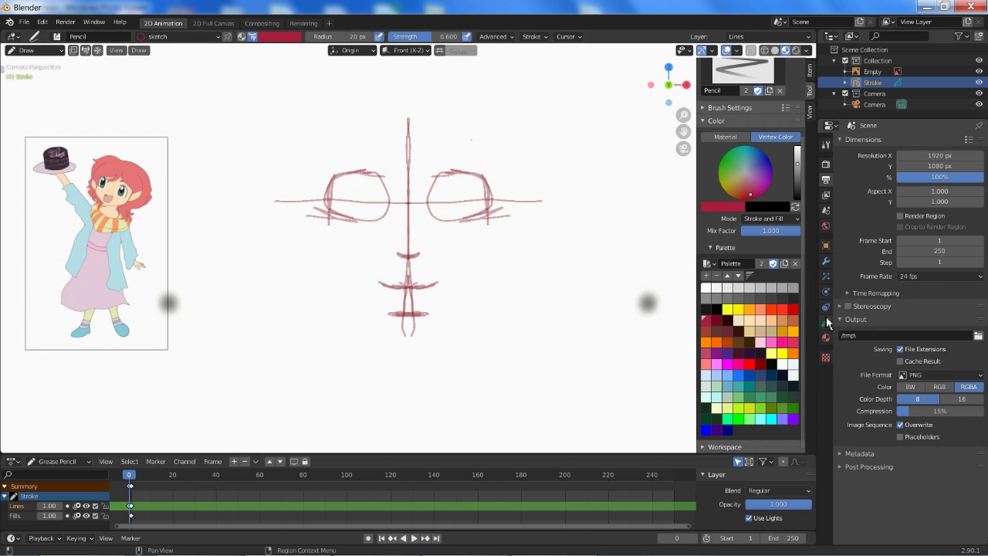
left_click(826, 261)
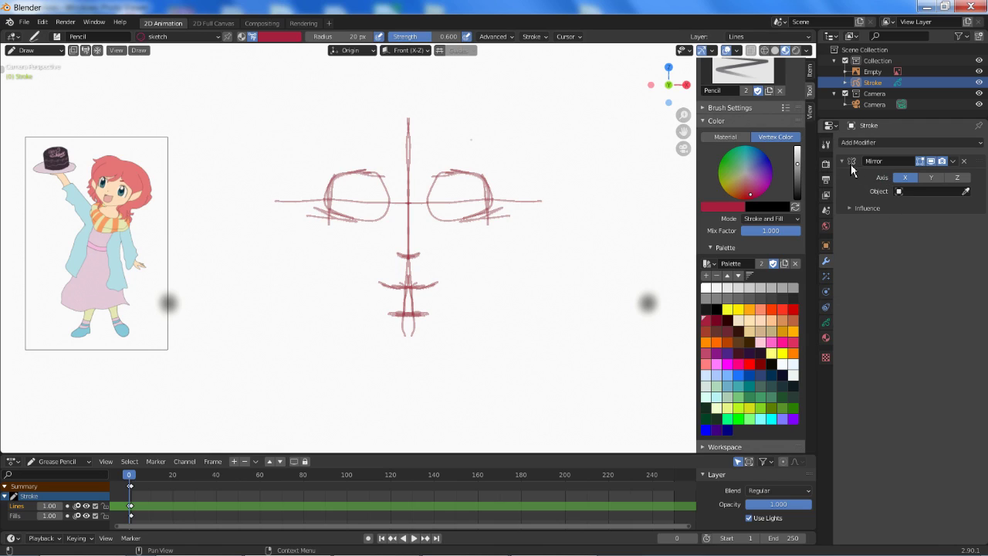
left_click(964, 162)
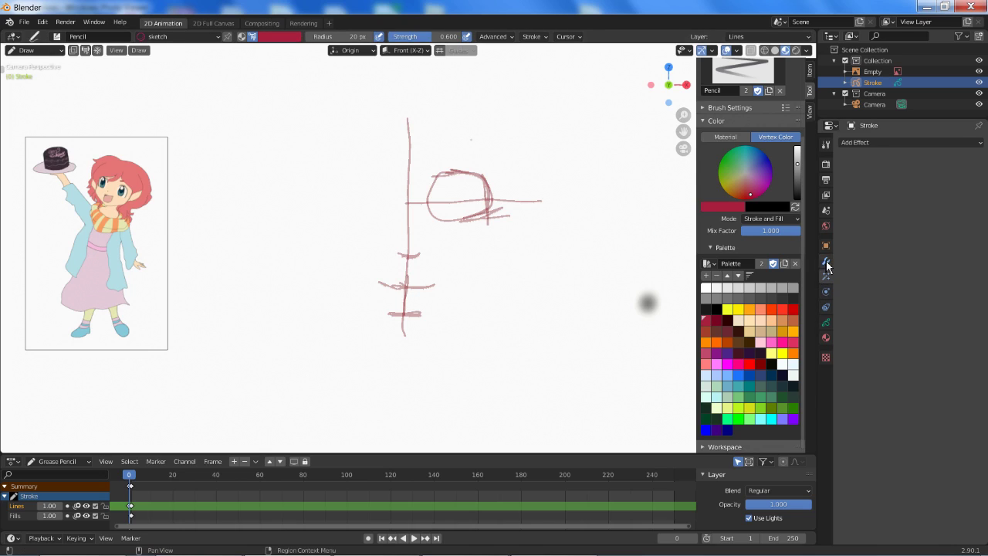
- Hide the Lines sketch layer and add a fresh GP_Layer after undoing test scribbles
left_click(826, 324)
left_click(950, 178)
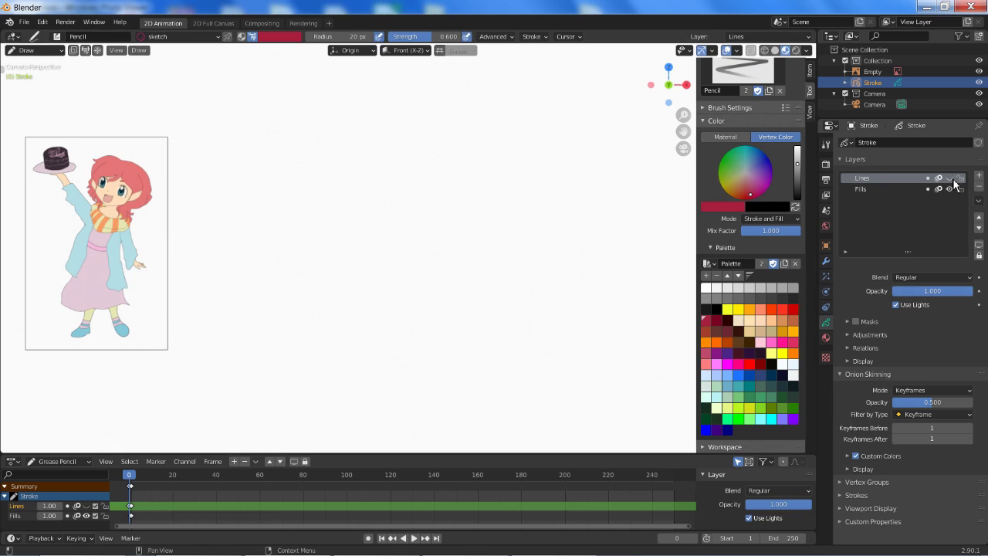
left_click(979, 176)
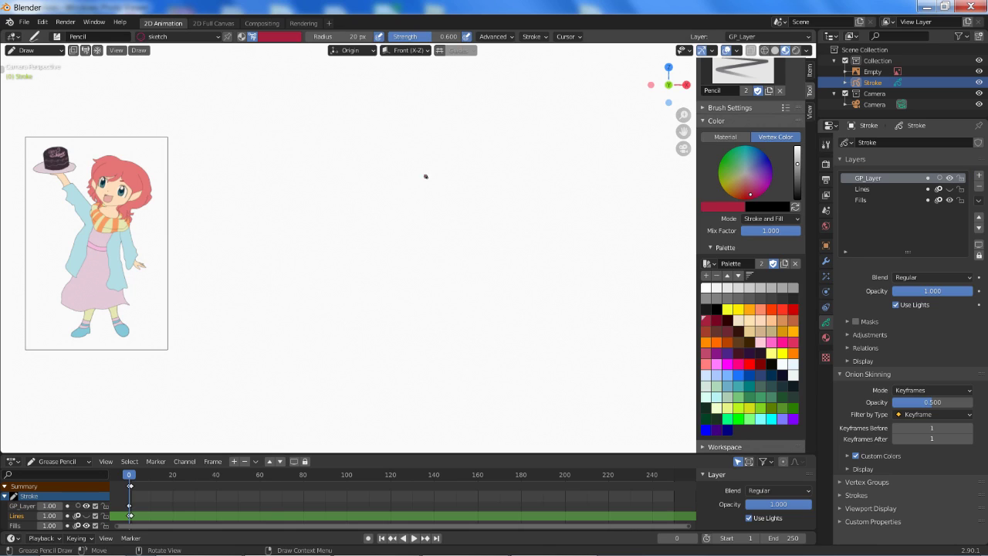
mouse_move(393, 107)
left_mouse_down()
mouse_move(407, 303)
mouse_move(448, 301)
mouse_move(543, 205)
mouse_move(476, 309)
left_mouse_up()
left_click_drag(412, 104, 534, 246)
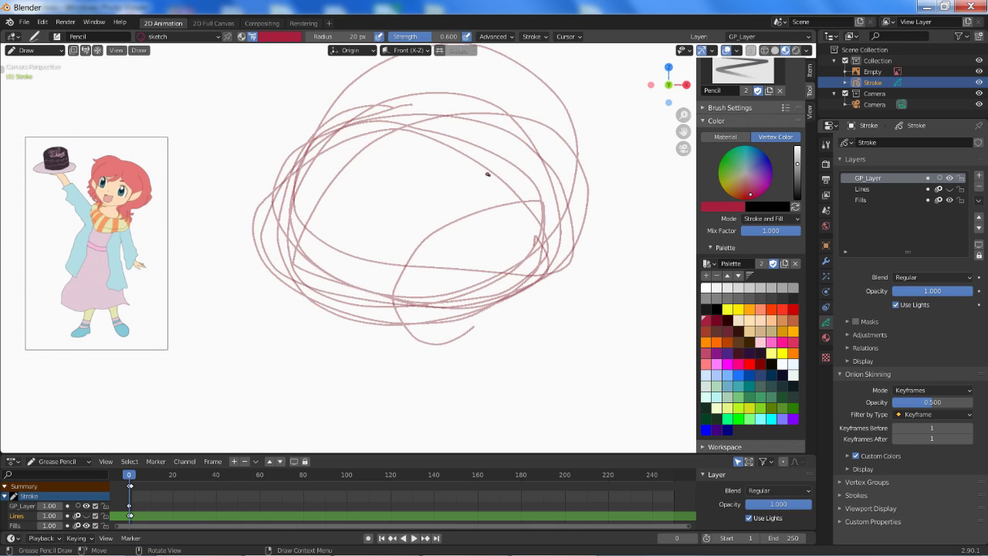
key("ctrl+z")
key("ctrl+z")
key("ctrl+z")
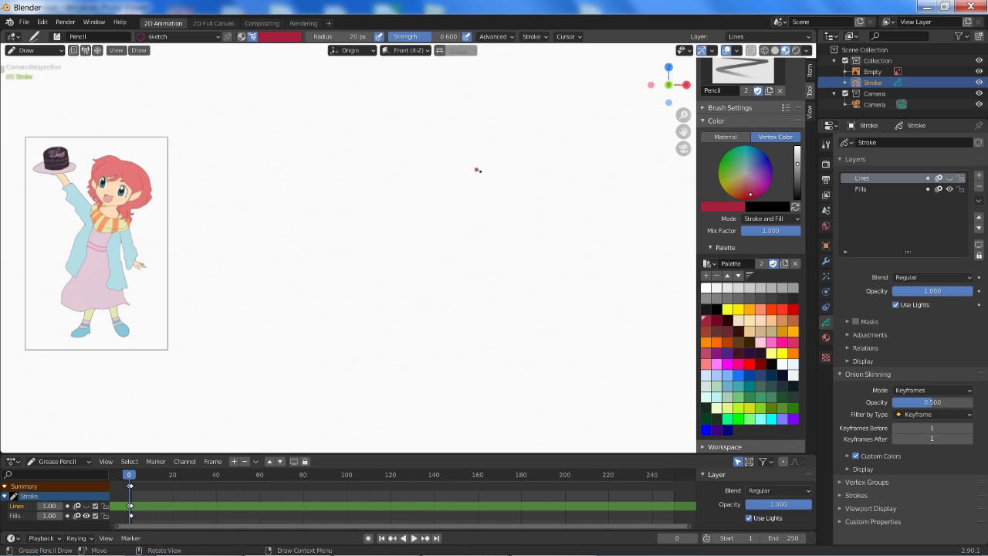
left_click(979, 175)
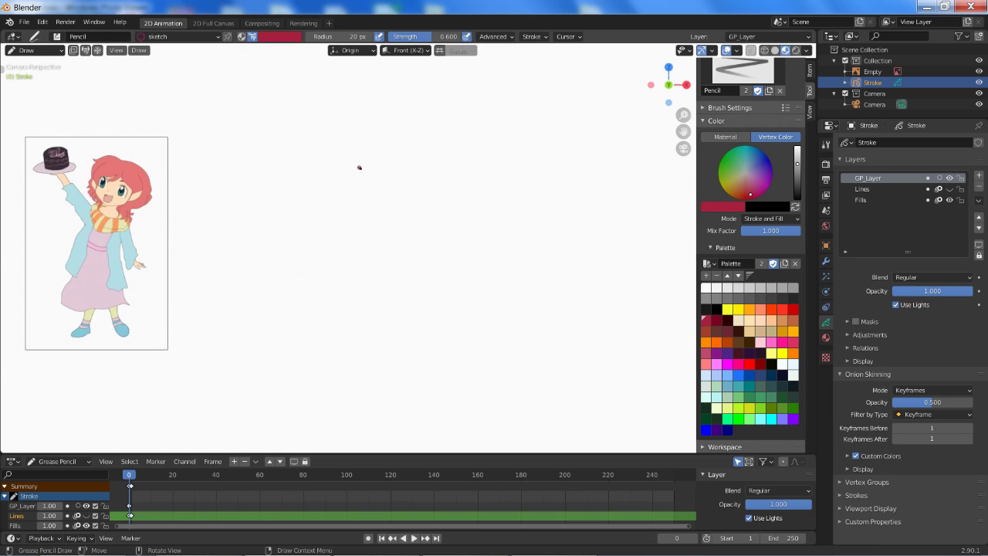
- Stay in Draw mode, pick the Circle tool, and drag out a large circle
left_click(60, 50)
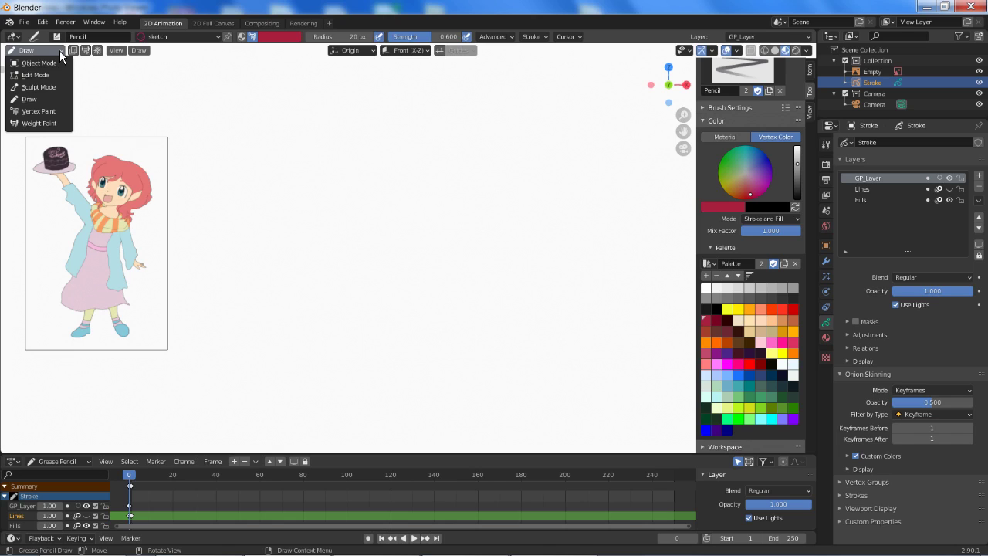
left_click(61, 99)
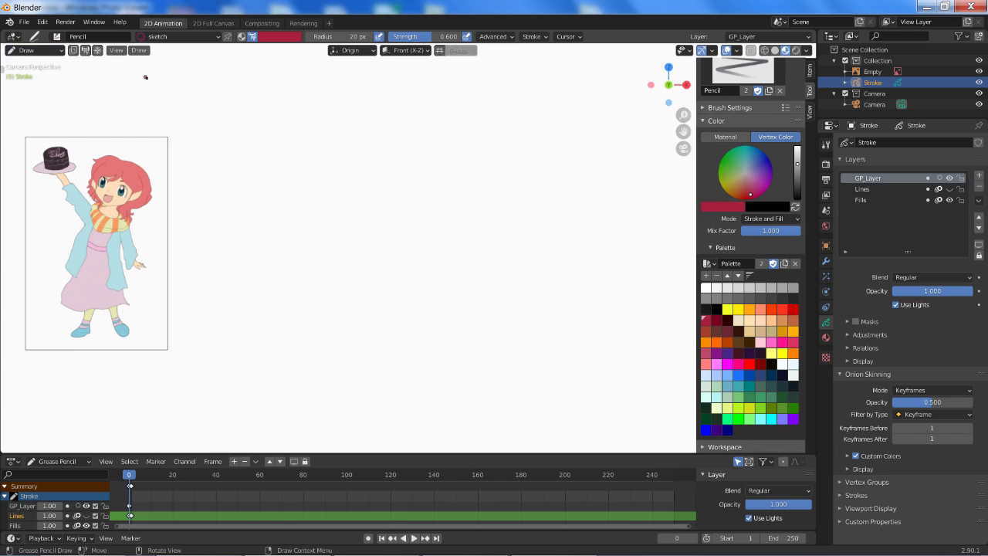
key("t")
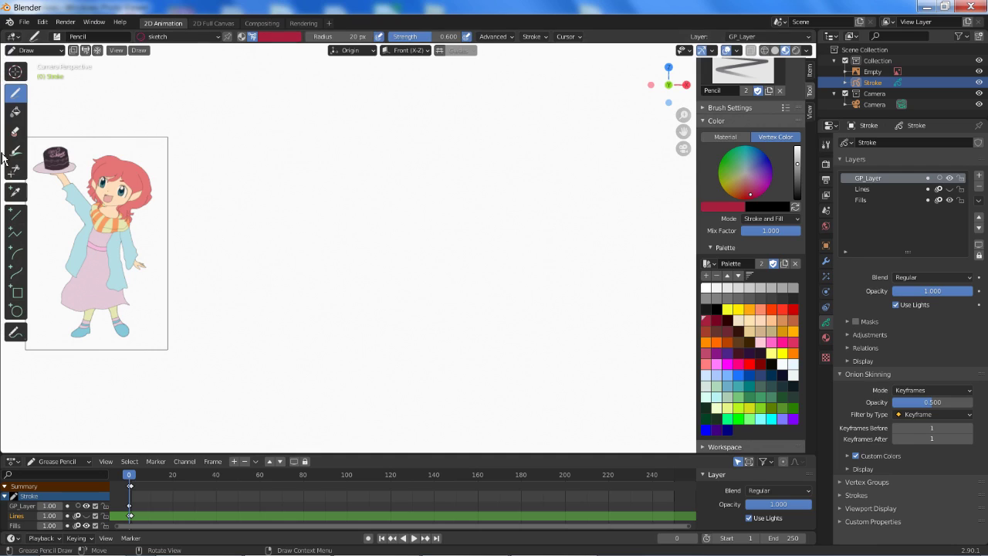
left_click(15, 311)
left_click_drag(283, 94, 546, 354)
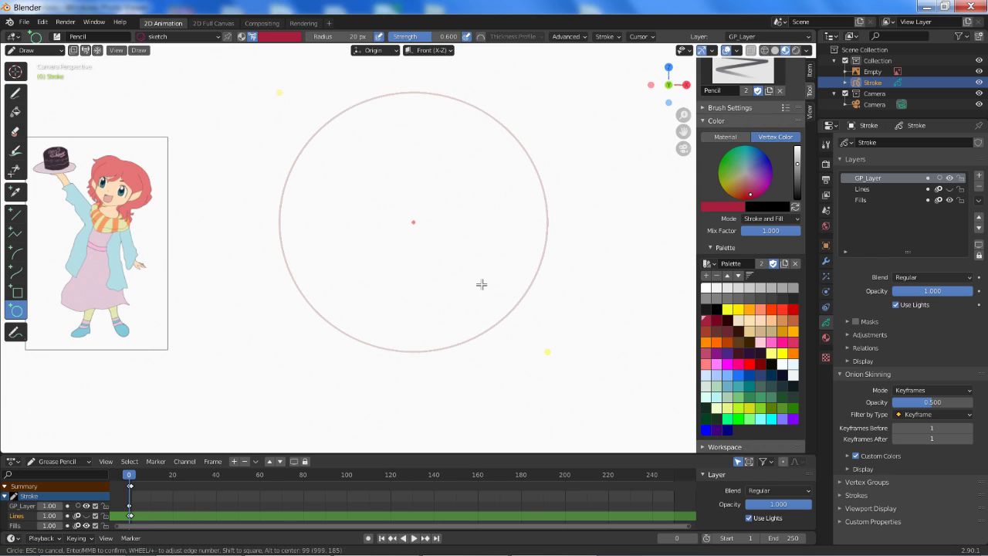
key("Return")
- Undo the old circle, draw a fresh large head circle, and frame the camera view
key("ctrl+z")
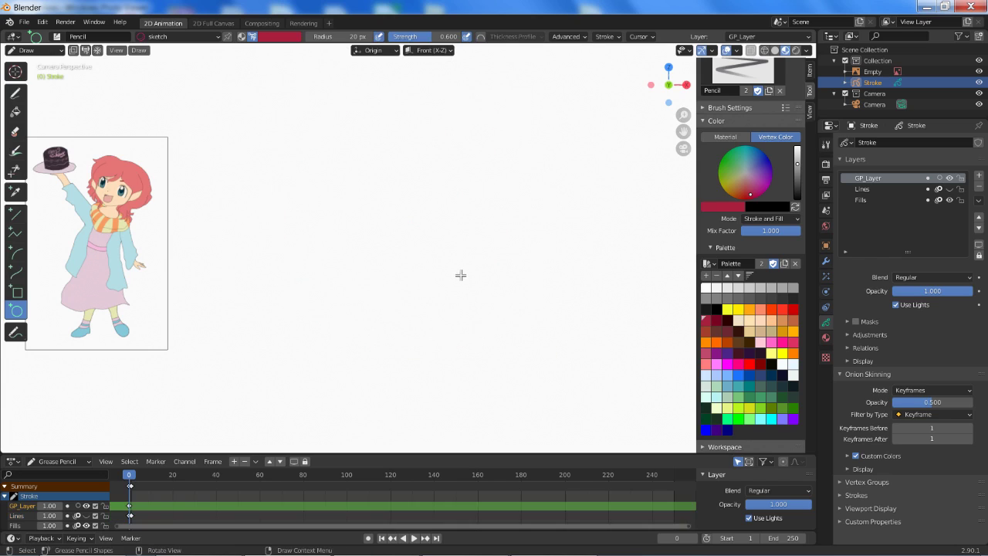
key("ctrl+z")
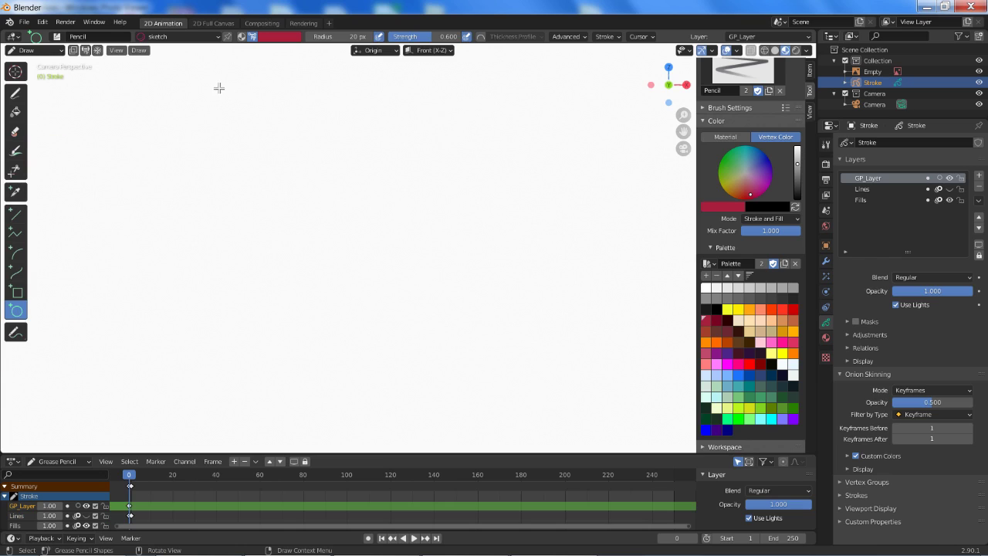
left_click_drag(219, 88, 526, 337)
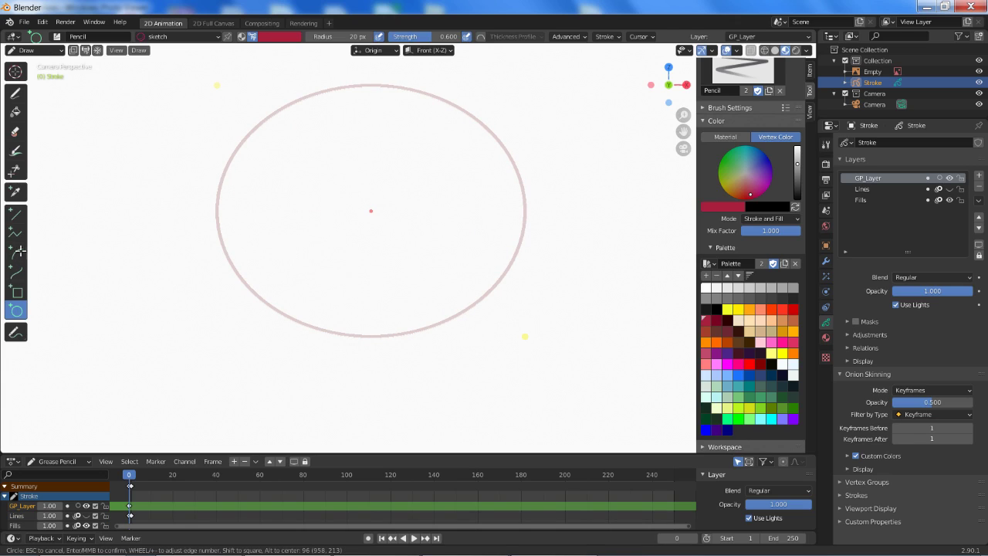
key("Return")
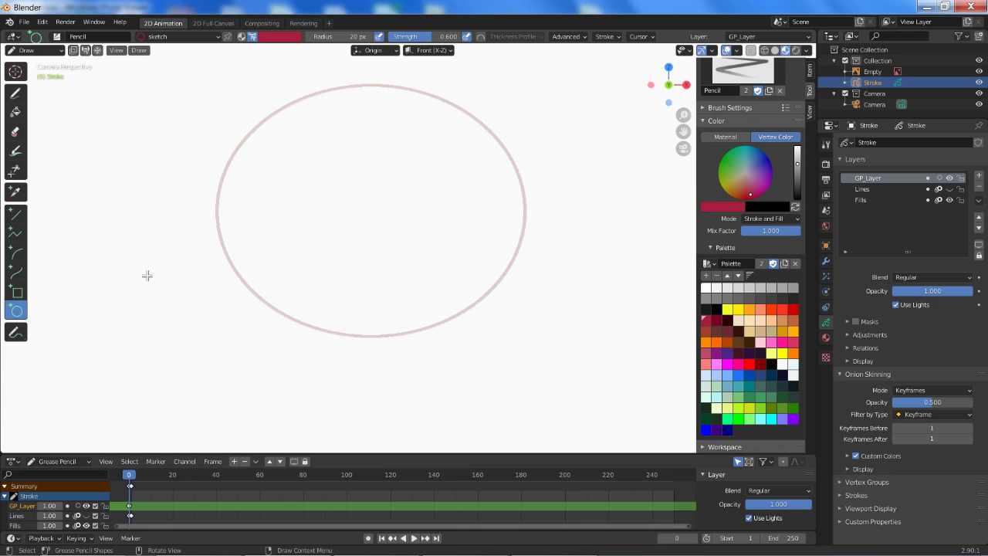
key("Home")
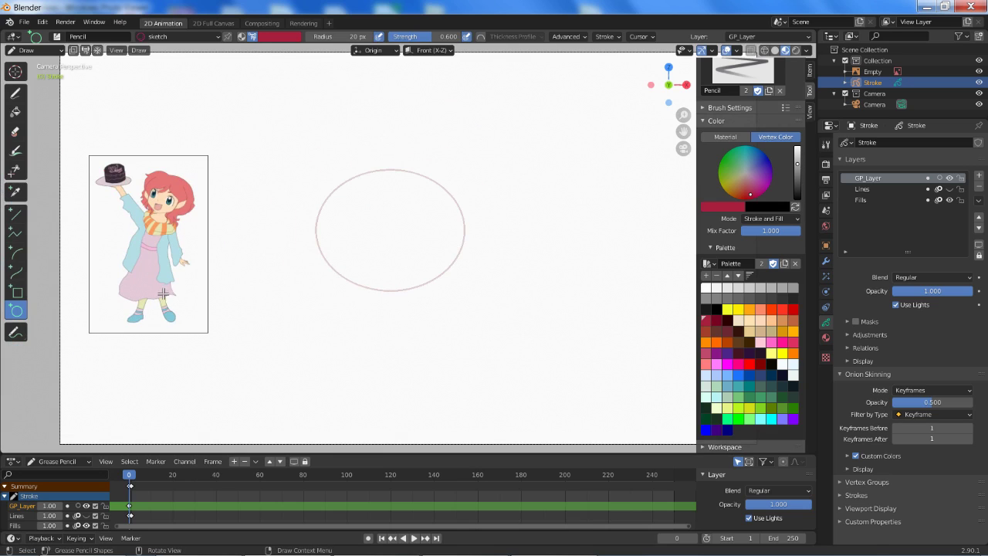
- Choose the Arc tool and bend a first jaw arc below the circle, then undo it
scroll(163, 295, "up", 3)
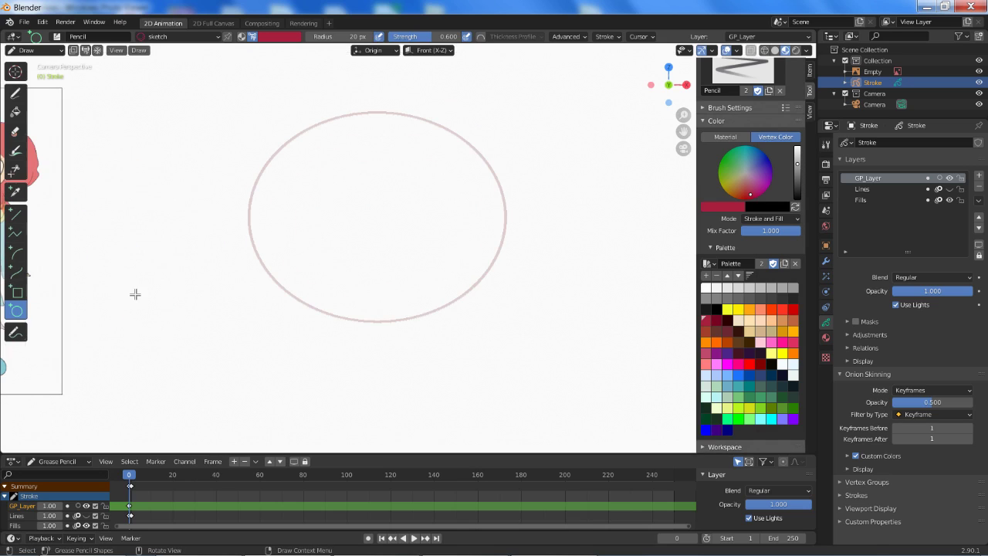
left_click(11, 259)
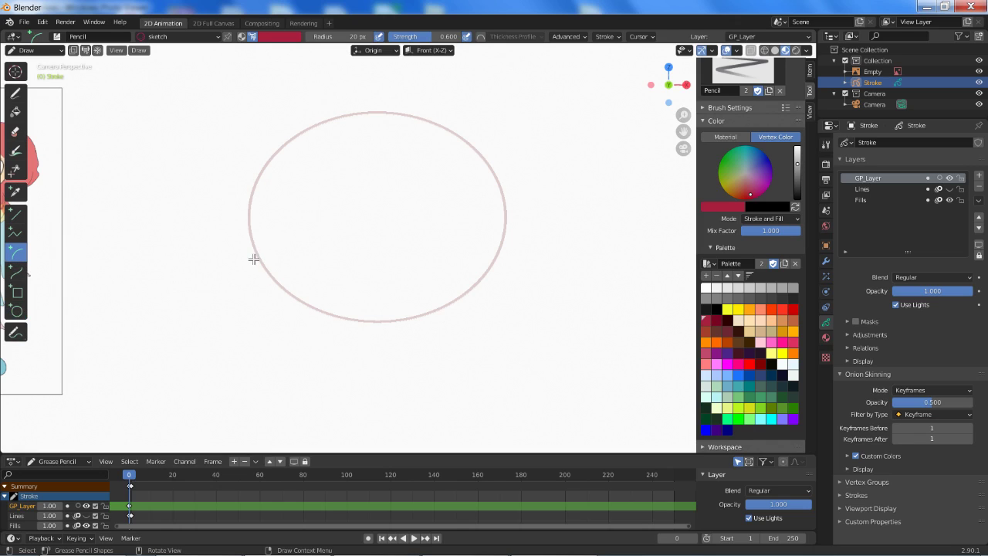
mouse_move(257, 253)
left_mouse_down()
mouse_move(468, 267)
mouse_move(495, 255)
left_mouse_up()
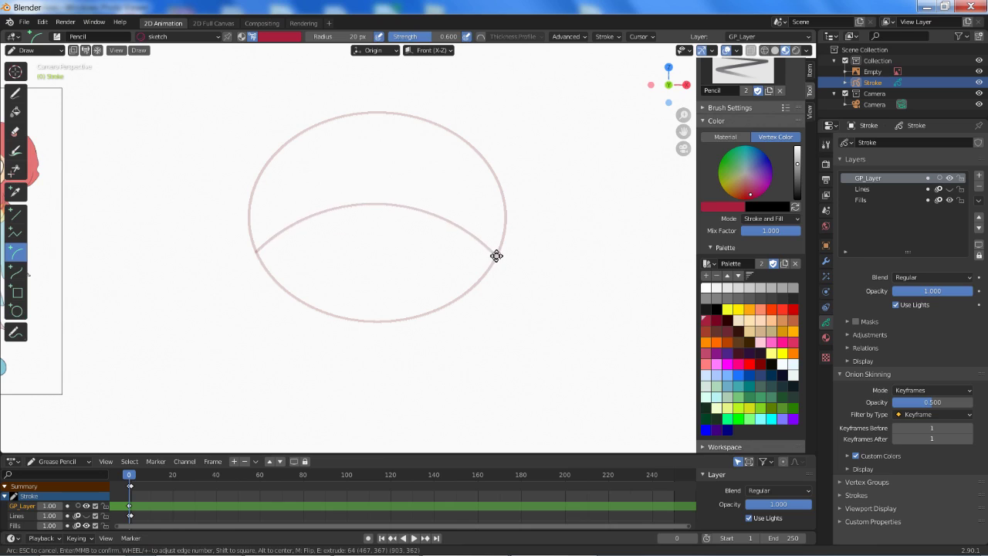
left_click_drag(379, 137, 378, 535)
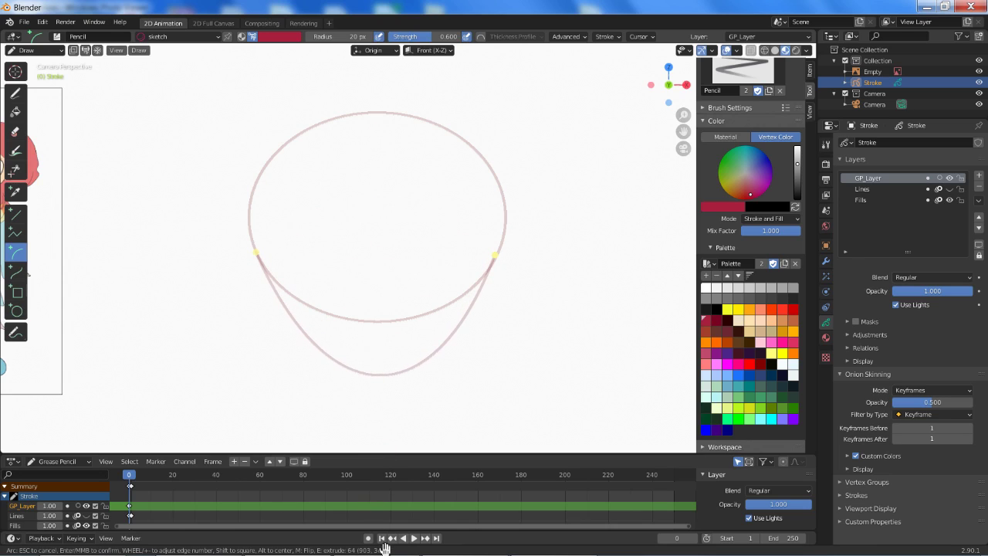
scroll(397, 375, "down", 2)
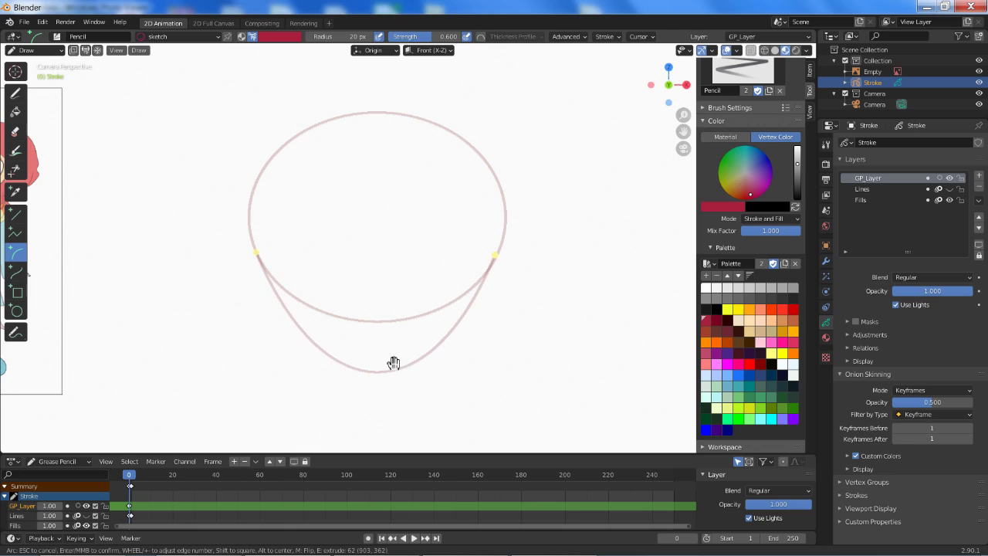
key("Return")
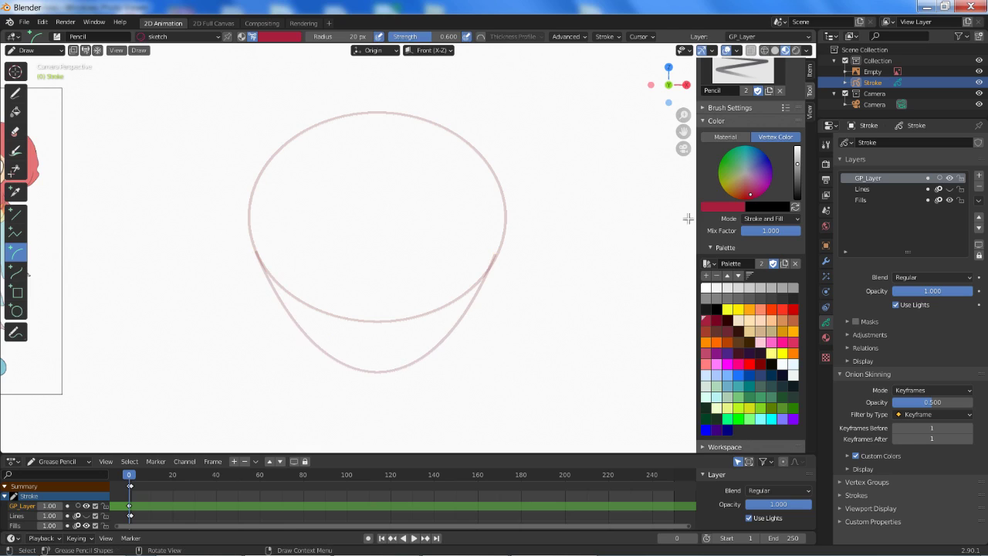
mouse_move(683, 131)
left_mouse_down()
mouse_move(640, 90)
mouse_move(730, 87)
left_mouse_up()
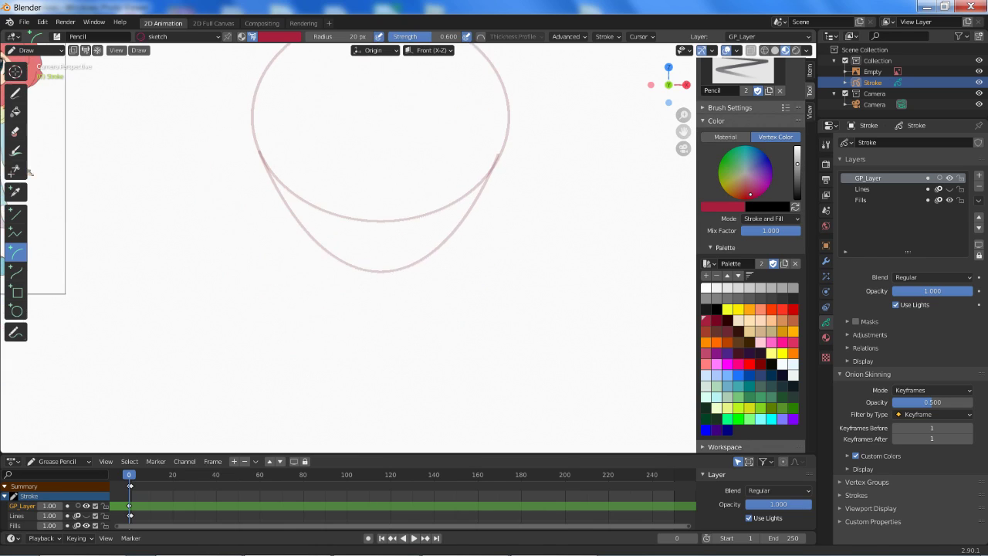
key("ctrl+z")
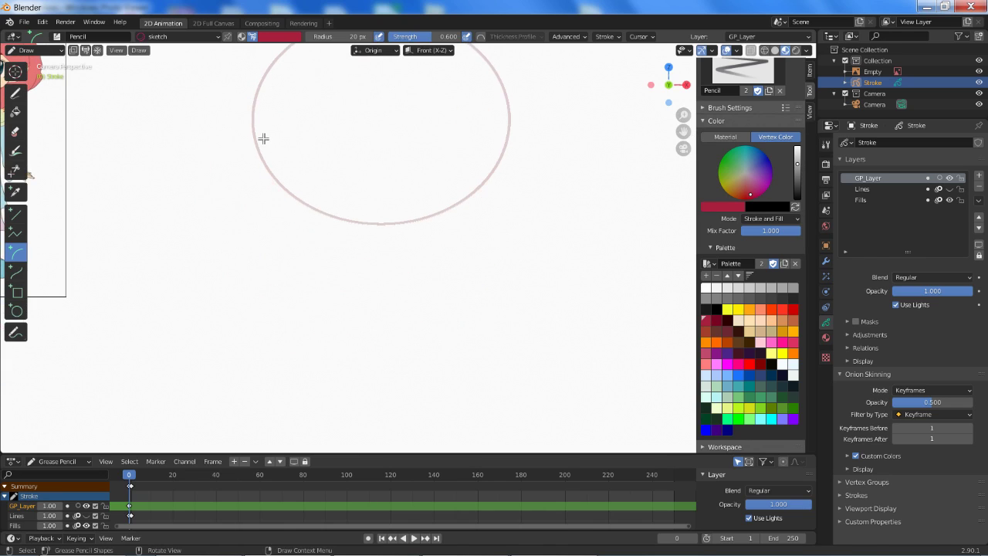
- Redraw the jaw as a deep U-shaped arc under the circle and centre the head sketch
left_click_drag(256, 141, 503, 151)
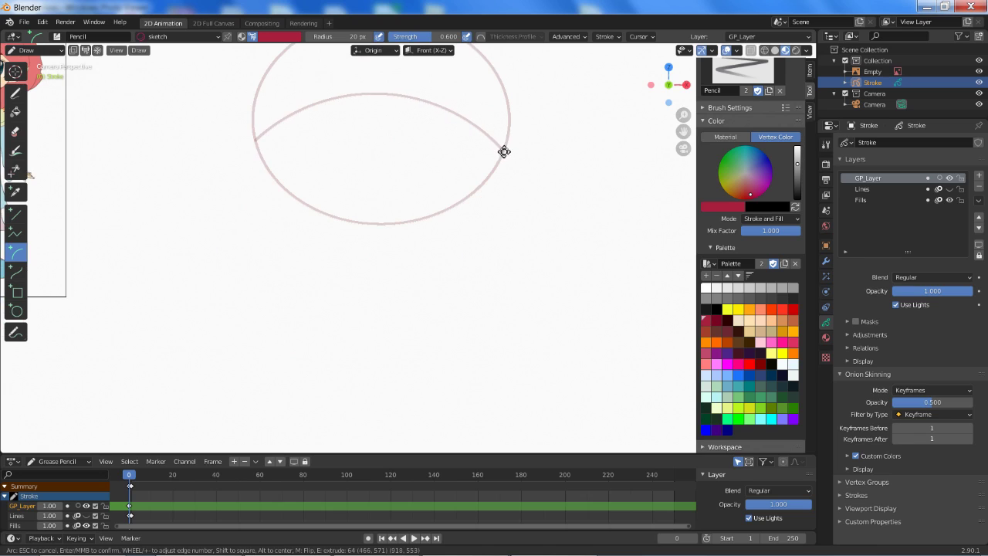
left_click_drag(378, 96, 392, 284)
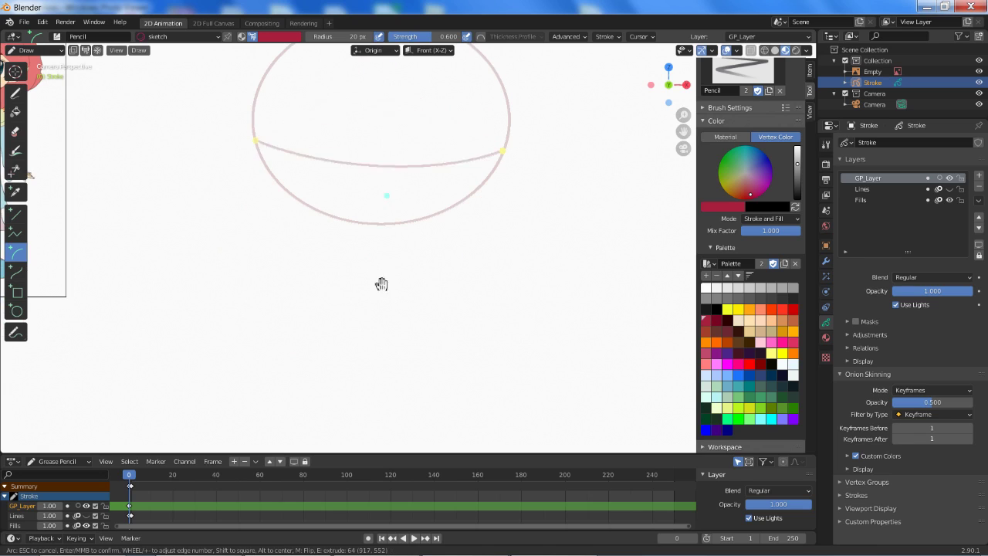
left_click_drag(395, 247, 373, 551)
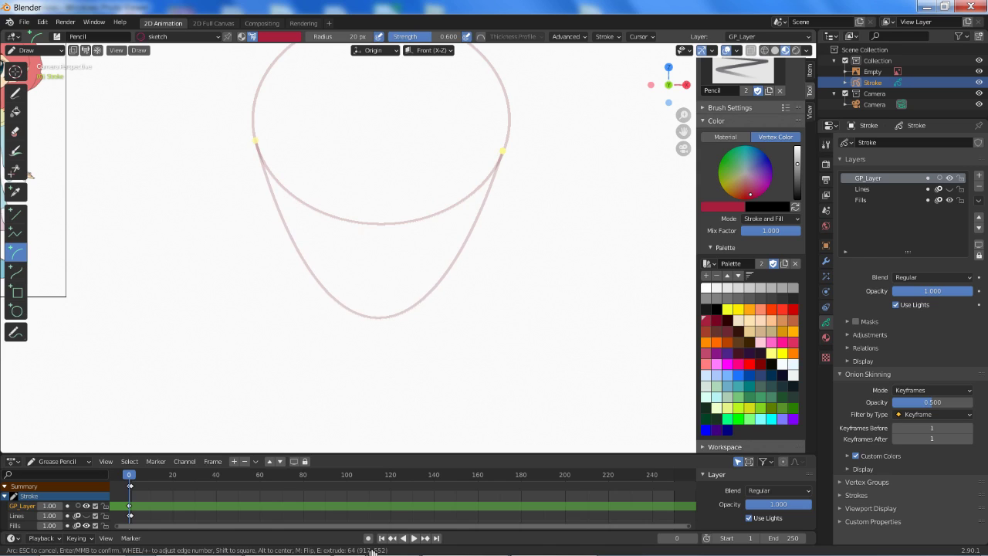
key("Return")
scroll(444, 309, "down", 3)
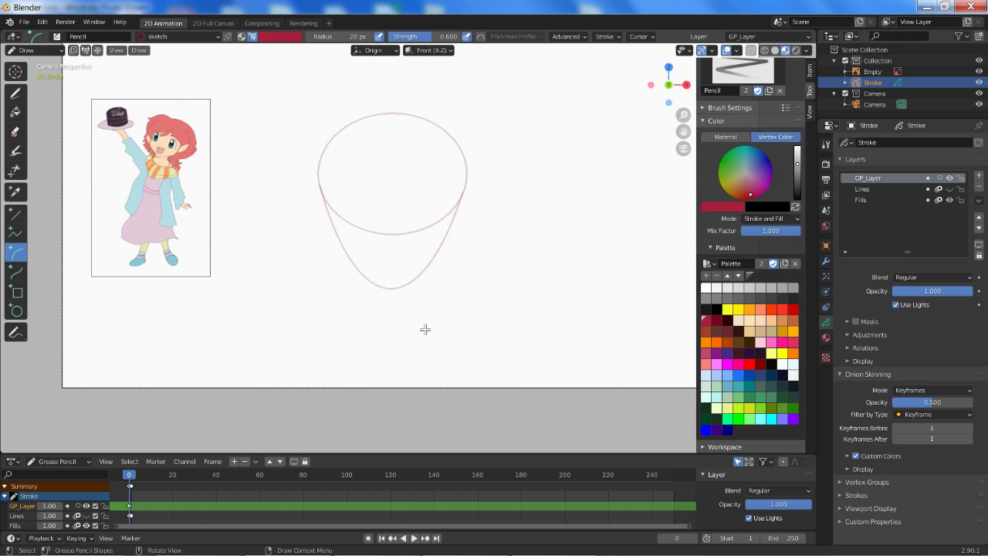
scroll(389, 337, "up", 2)
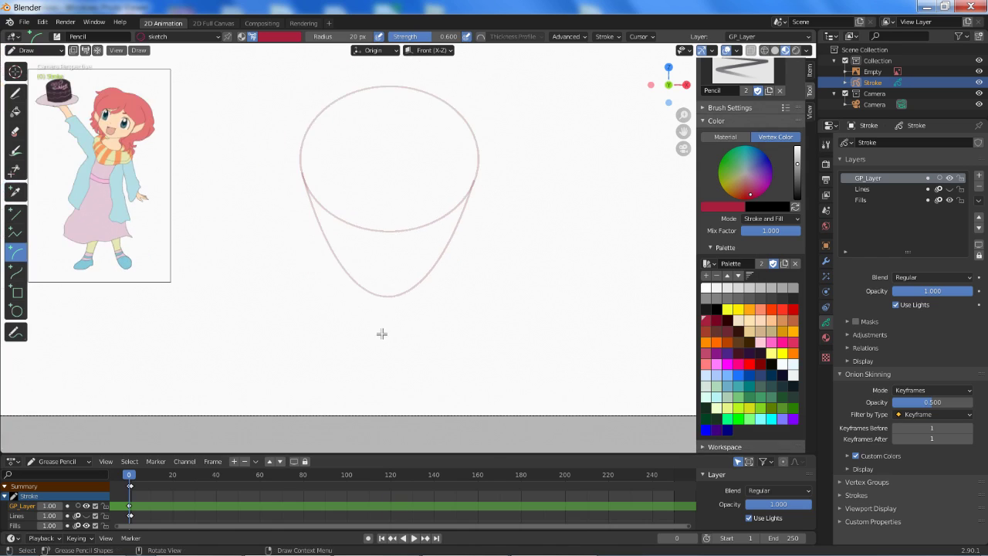
scroll(388, 335, "down", 1)
scroll(503, 258, "up", 2)
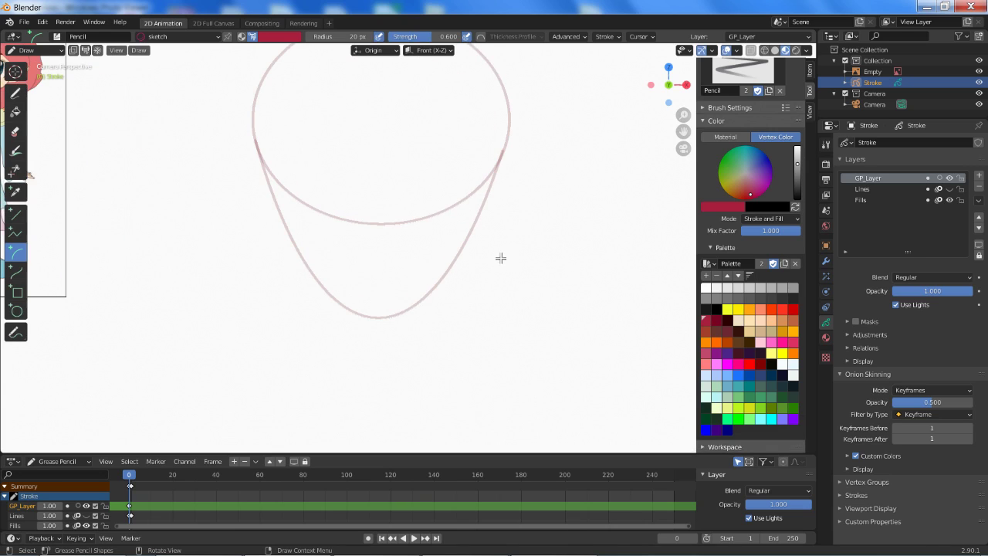
mouse_move(683, 132)
left_mouse_down()
mouse_move(683, 216)
mouse_move(684, 205)
left_mouse_up()
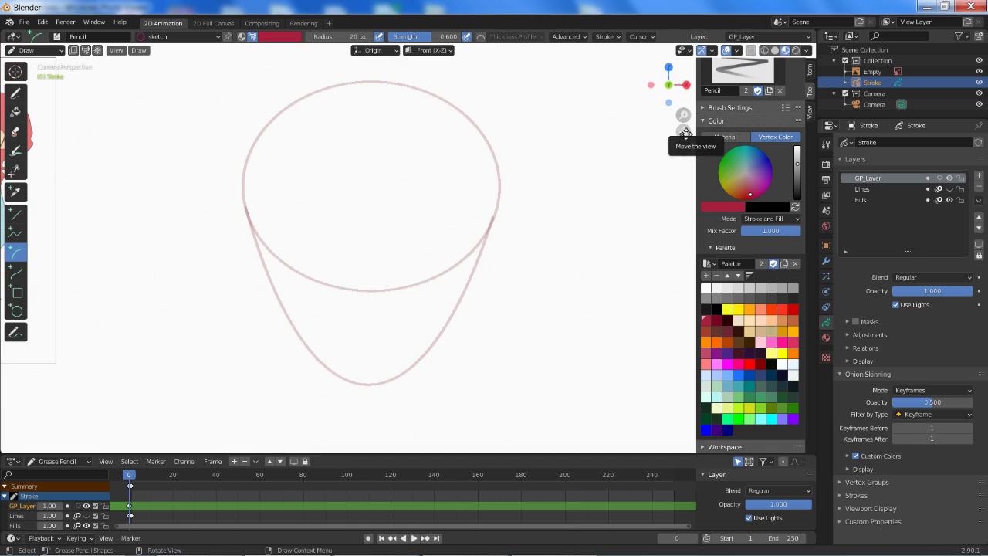
- Draw a shallow arc across the lower head, sagging its middle and nudging both endpoints
left_click(28, 214)
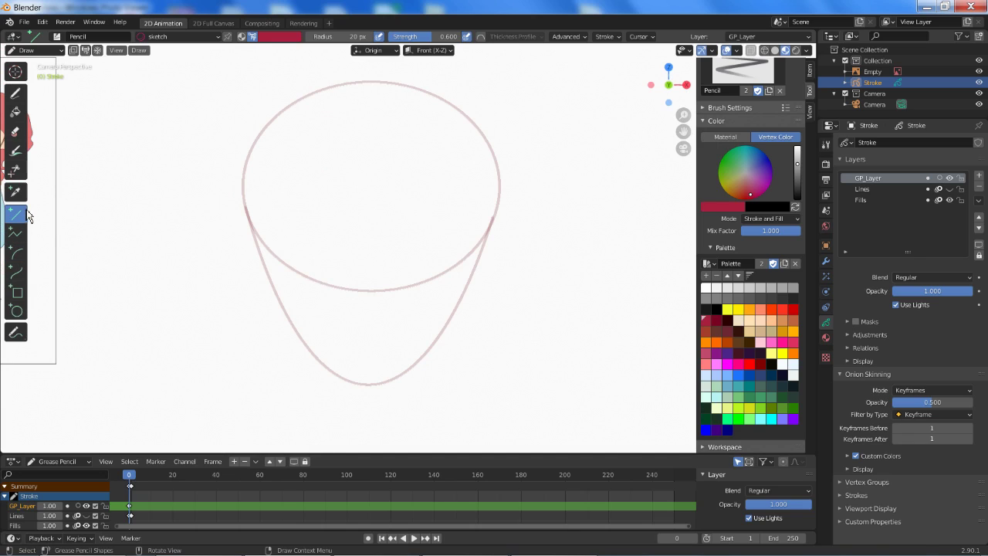
left_click(17, 254)
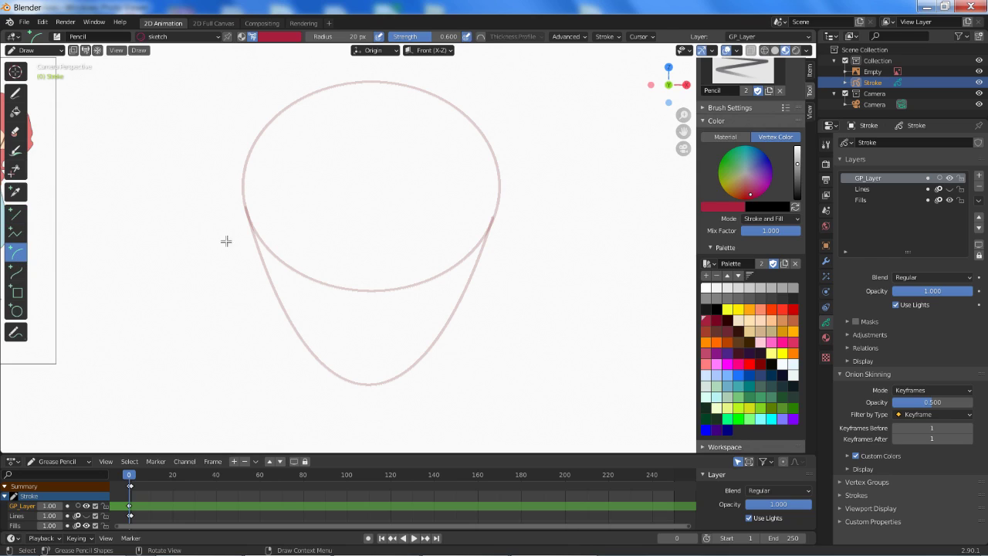
left_click_drag(248, 225, 493, 213)
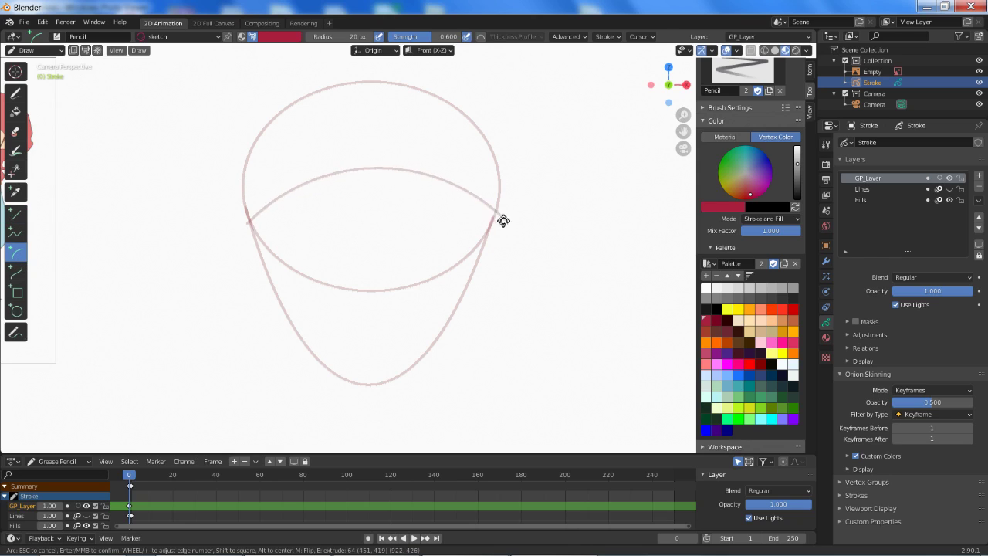
left_click_drag(363, 96, 410, 289)
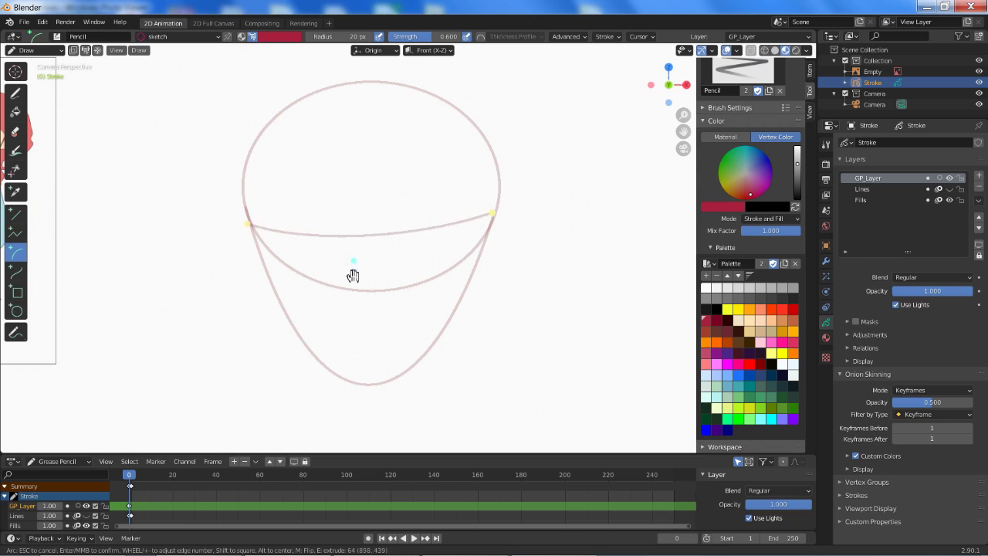
left_click_drag(248, 223, 246, 219)
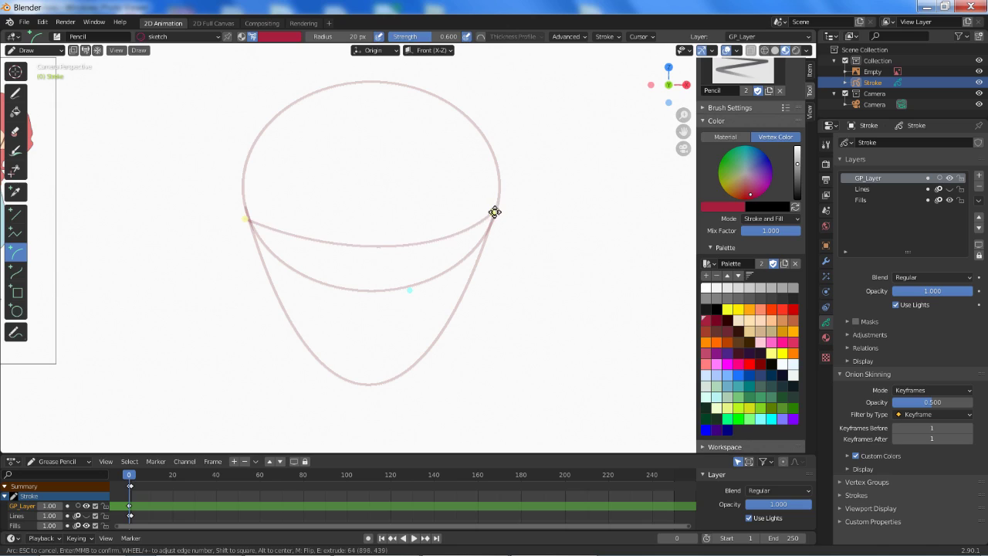
left_click_drag(494, 211, 493, 214)
key("Return")
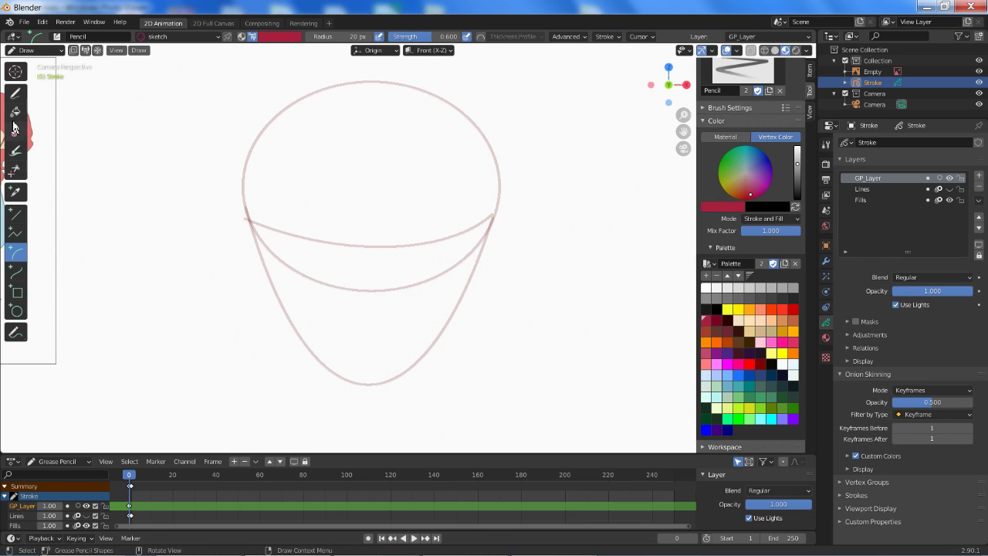
- Erase the middle, left and right parts of the circle's bottom curve between the jaw lines
left_click(14, 132)
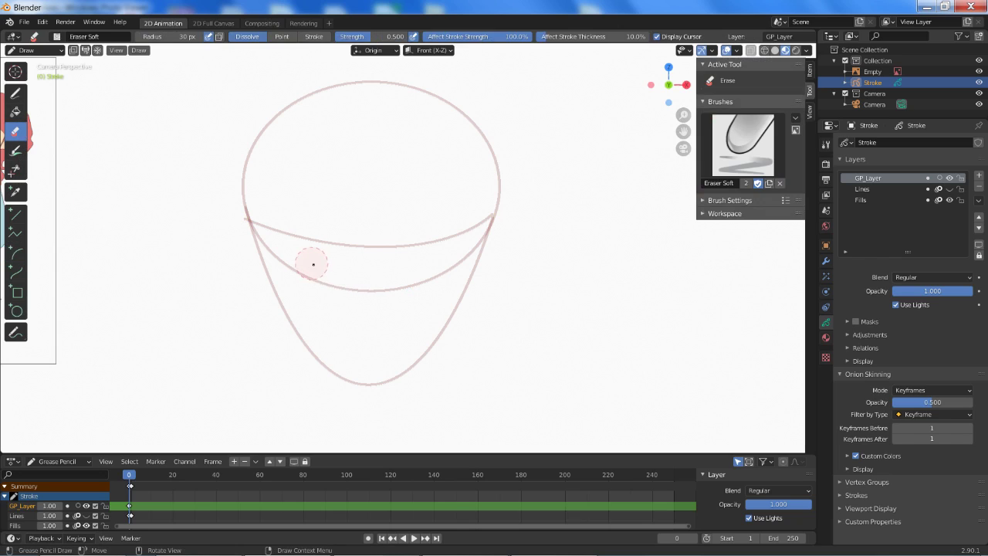
left_click_drag(333, 289, 386, 290)
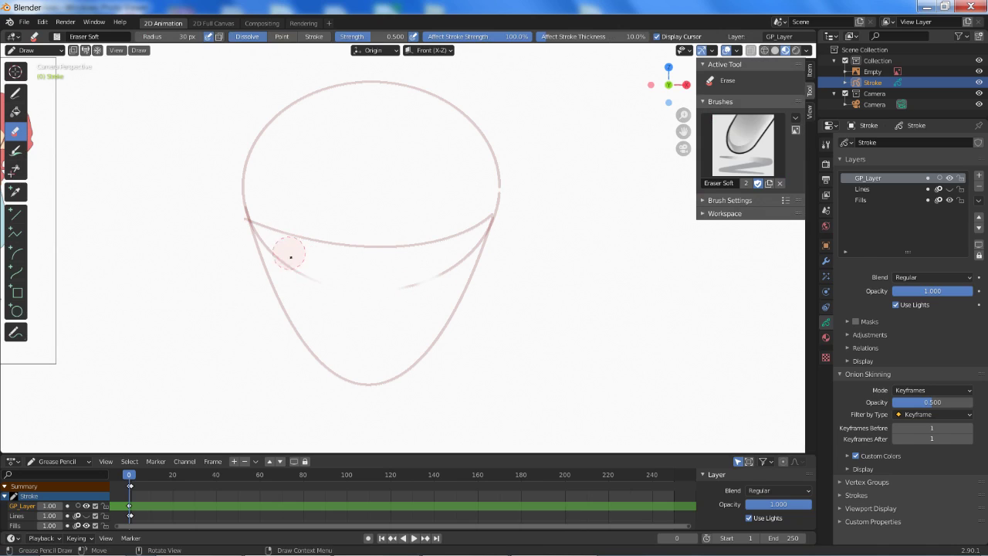
left_click_drag(298, 249, 283, 250)
mouse_move(377, 301)
left_mouse_down()
mouse_move(441, 280)
mouse_move(465, 254)
left_mouse_up()
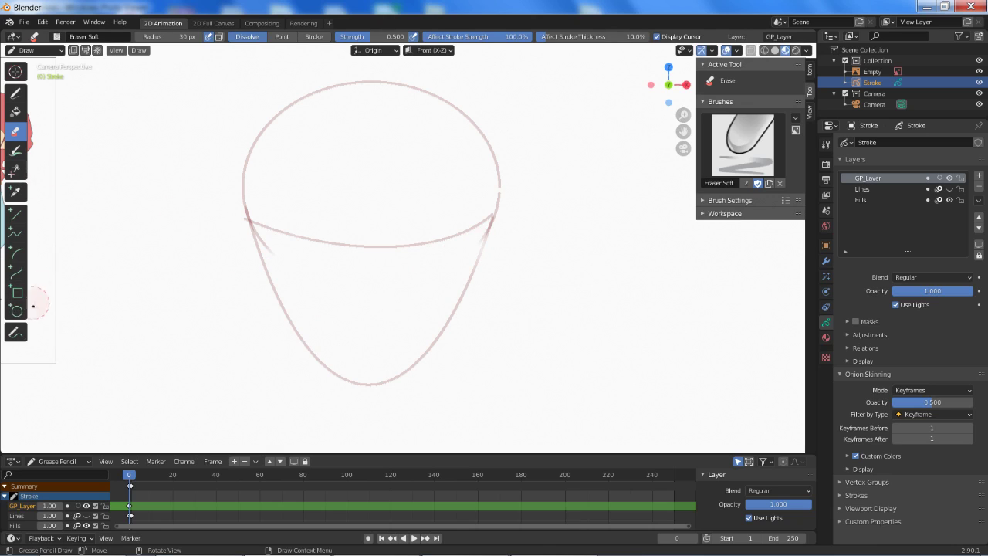
- Draw a vertical centre line down the face
left_click(14, 216)
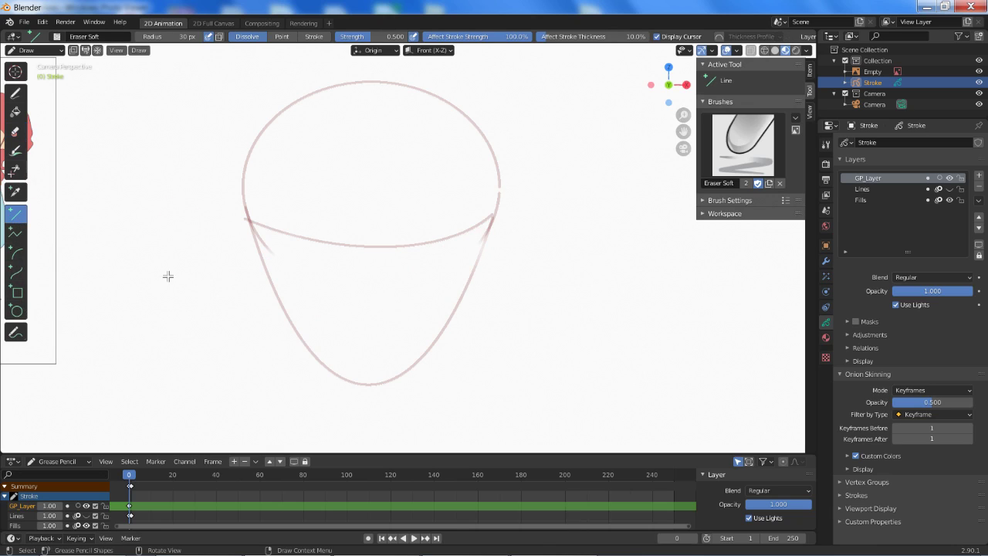
left_click_drag(369, 385, 370, 63)
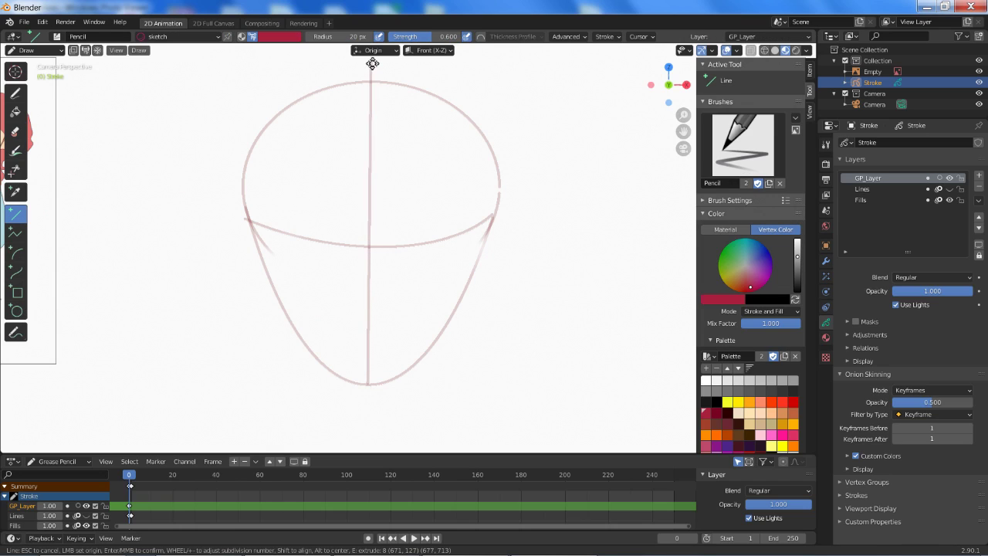
key("Return")
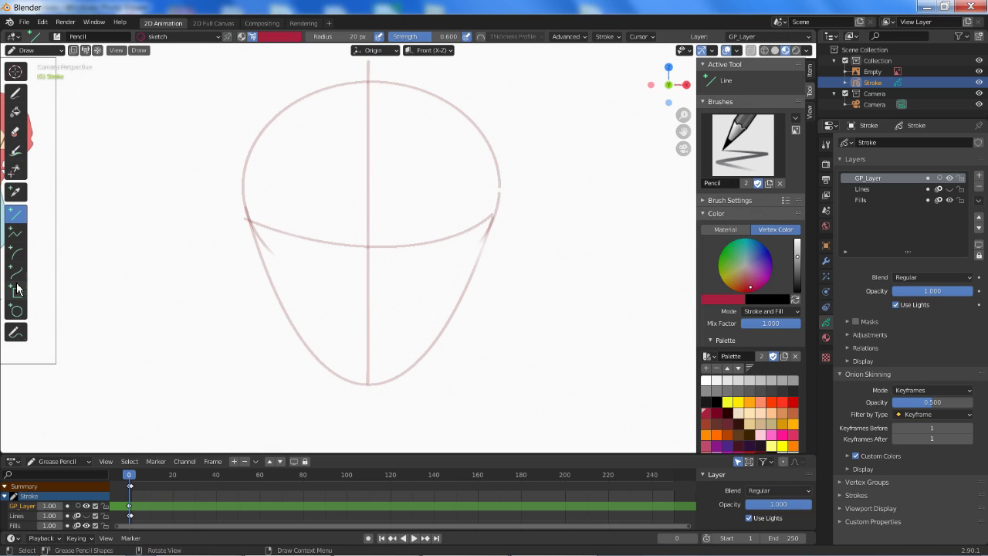
- Draw an oval ellipse for the right eye on the cross arc
left_click(15, 310)
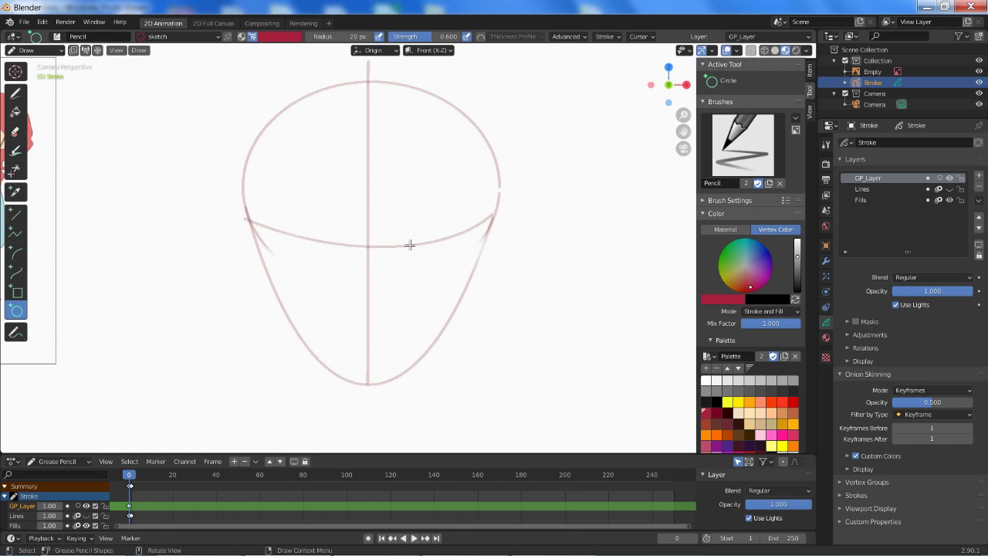
left_click_drag(407, 246, 476, 178)
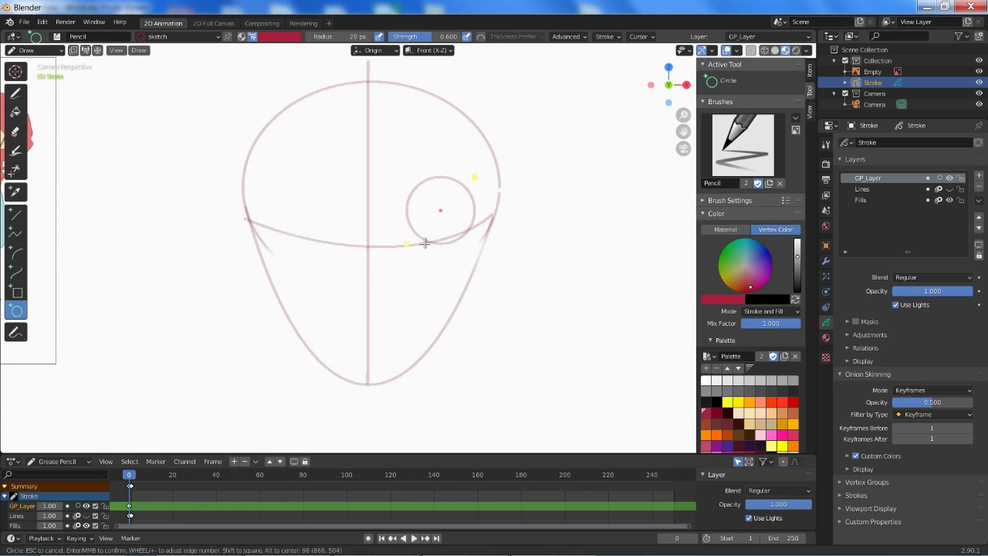
key("Return")
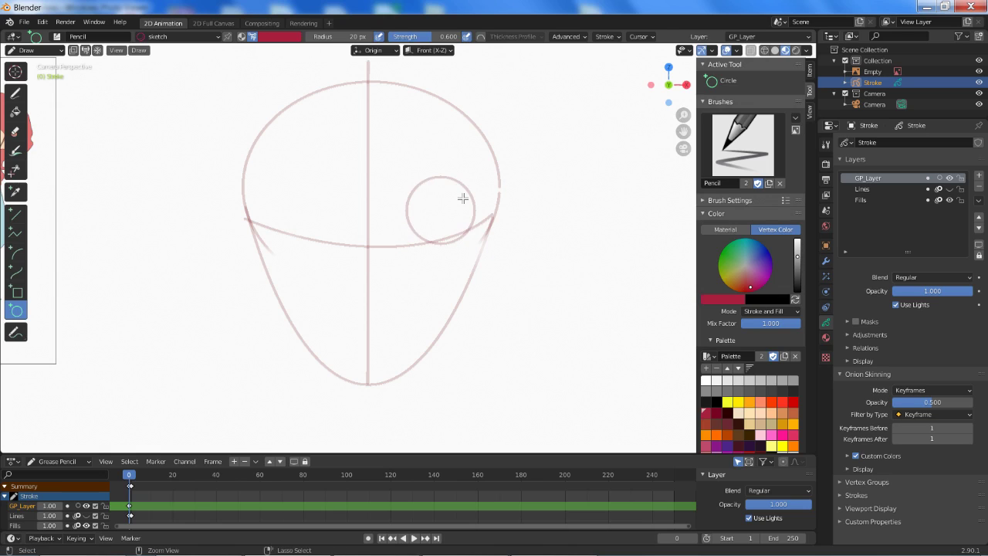
key("ctrl+z")
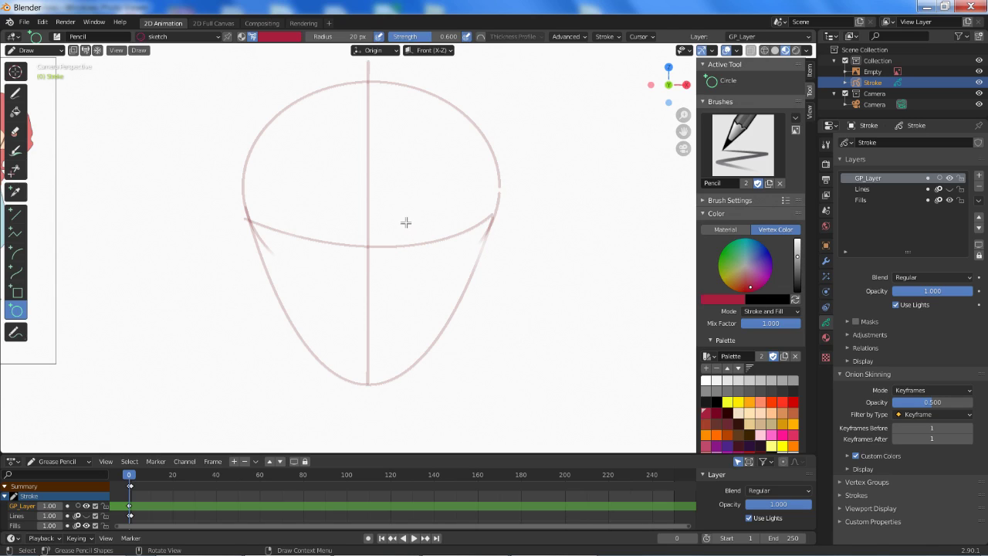
left_click_drag(399, 214, 453, 289)
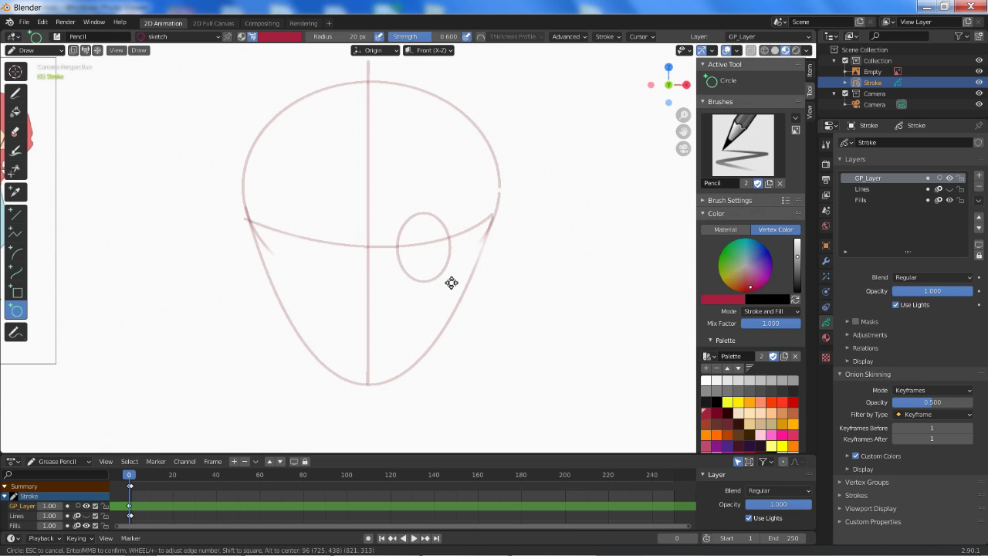
left_click_drag(452, 288, 451, 283)
key("Return")
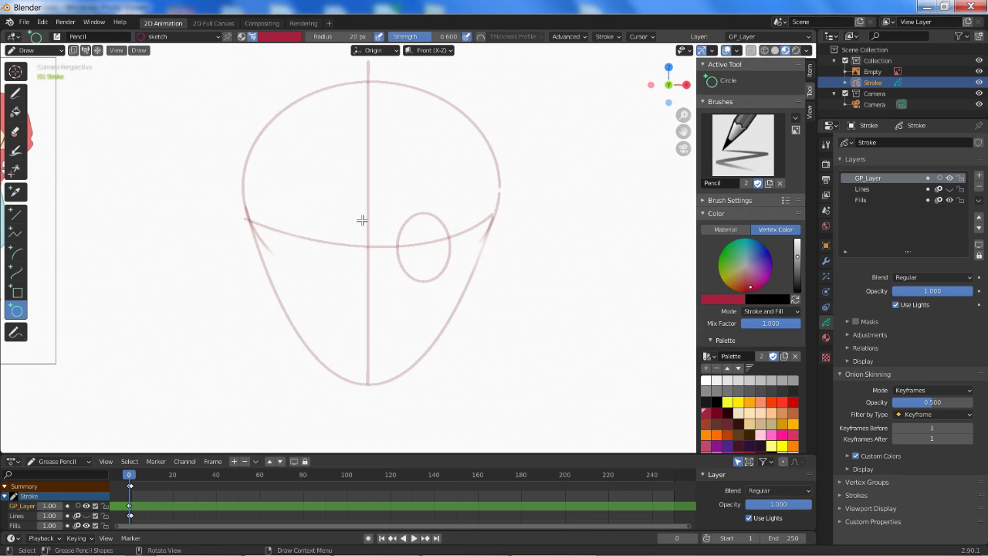
- Draw the left-eye ellipse, restoring it with Edit > Redo after an accidental undo
left_click_drag(291, 208, 347, 283)
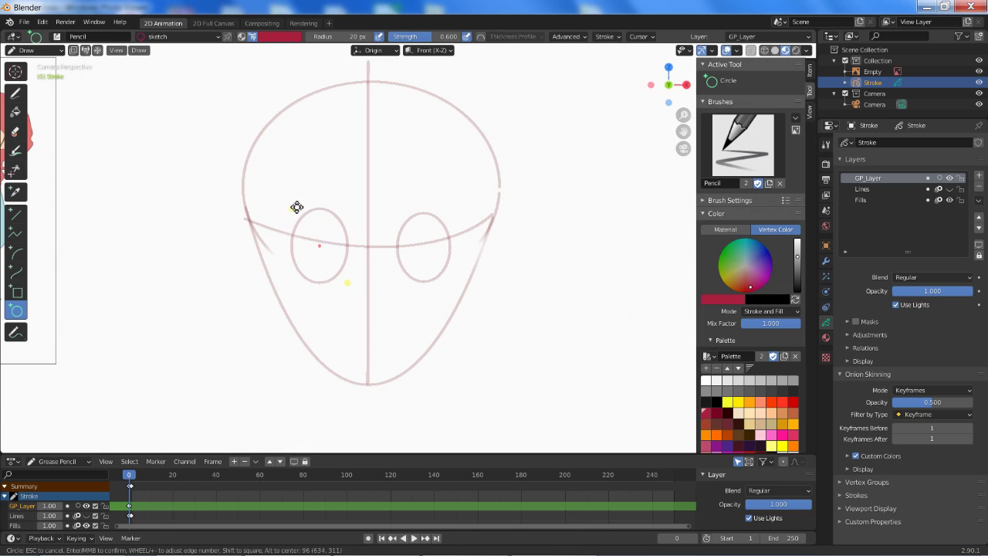
left_click_drag(296, 207, 296, 215)
left_click_drag(348, 283, 347, 283)
key("Return")
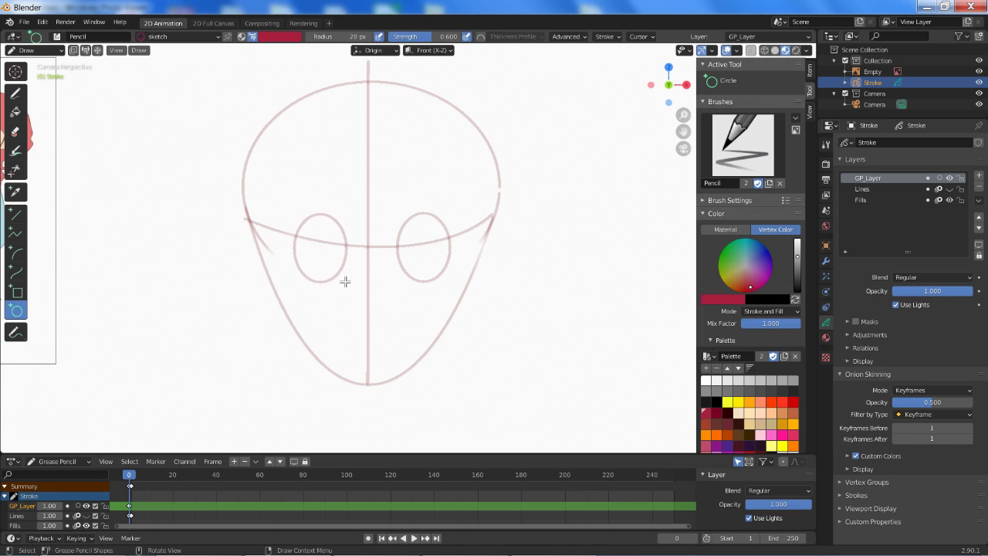
key("ctrl+z")
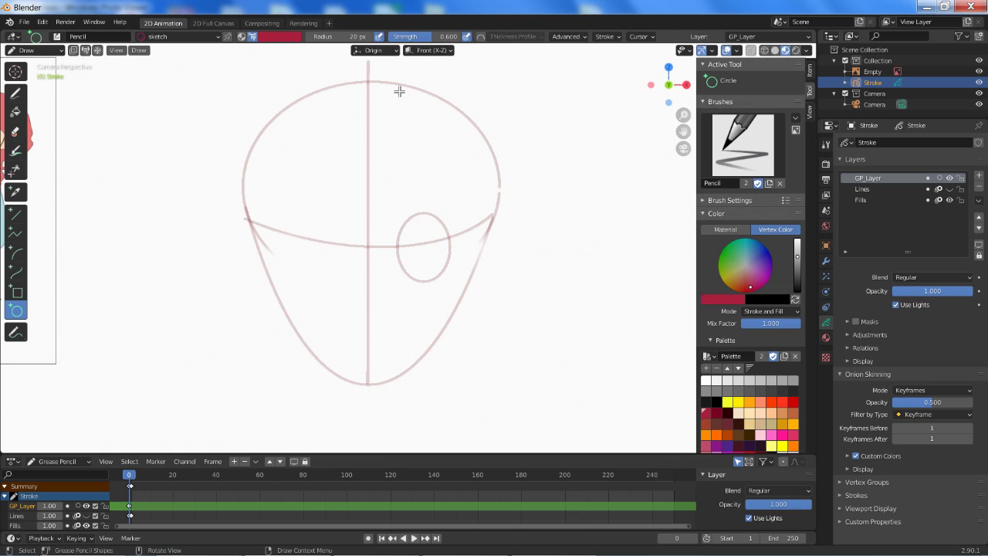
left_click(42, 22)
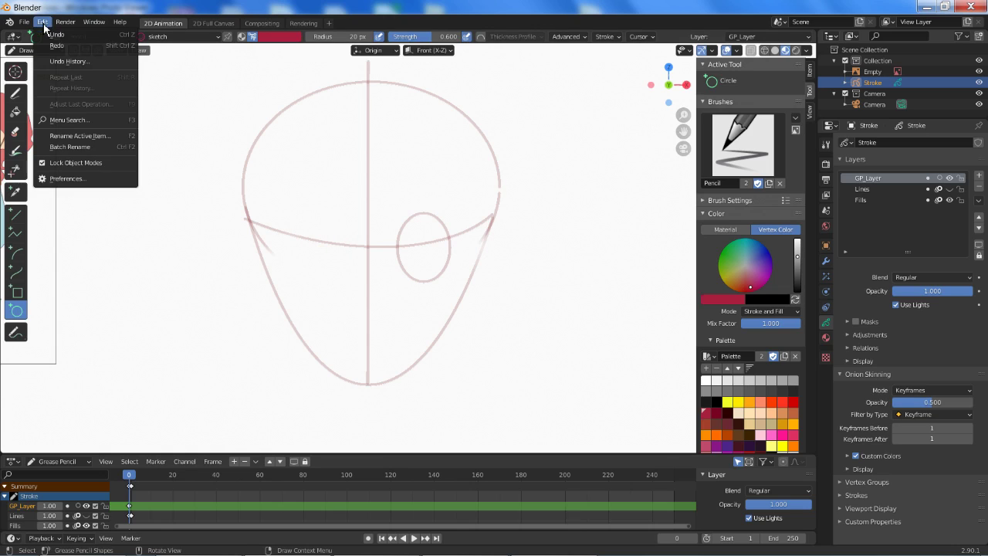
left_click(78, 45)
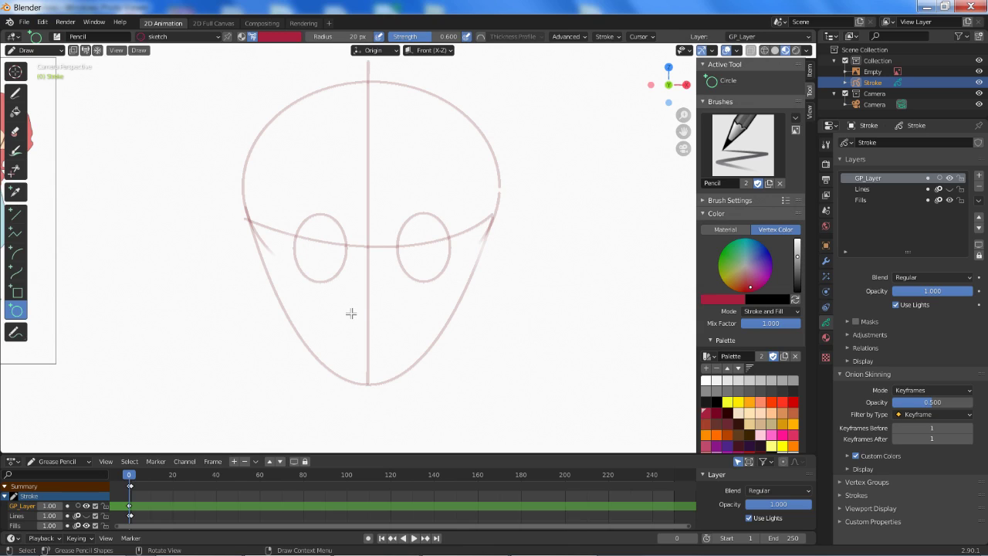
- Draw a small flat oval for the nose below the eyes
left_click_drag(354, 311, 380, 319)
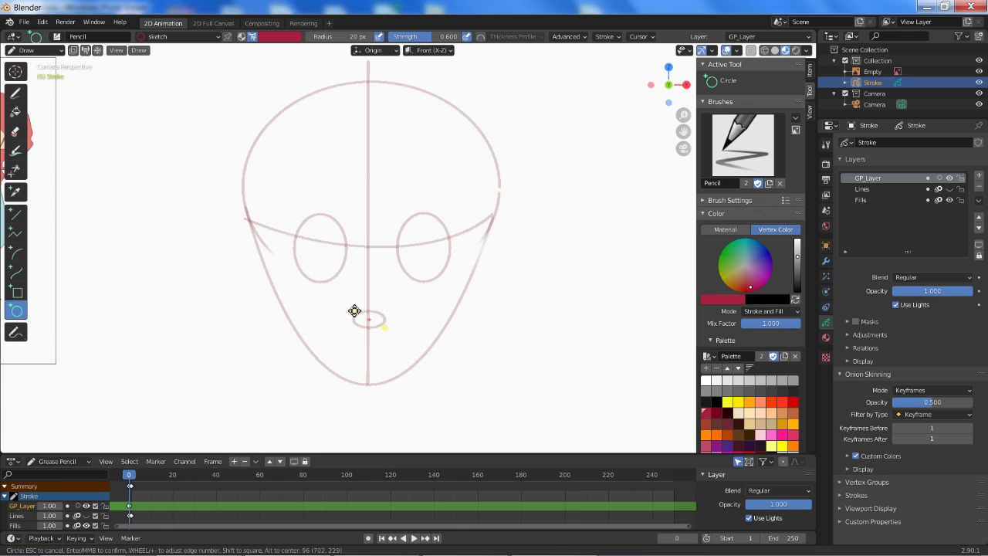
left_click_drag(351, 311, 354, 294)
left_click_drag(384, 315, 385, 312)
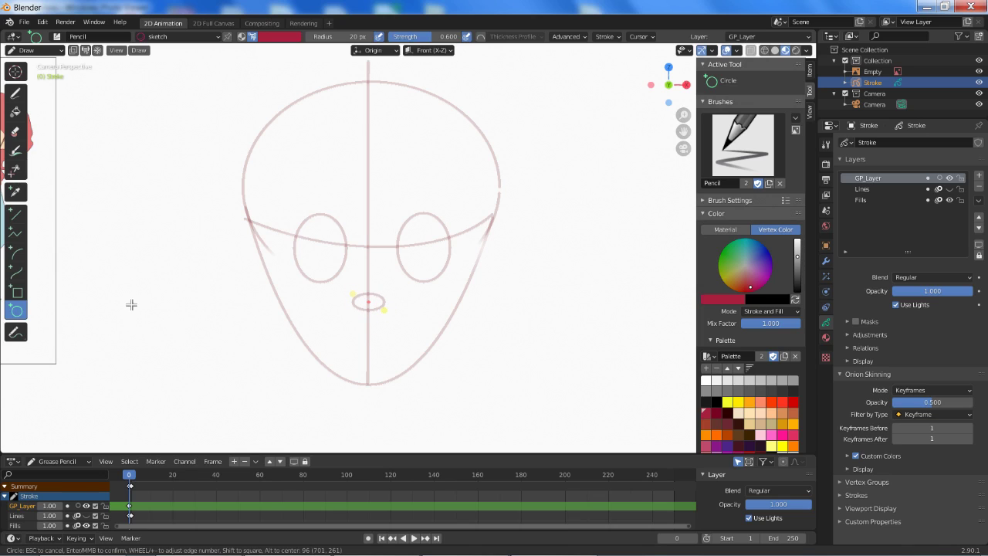
- Confirm the nose oval and draw a smiling arc mouth below it
left_click(33, 261)
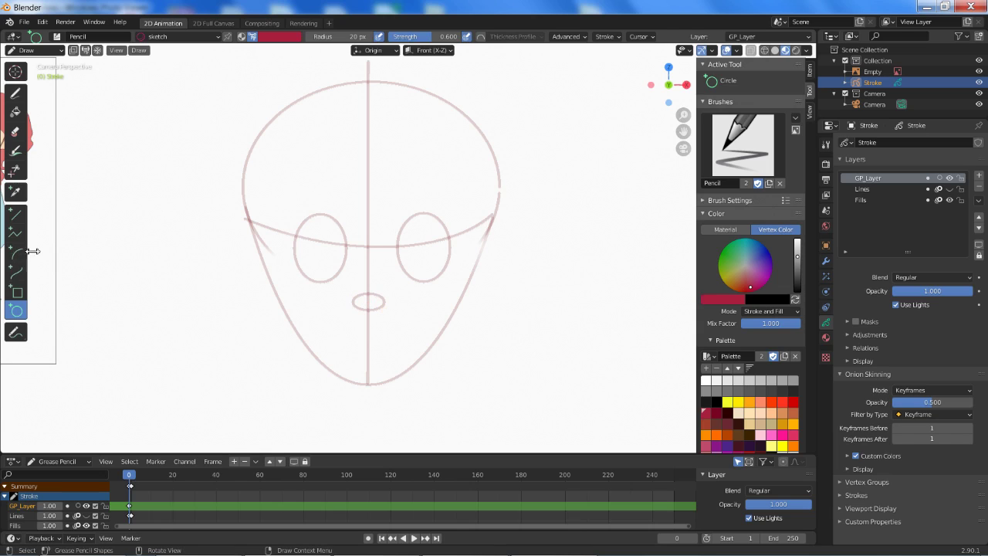
left_click(16, 252)
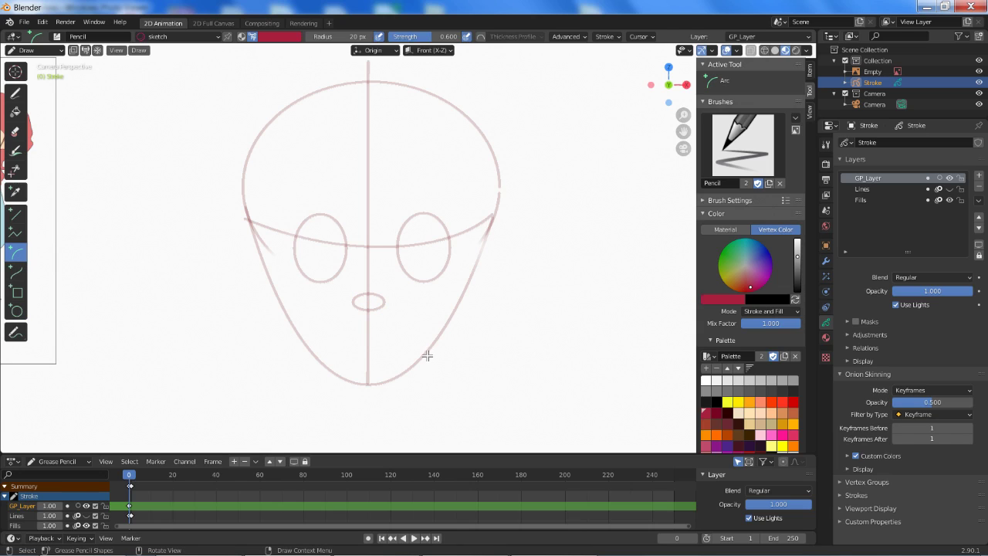
left_click_drag(349, 336, 393, 332)
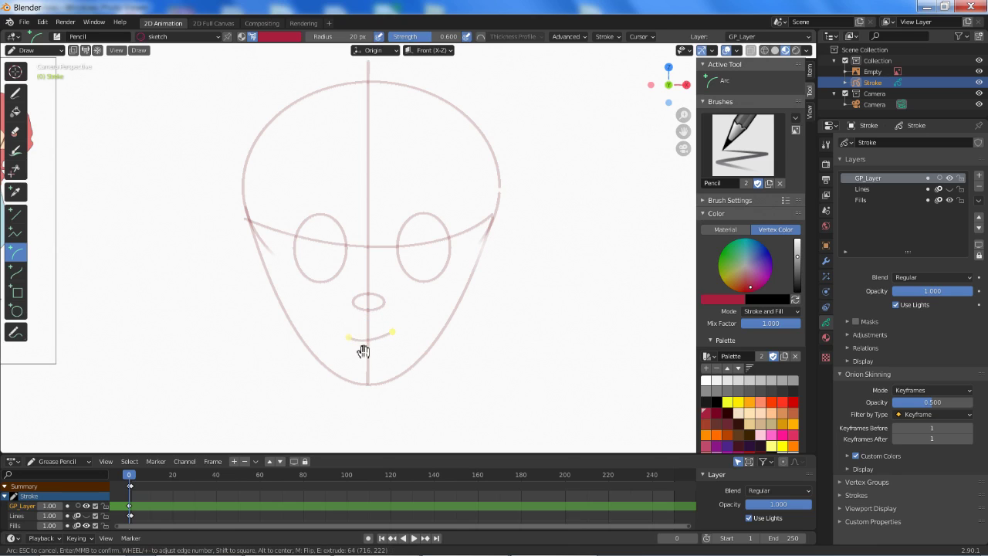
left_click_drag(349, 337, 397, 326)
key("Return")
scroll(484, 342, "down", 3)
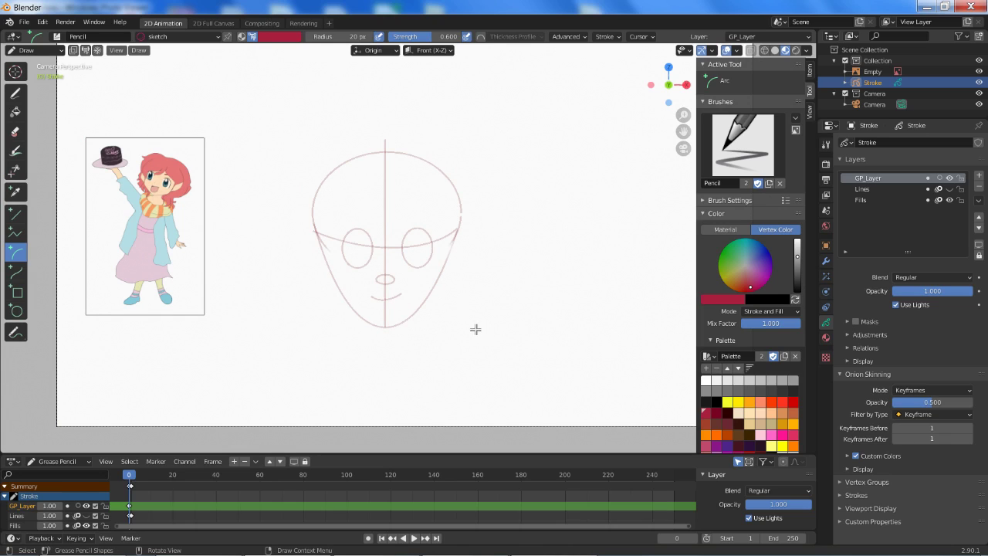
scroll(463, 329, "up", 3)
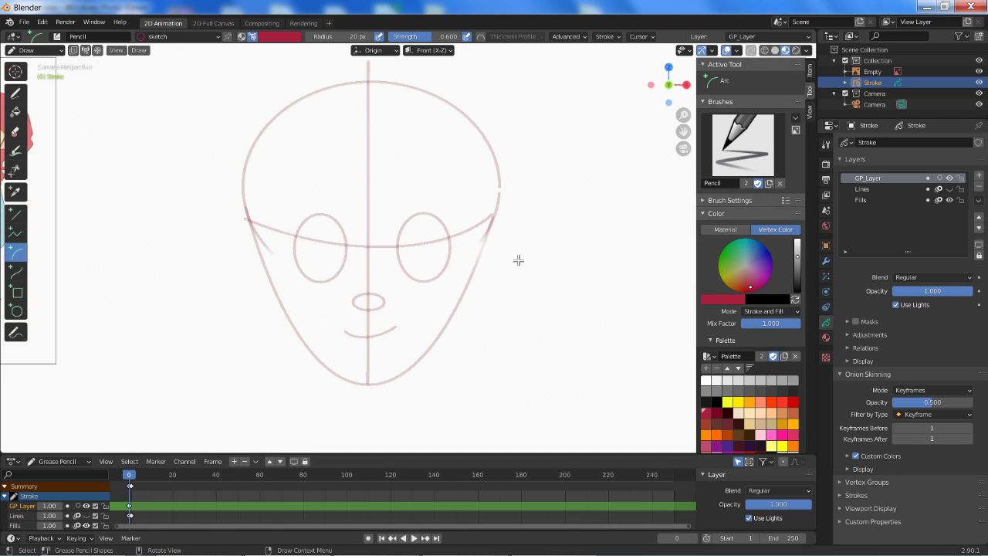
scroll(450, 301, "down", 1)
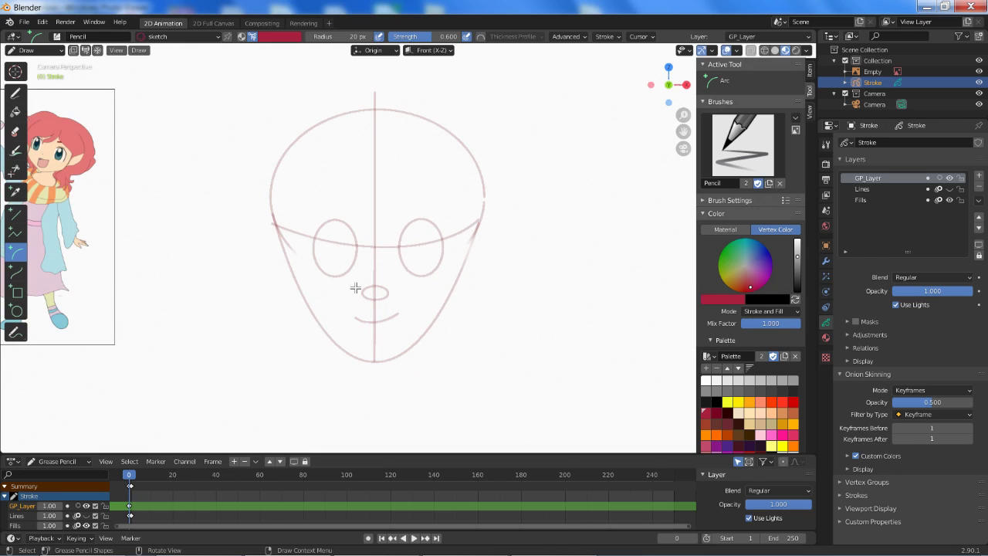
- Draw and bend left and right curved neck lines down from the jaw
left_click(21, 275)
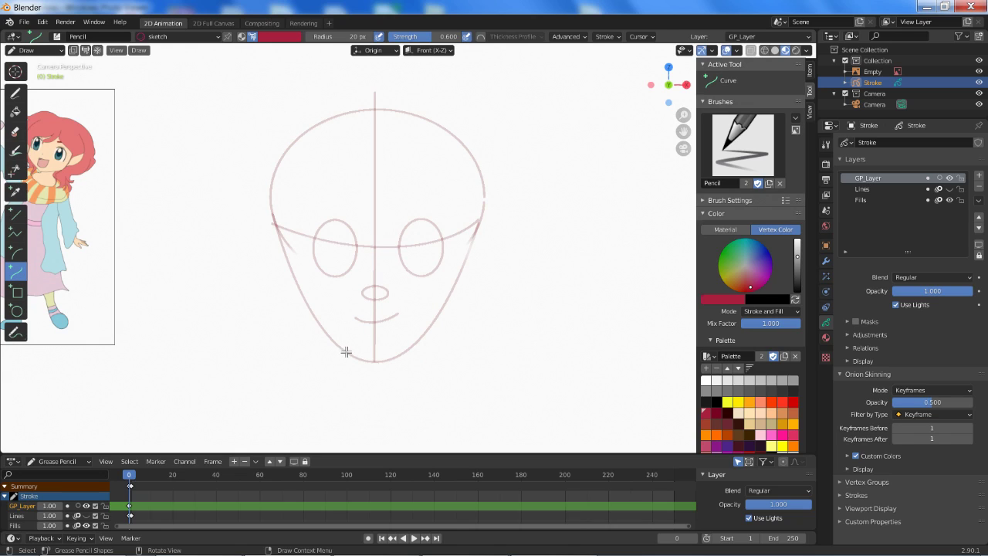
left_click_drag(344, 351, 344, 418)
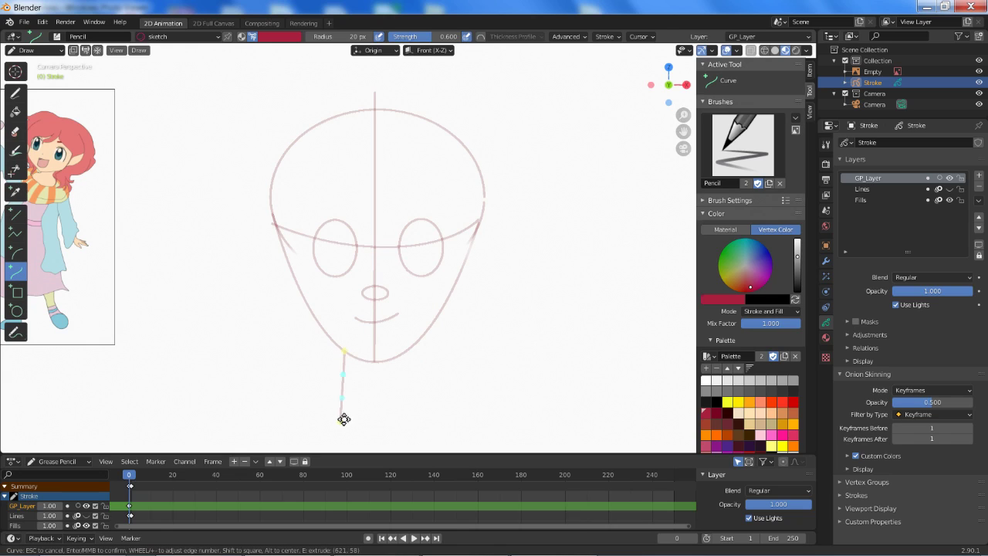
mouse_move(344, 375)
left_mouse_down()
mouse_move(365, 378)
mouse_move(336, 343)
left_mouse_up()
key("Return")
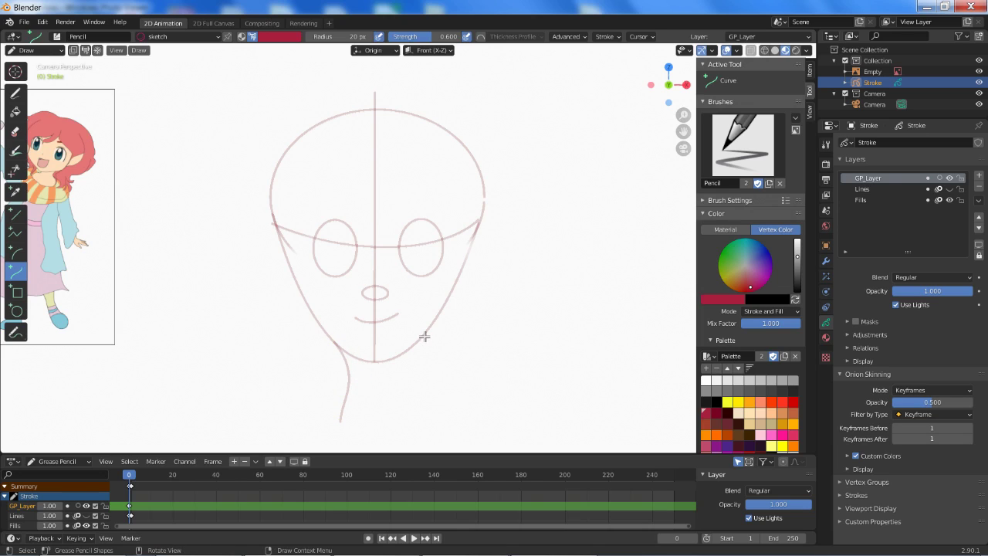
left_click_drag(423, 334, 430, 416)
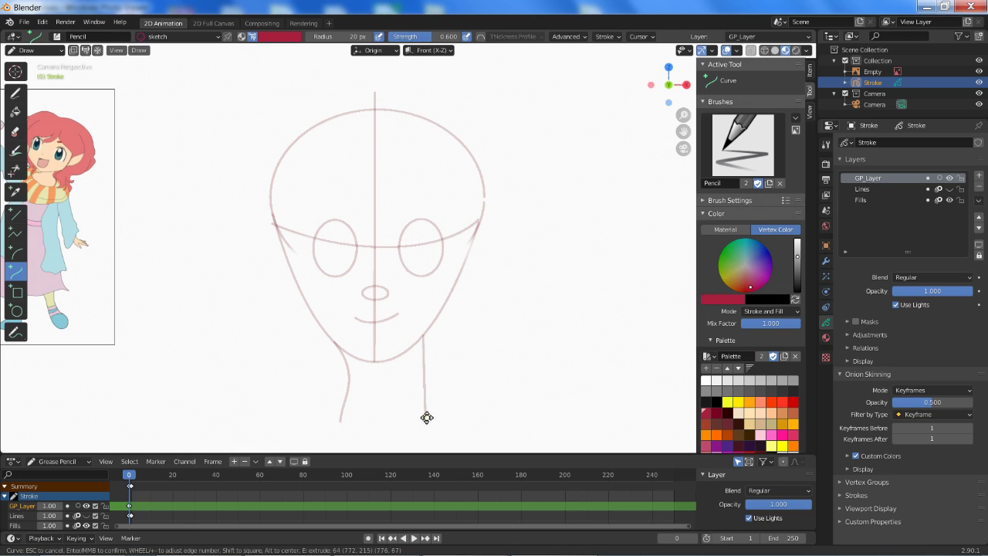
mouse_move(426, 360)
left_mouse_down()
mouse_move(406, 375)
mouse_move(410, 399)
left_mouse_up()
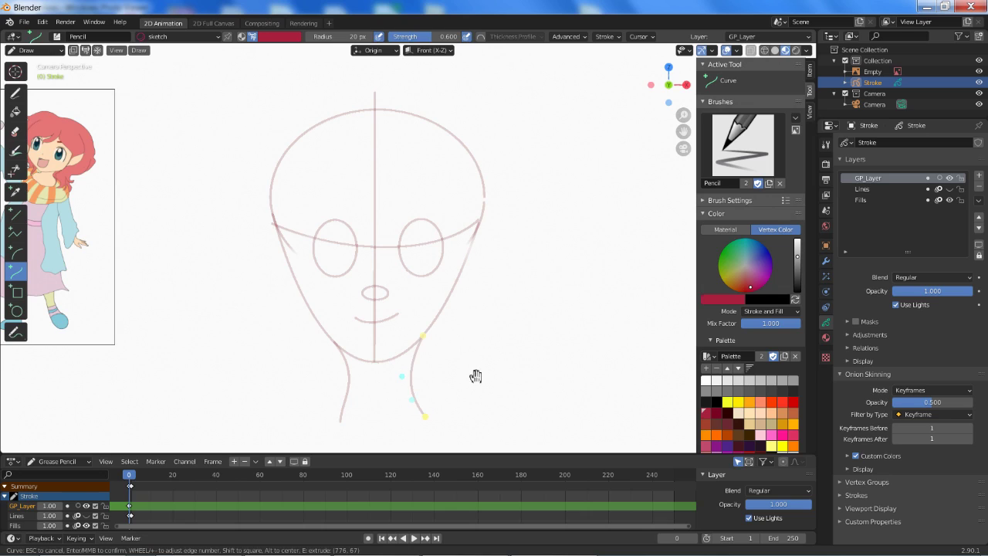
key("Return")
scroll(474, 375, "down", 2)
- Add a new Grease Pencil layer and rename GP_Layer to 'faceroughsketch'
left_click(14, 94)
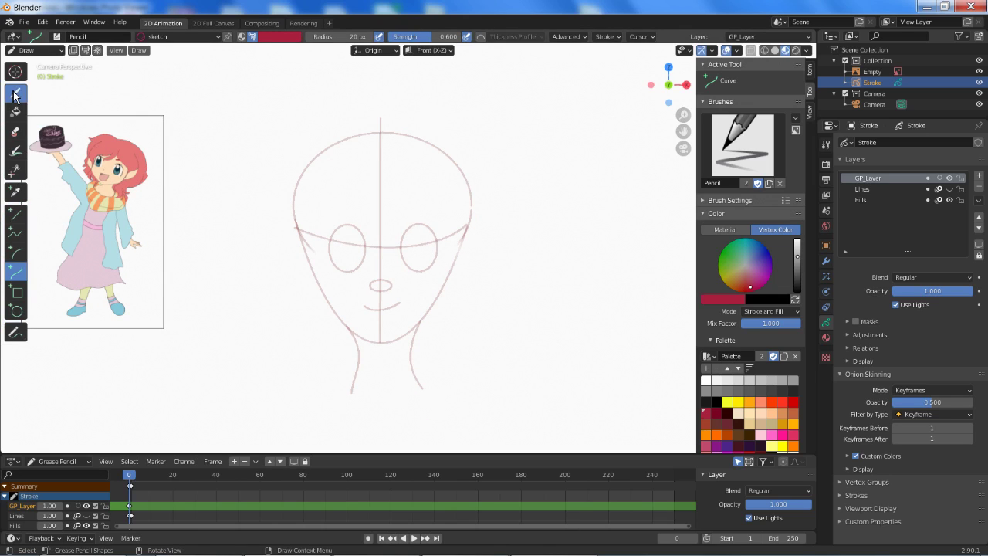
left_click(979, 176)
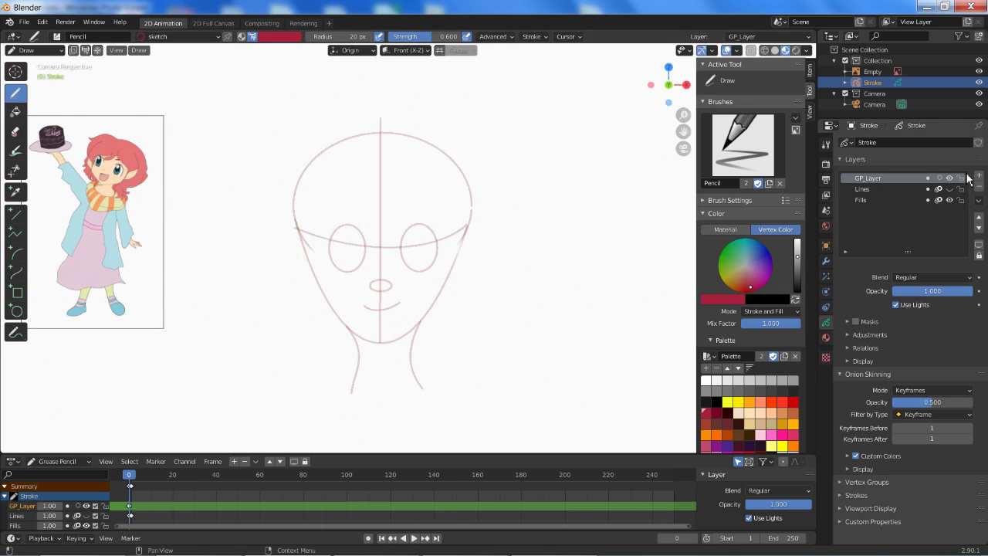
double_click(878, 189)
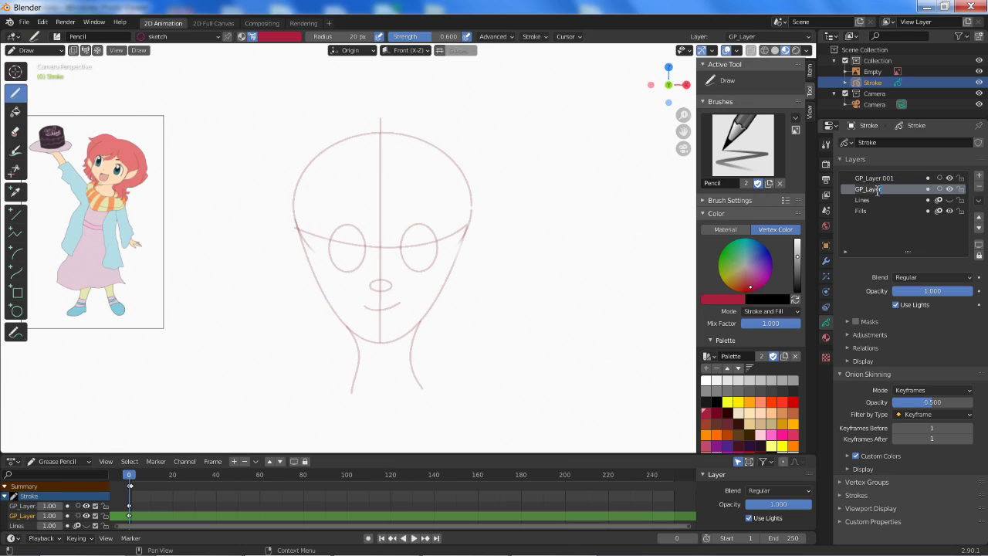
type("faceroughsketch")
key("Return")
- Rename the new GP_Layer.001 layer to 'hairroughsketch'
left_click(887, 178)
double_click(888, 178)
type("hairroughsketch")
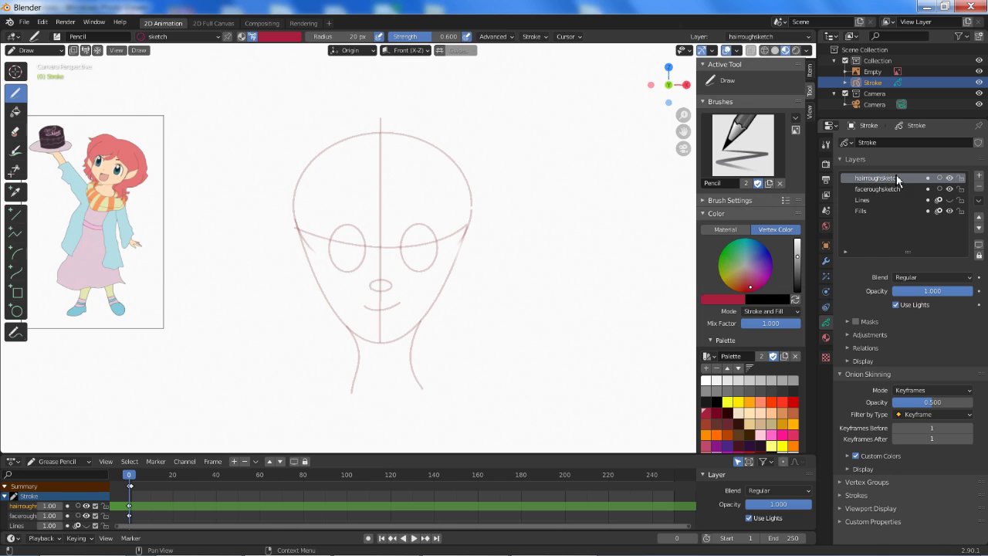
key("Return")
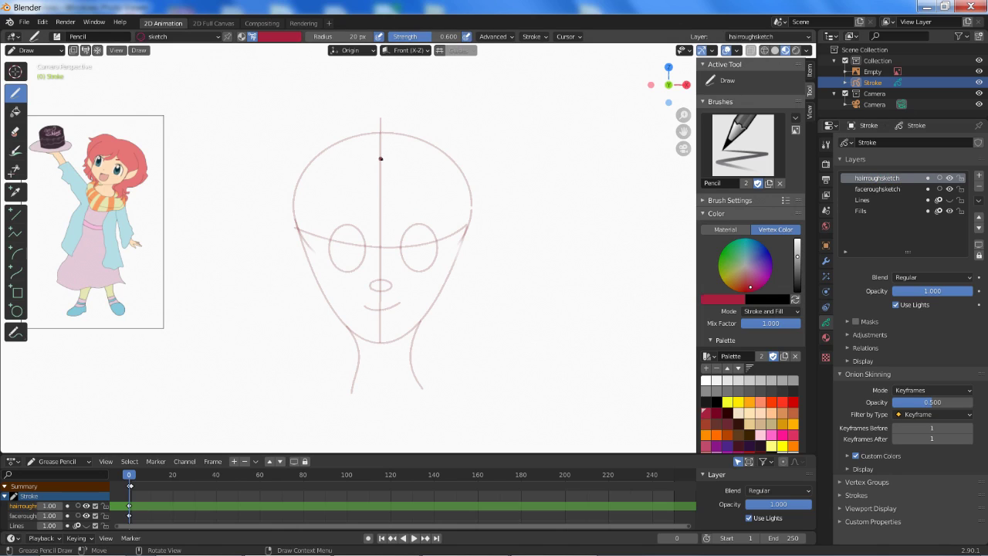
- Sketch bangs from the parting and the hair outline over the top and both sides
mouse_move(381, 151)
left_mouse_down()
mouse_move(348, 211)
mouse_move(368, 153)
left_mouse_up()
mouse_move(381, 128)
left_mouse_down()
mouse_move(323, 141)
mouse_move(290, 186)
mouse_move(286, 236)
mouse_move(330, 309)
left_mouse_up()
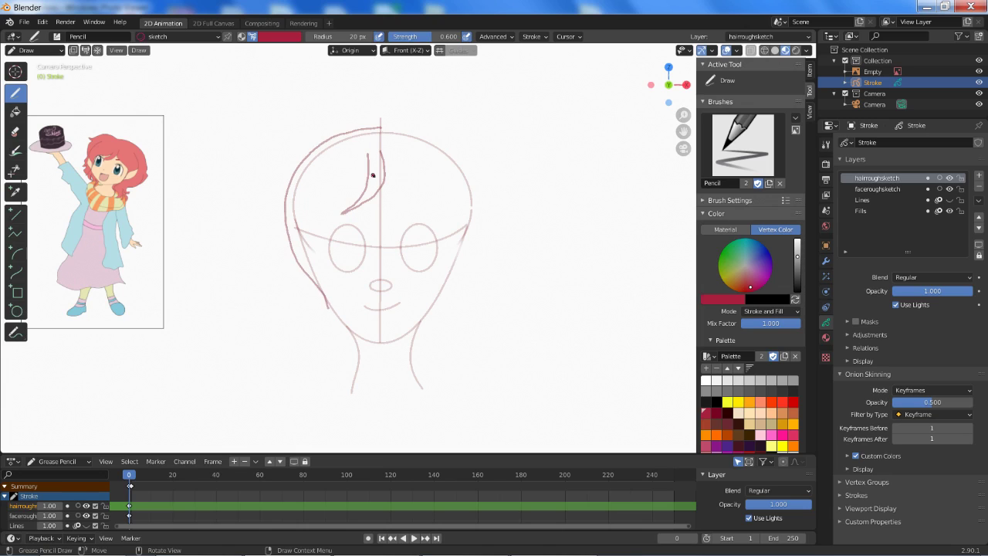
mouse_move(366, 172)
left_mouse_down()
mouse_move(329, 208)
mouse_move(317, 267)
mouse_move(296, 234)
mouse_move(293, 177)
left_mouse_up()
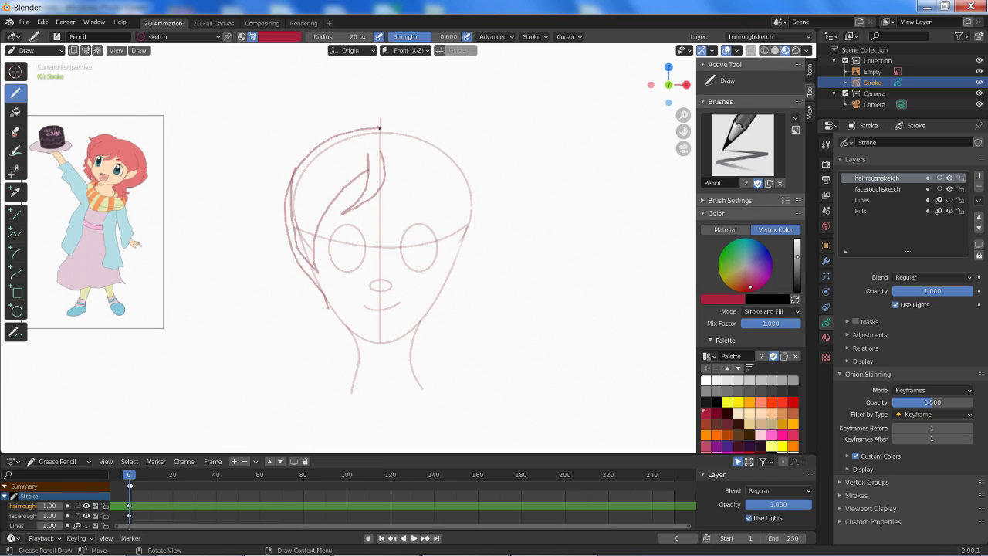
mouse_move(379, 128)
left_mouse_down()
mouse_move(460, 144)
mouse_move(489, 173)
mouse_move(493, 230)
mouse_move(434, 307)
left_mouse_up()
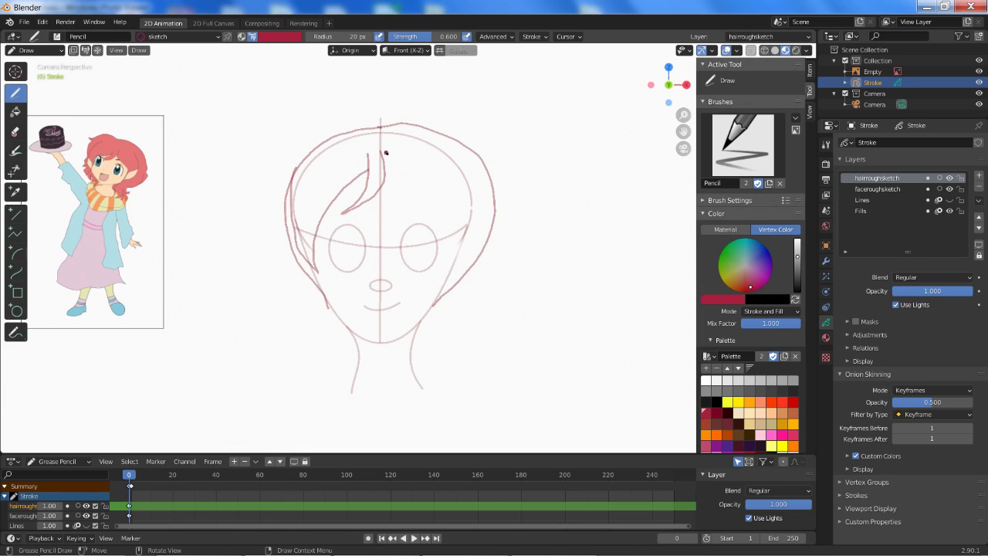
mouse_move(383, 161)
left_mouse_down()
mouse_move(472, 225)
mouse_move(477, 249)
mouse_move(452, 282)
left_mouse_up()
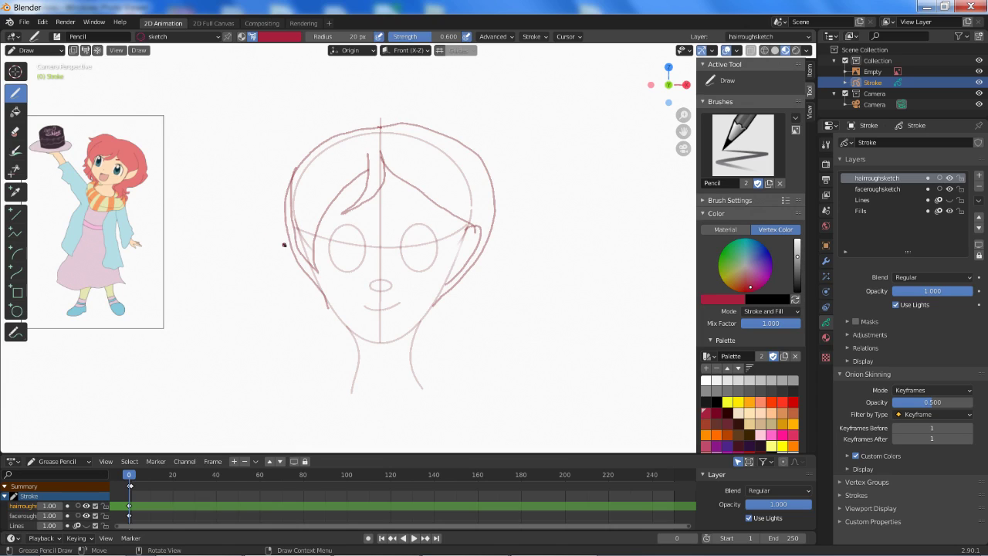
- Redraw the left hair side past the cheek and add hooked, flicking ends on both sides
left_click_drag(287, 241, 287, 256)
mouse_move(328, 140)
left_mouse_down()
mouse_move(272, 207)
mouse_move(314, 318)
left_mouse_up()
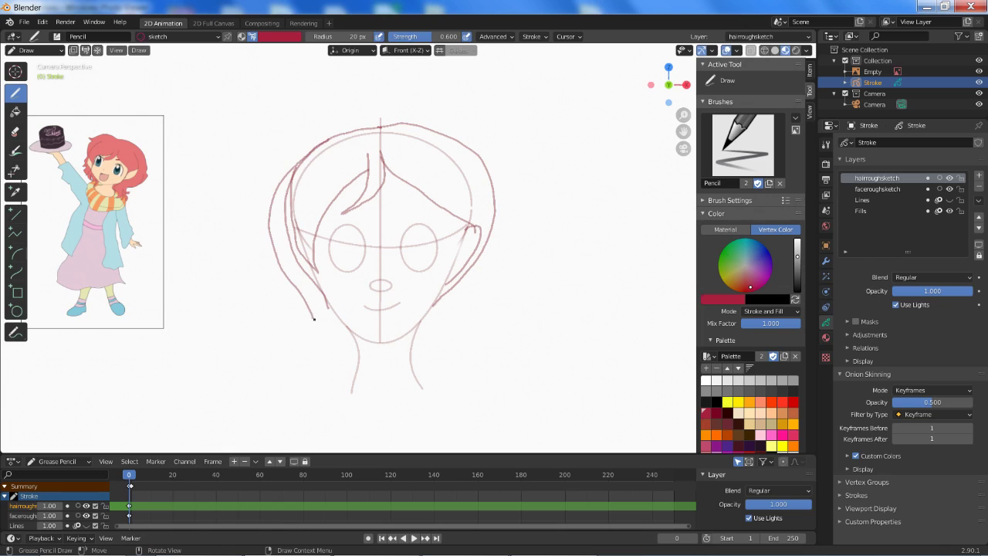
key("ctrl+z")
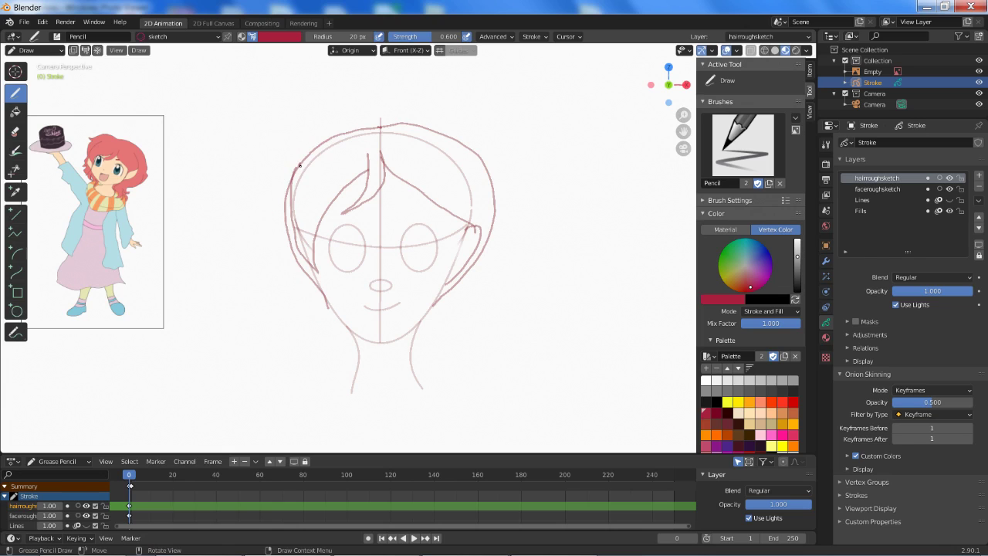
mouse_move(300, 165)
left_mouse_down()
mouse_move(277, 288)
mouse_move(346, 344)
mouse_move(351, 332)
left_mouse_up()
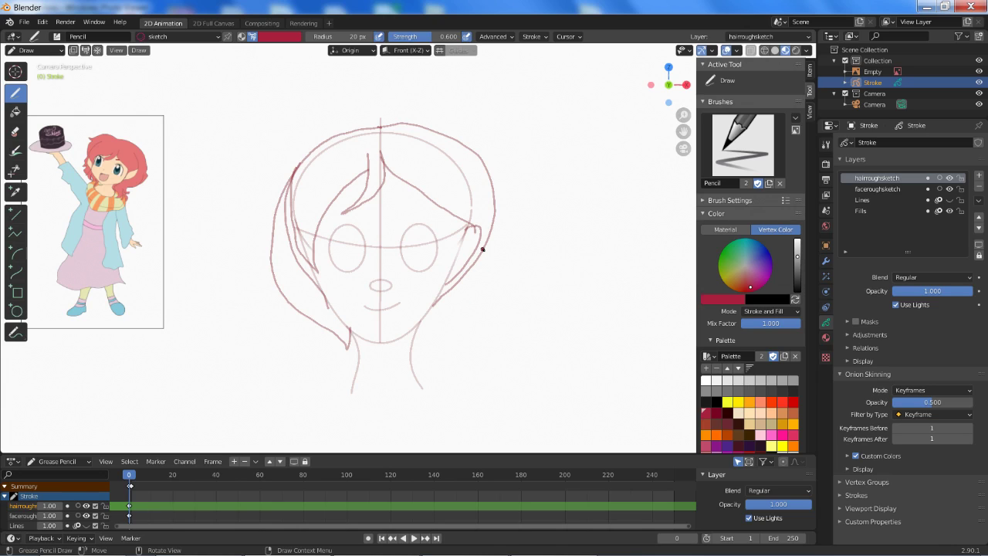
mouse_move(482, 254)
left_mouse_down()
mouse_move(453, 308)
mouse_move(450, 344)
mouse_move(417, 352)
left_mouse_up()
mouse_move(492, 229)
left_mouse_down()
mouse_move(491, 291)
mouse_move(500, 303)
mouse_move(477, 301)
mouse_move(466, 276)
left_mouse_up()
mouse_move(294, 172)
left_mouse_down()
mouse_move(244, 207)
mouse_move(268, 218)
left_mouse_up()
key("ctrl+z")
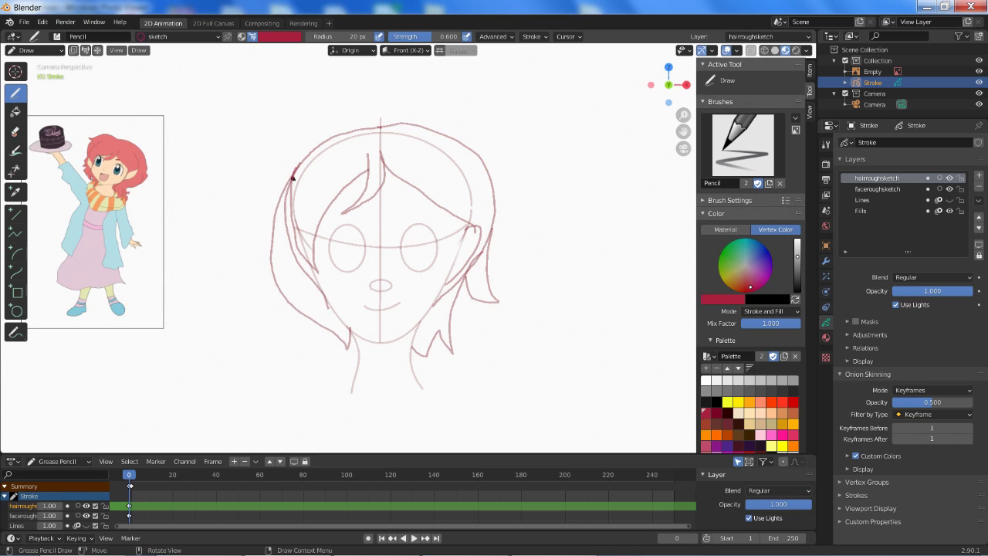
mouse_move(293, 177)
left_mouse_down()
mouse_move(250, 207)
mouse_move(270, 223)
left_mouse_up()
- Draw upper eyelids over both eyes and eyebrows above them
scroll(386, 260, "down", 1)
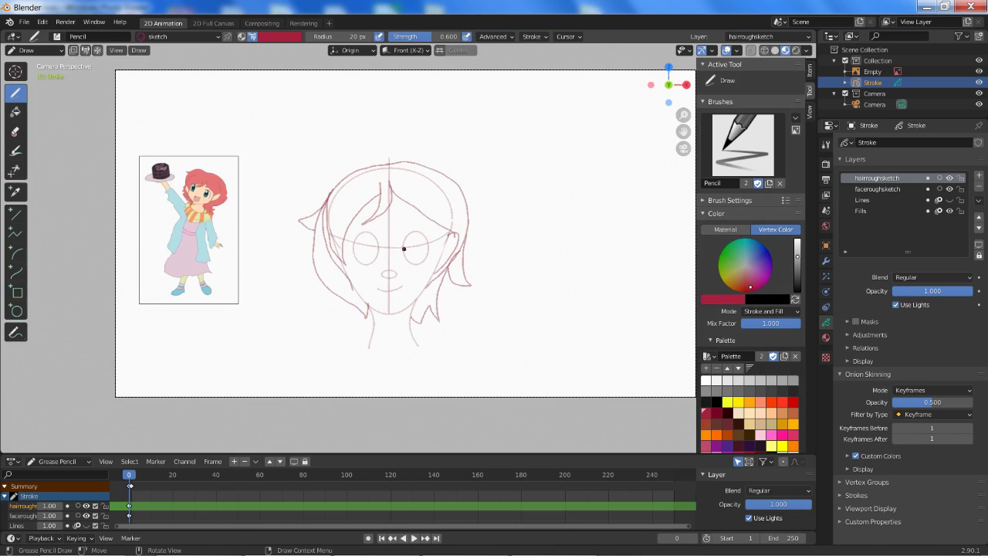
scroll(381, 258, "up", 3)
scroll(352, 224, "down", 1)
scroll(362, 224, "up", 2)
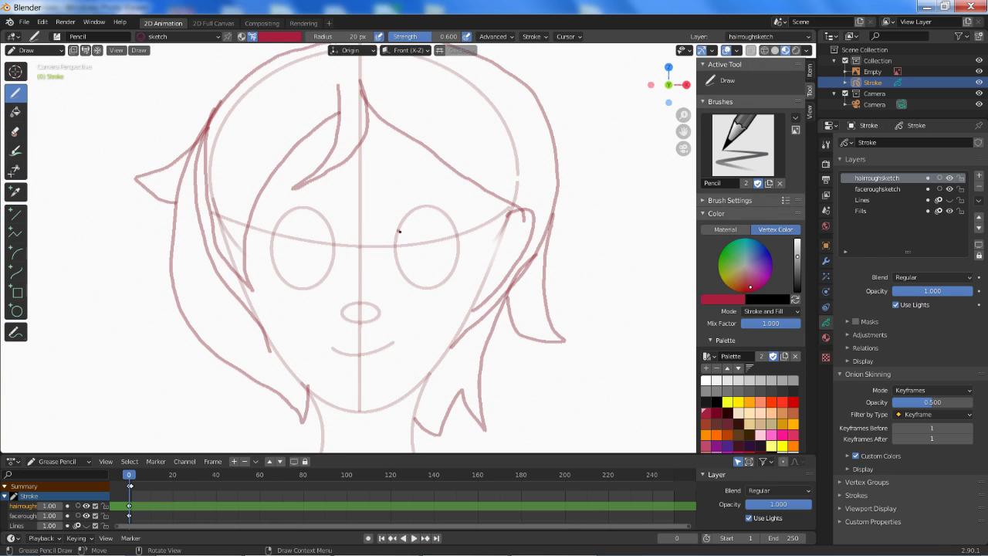
left_click_drag(406, 226, 467, 220)
mouse_move(400, 229)
left_mouse_down()
mouse_move(438, 209)
mouse_move(455, 226)
left_mouse_up()
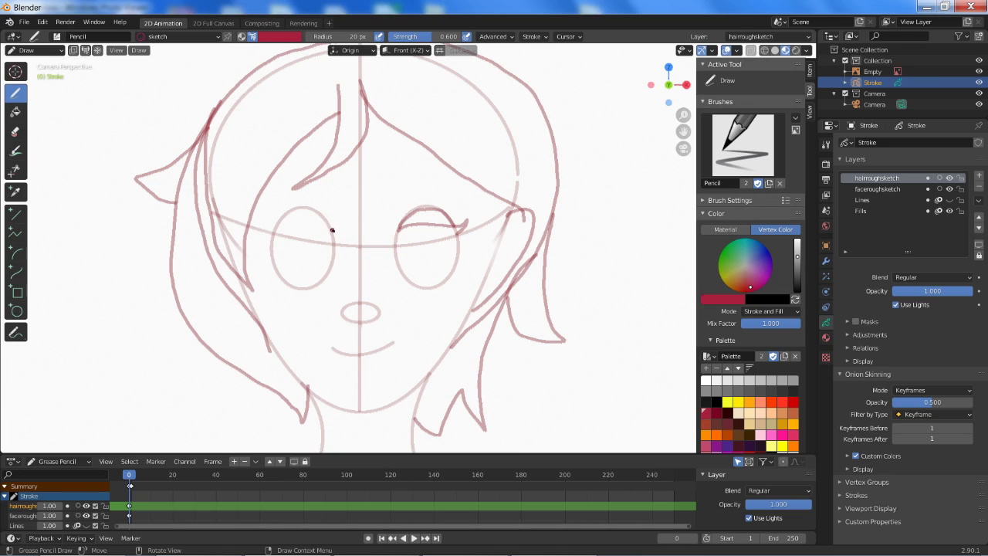
mouse_move(331, 230)
left_mouse_down()
mouse_move(283, 226)
mouse_move(309, 210)
mouse_move(331, 226)
left_mouse_up()
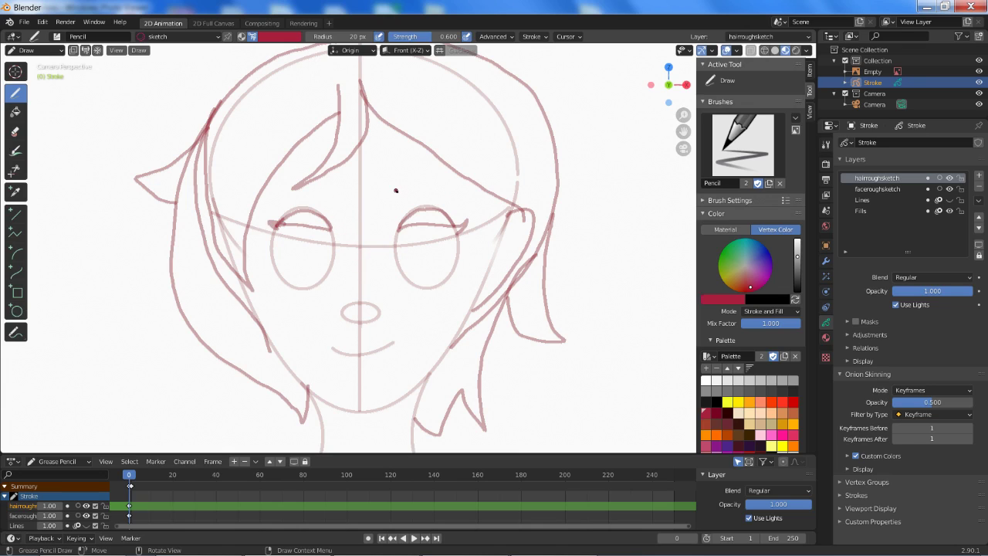
left_click_drag(394, 189, 475, 188)
left_click_drag(338, 188, 286, 185)
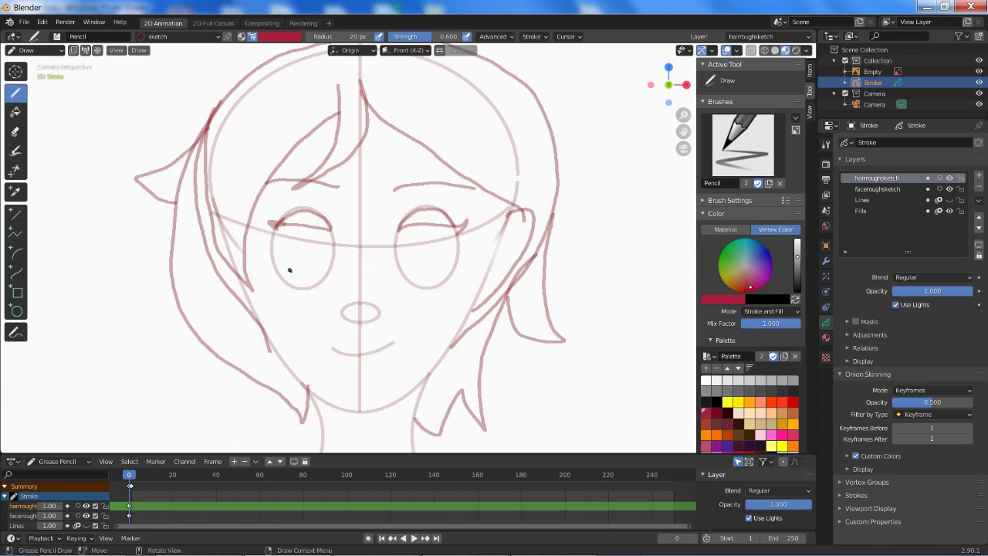
- Add curved lines inside both eyes and a line down the nose's left side
mouse_move(293, 224)
left_mouse_down()
mouse_move(290, 277)
mouse_move(299, 285)
left_mouse_up()
left_click_drag(423, 228, 432, 276)
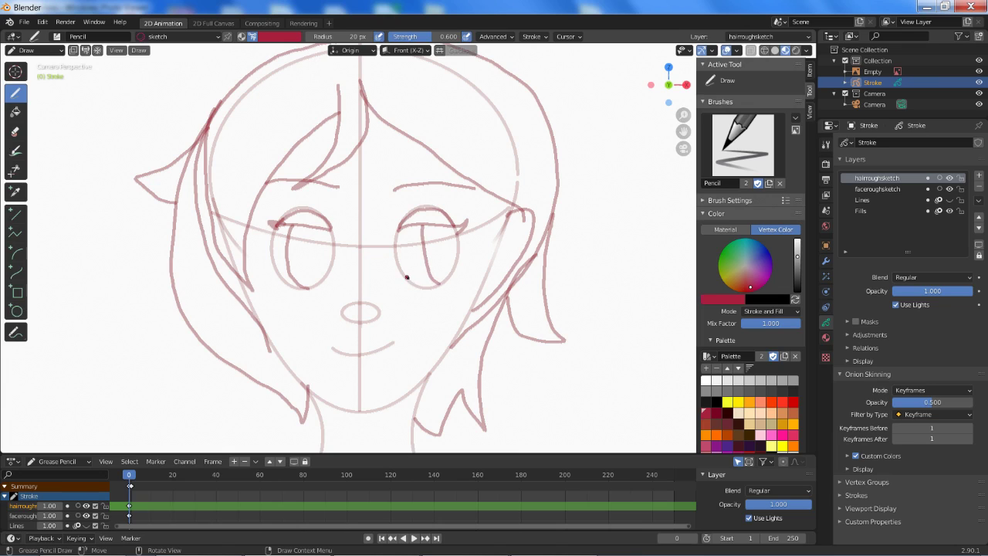
mouse_move(405, 278)
left_mouse_down()
mouse_move(460, 271)
mouse_move(425, 294)
mouse_move(404, 285)
left_mouse_up()
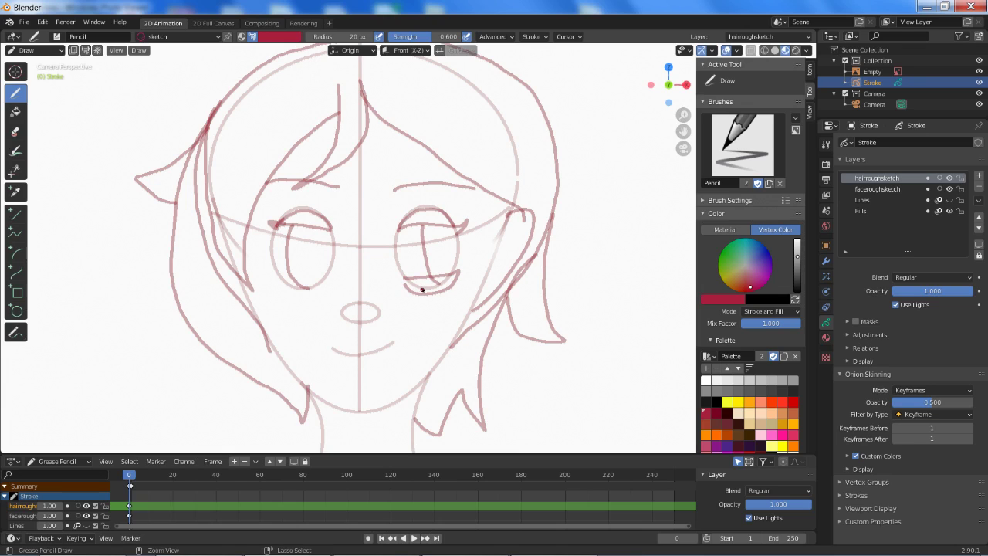
key("ctrl+z")
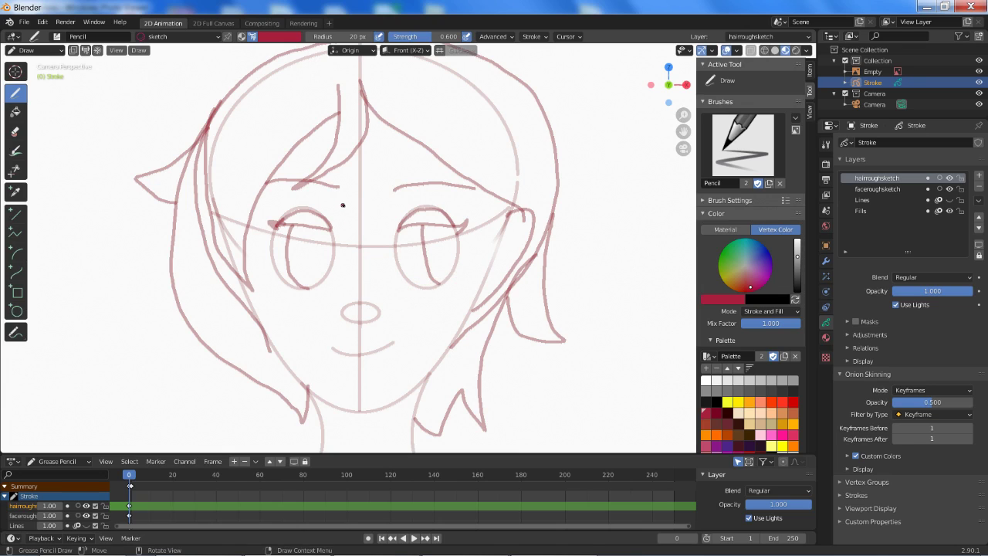
left_click_drag(343, 205, 347, 325)
- Draw the mouth line with a lower lip curve beneath it
left_click_drag(353, 349, 394, 345)
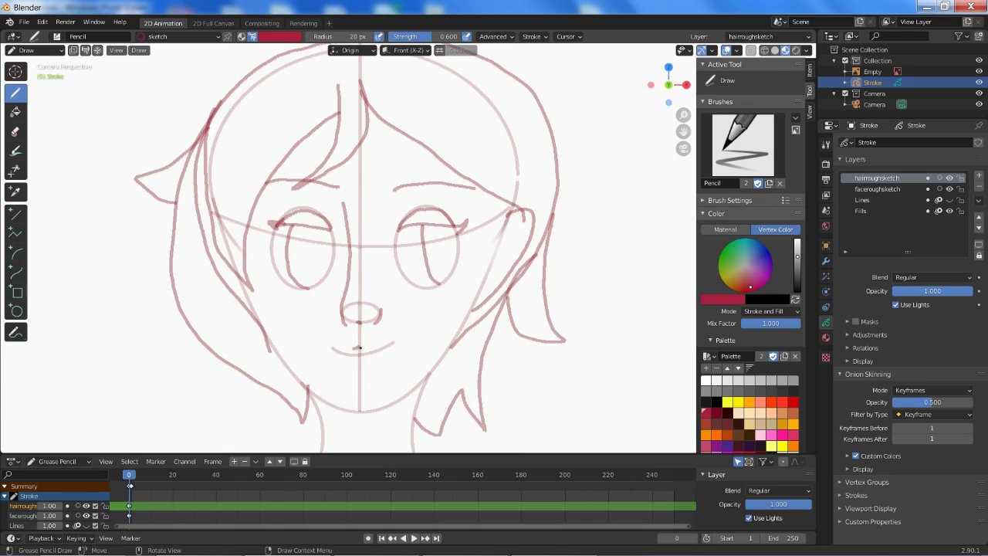
key("ctrl+z")
left_click_drag(335, 349, 390, 346)
mouse_move(341, 359)
left_mouse_down()
mouse_move(358, 368)
mouse_move(386, 360)
mouse_move(390, 346)
left_mouse_up()
- Make faceroughsketch the active layer and hide its guidelines
scroll(410, 361, "down", 4)
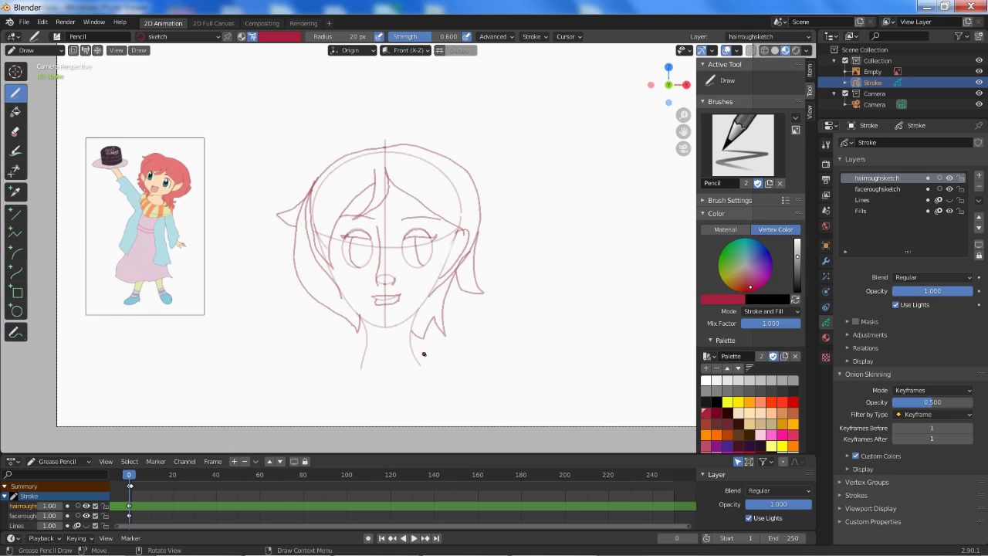
scroll(418, 349, "up", 1)
scroll(404, 347, "up", 1)
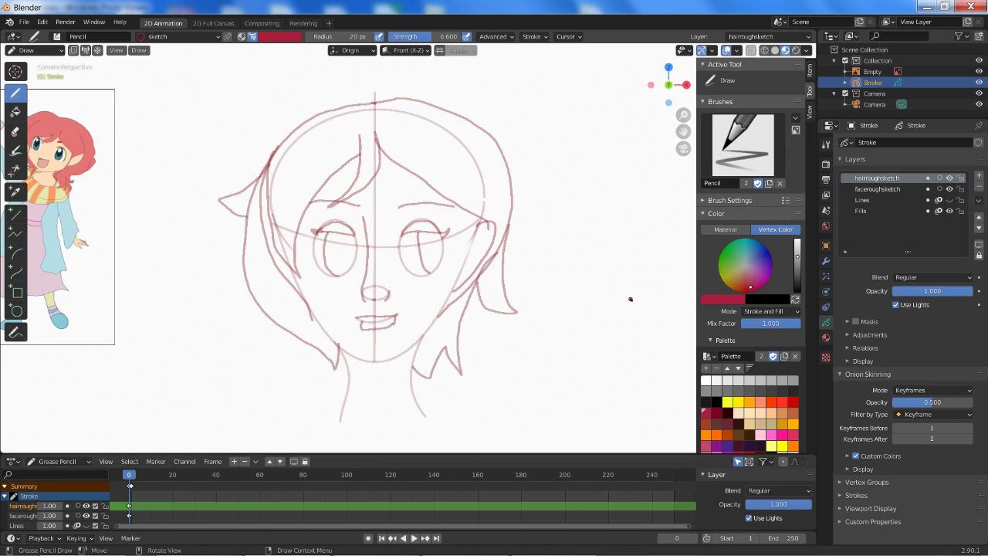
left_click(845, 189)
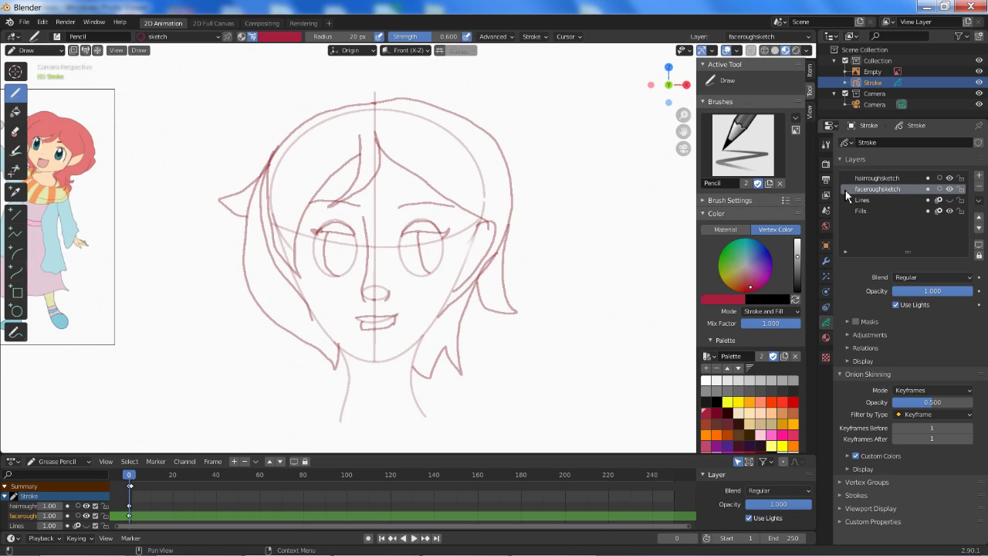
left_click(950, 190)
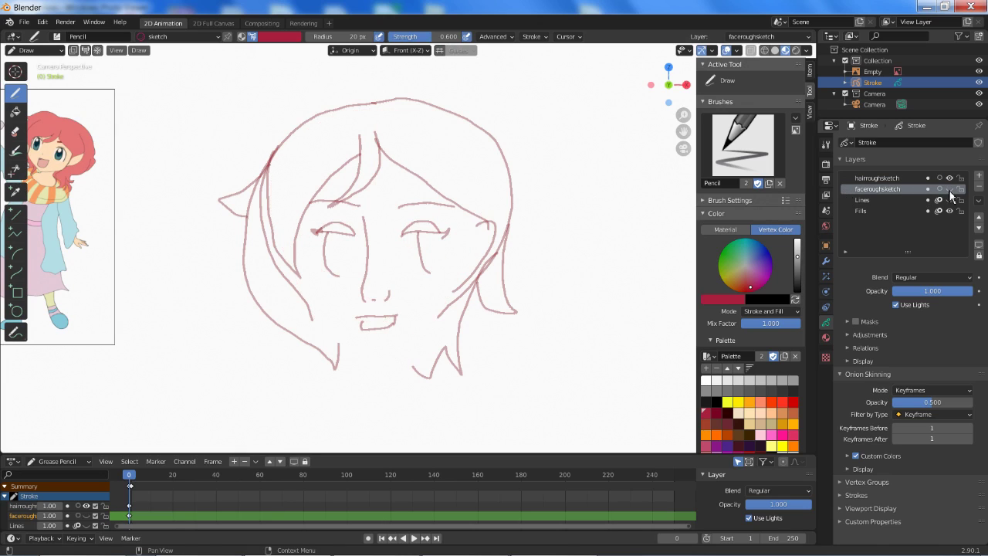
- Show the faceroughsketch guides again, hide the Lines layer, and keep faceroughsketch active
left_click(950, 190)
left_click(950, 190)
left_click(950, 190)
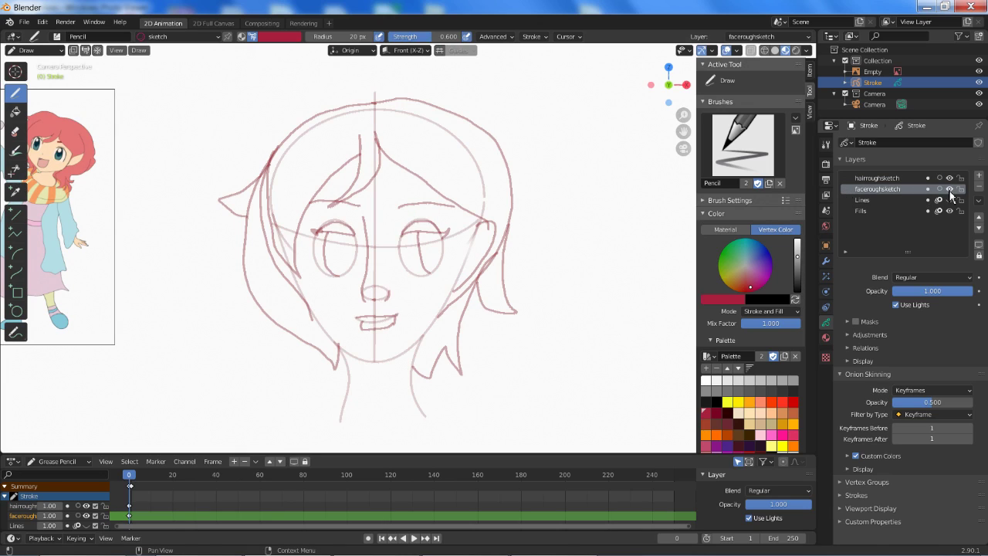
left_click(949, 200)
scroll(610, 331, "down", 2)
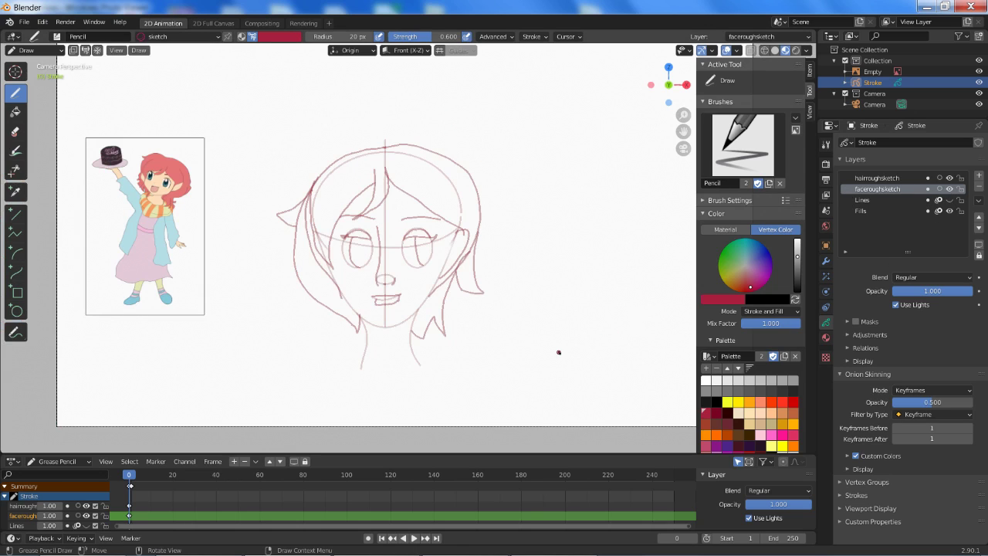
scroll(558, 352, "up", 2)
left_click(898, 178)
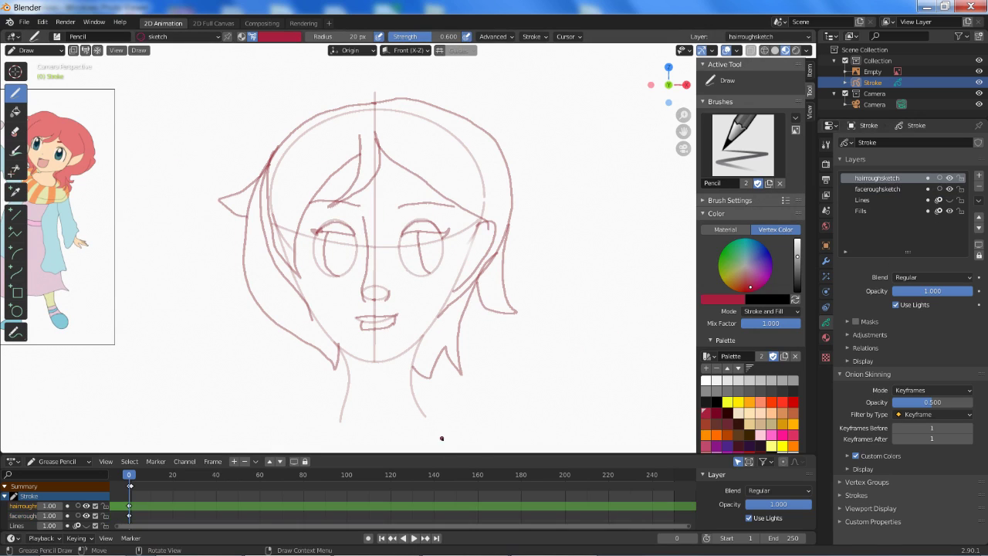
left_click(871, 189)
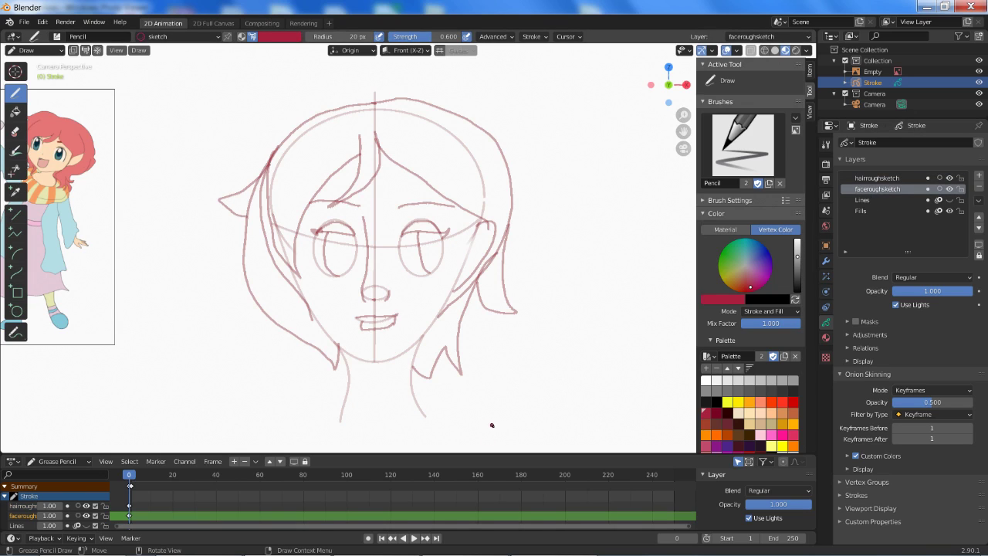
scroll(492, 424, "down", 2)
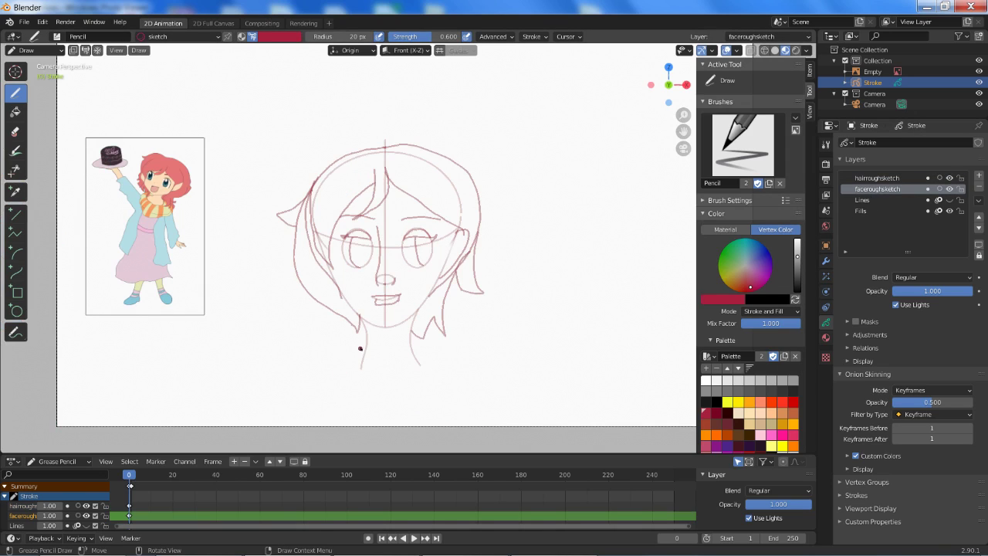
- Sketch the rounded shoulder and collar lines below the neck
mouse_move(355, 348)
left_mouse_down()
mouse_move(301, 364)
mouse_move(328, 401)
mouse_move(456, 417)
mouse_move(503, 402)
mouse_move(508, 386)
mouse_move(430, 356)
left_mouse_up()
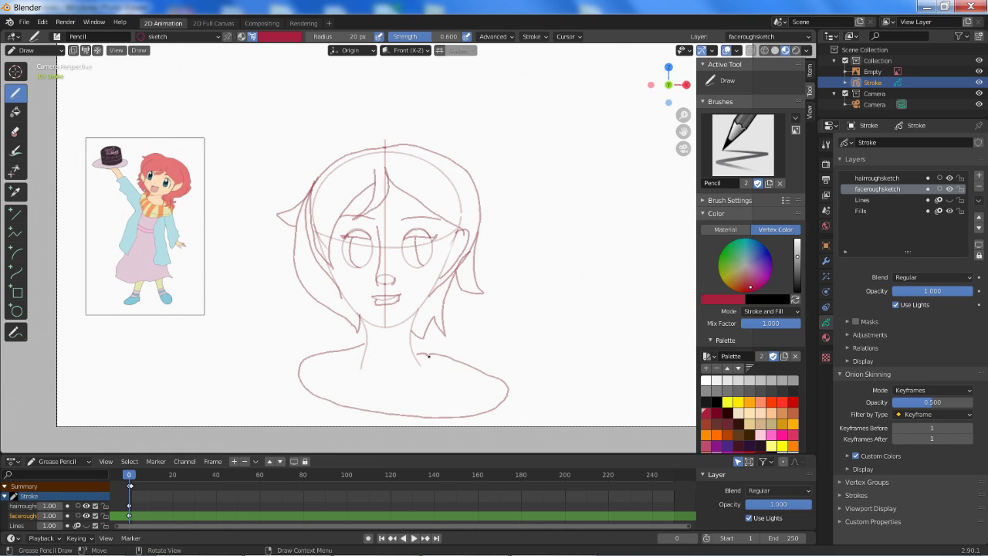
left_click_drag(421, 374, 382, 375)
left_click_drag(294, 394, 305, 417)
key("ctrl+z")
left_click_drag(300, 379, 352, 426)
scroll(457, 345, "up", 3)
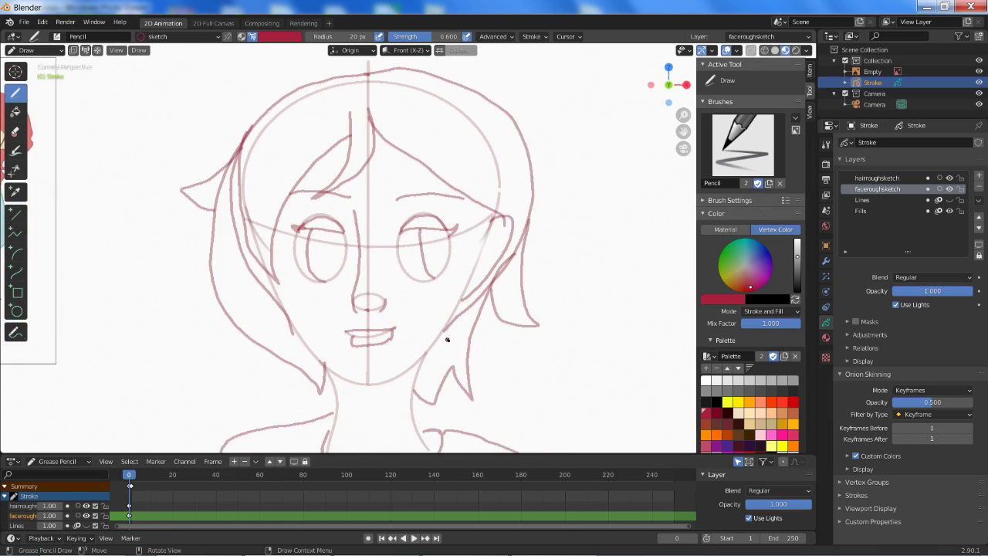
scroll(446, 340, "down", 1)
scroll(461, 324, "down", 1)
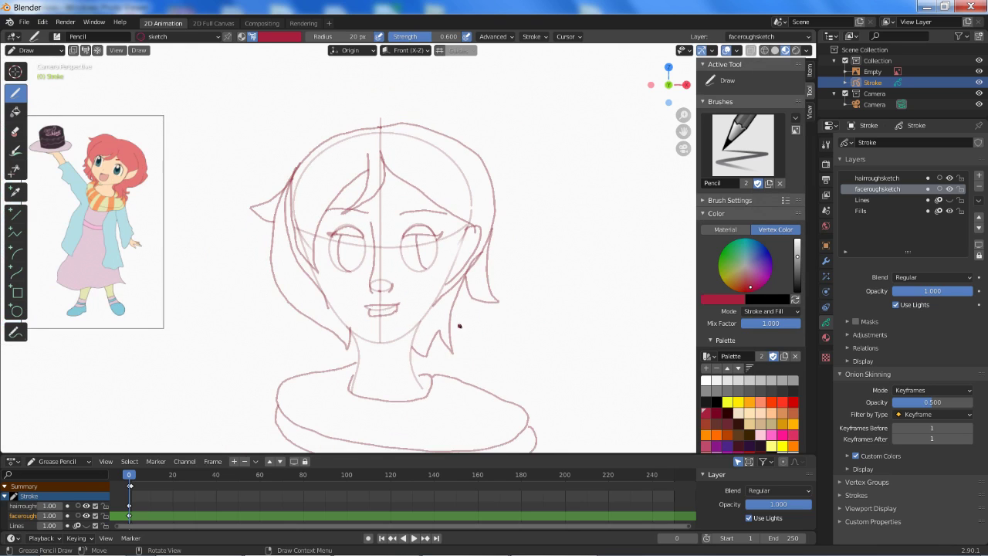
scroll(460, 325, "down", 1)
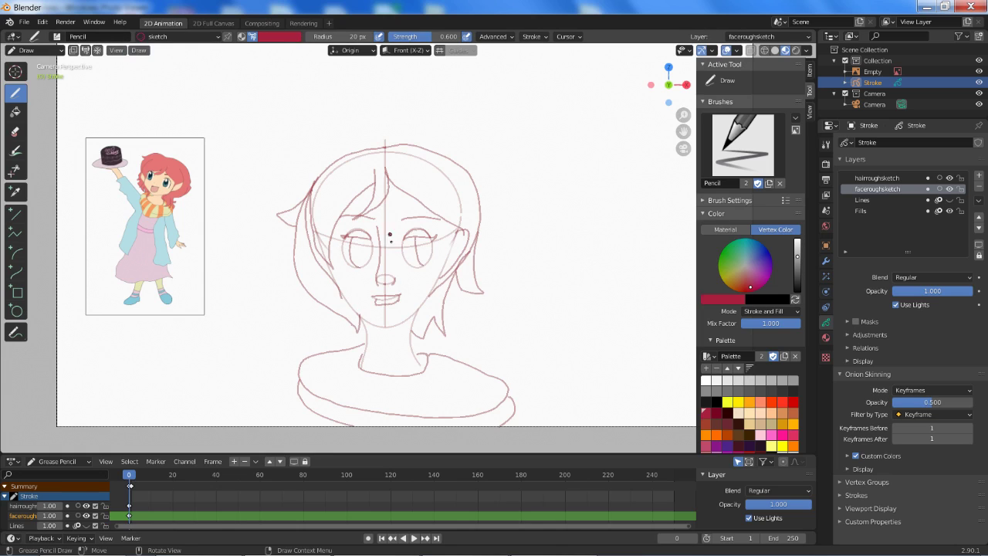
- Add a new top layer above the hair sketch layer and name it 'mainink'
left_click(979, 175)
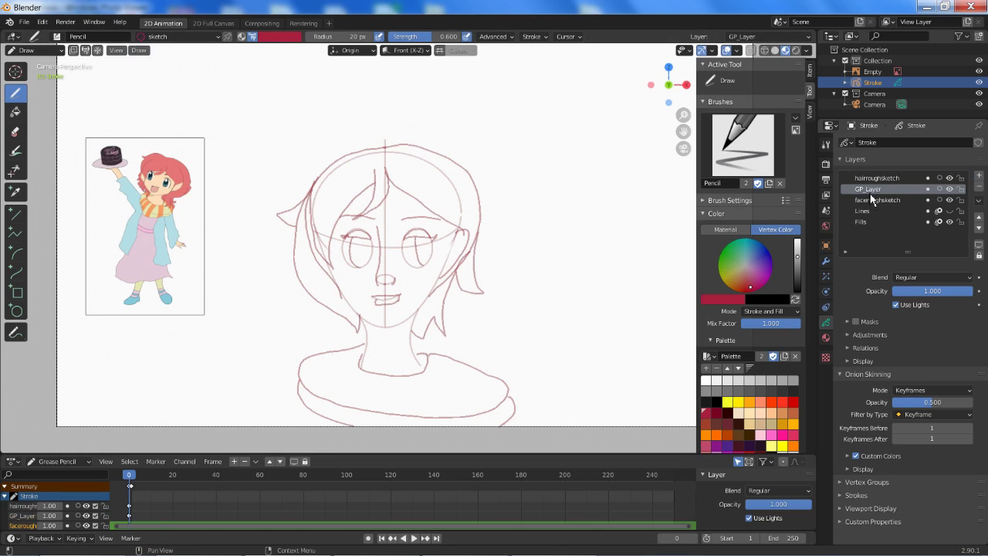
left_click(888, 180)
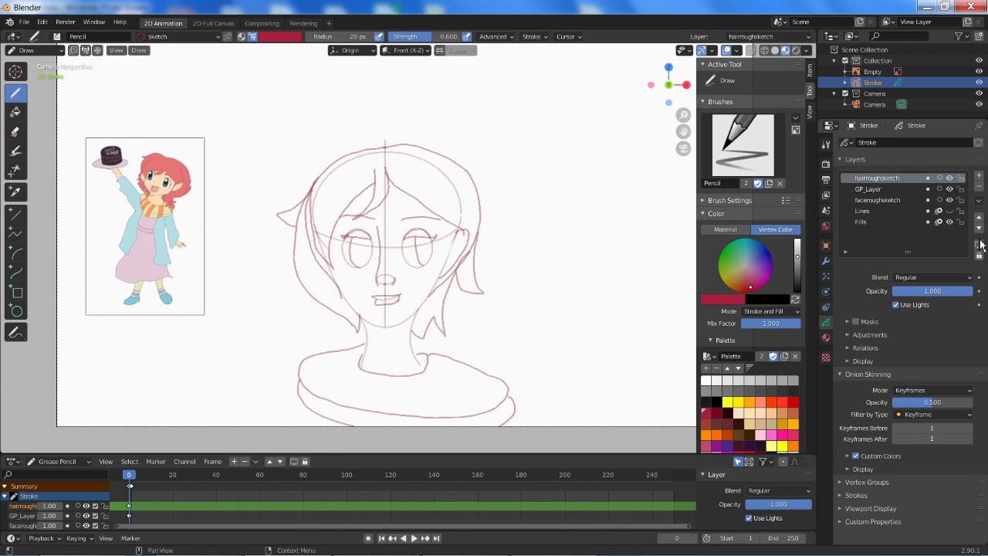
left_click(979, 227)
left_click(872, 177)
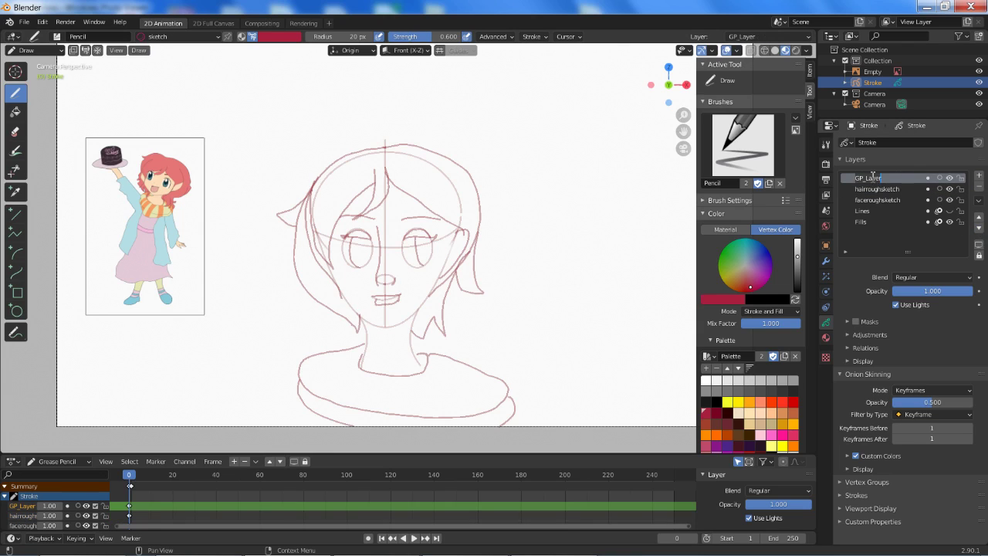
type("mainink")
key("Return")
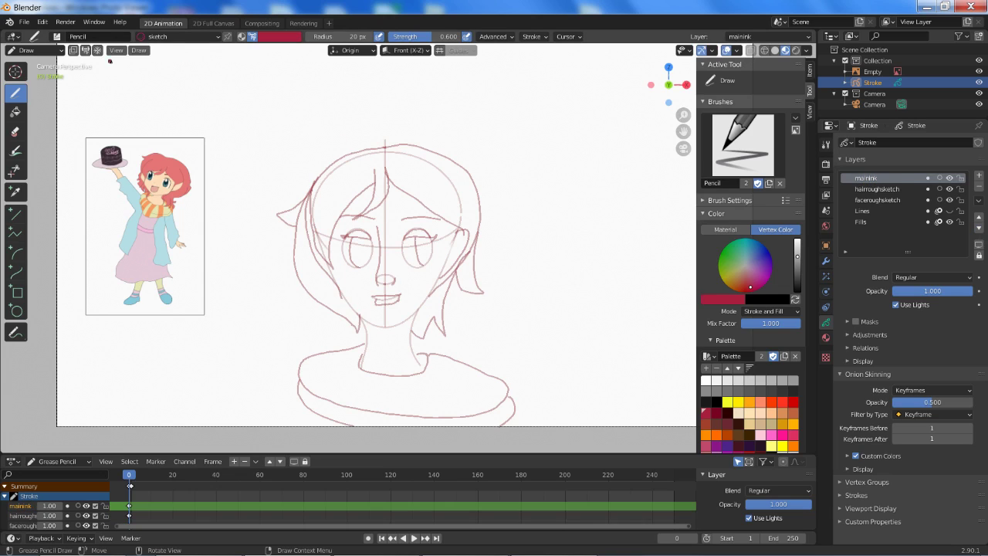
left_click(58, 37)
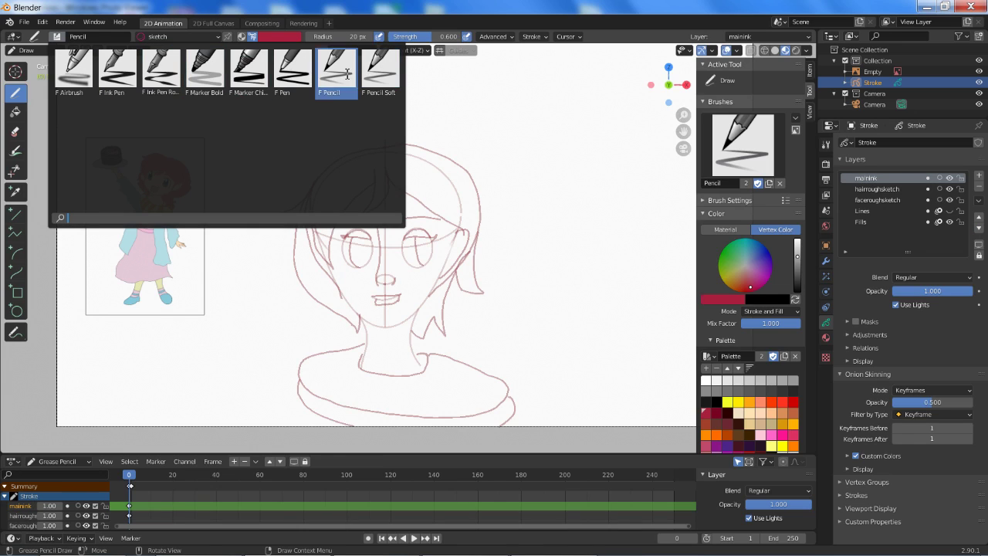
- Switch to the Ink Pen brush with its colour taken from the material
left_click(128, 81)
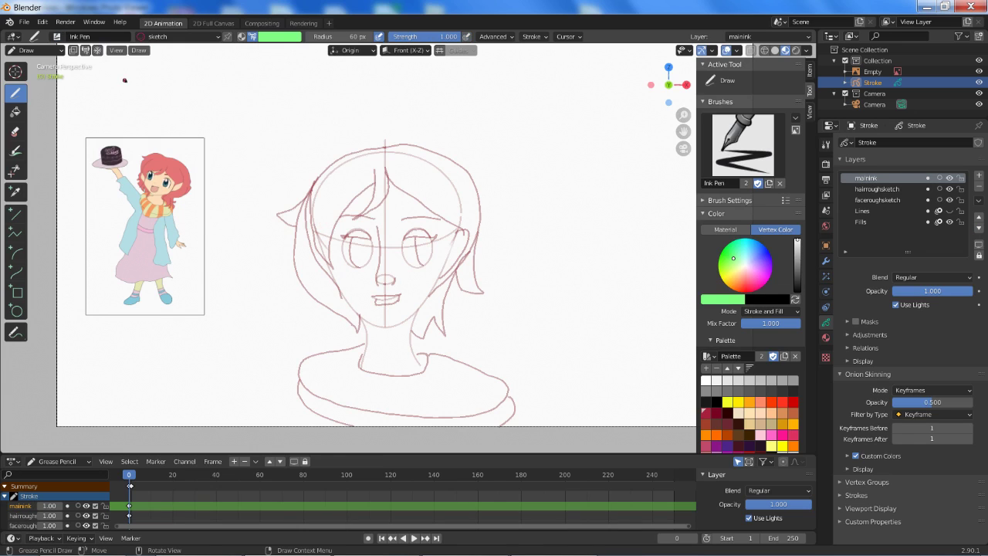
scroll(346, 132, "up", 3)
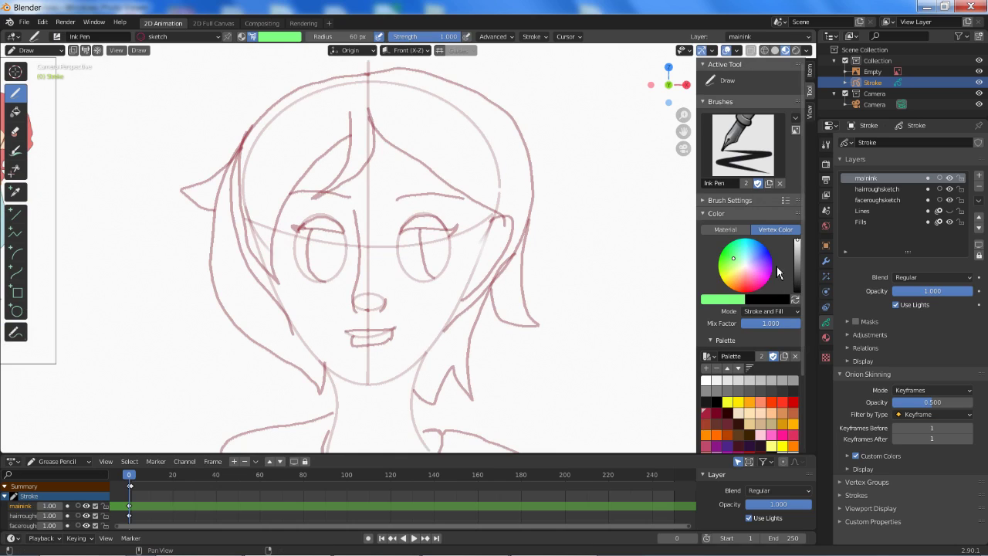
left_click_drag(753, 270, 743, 266)
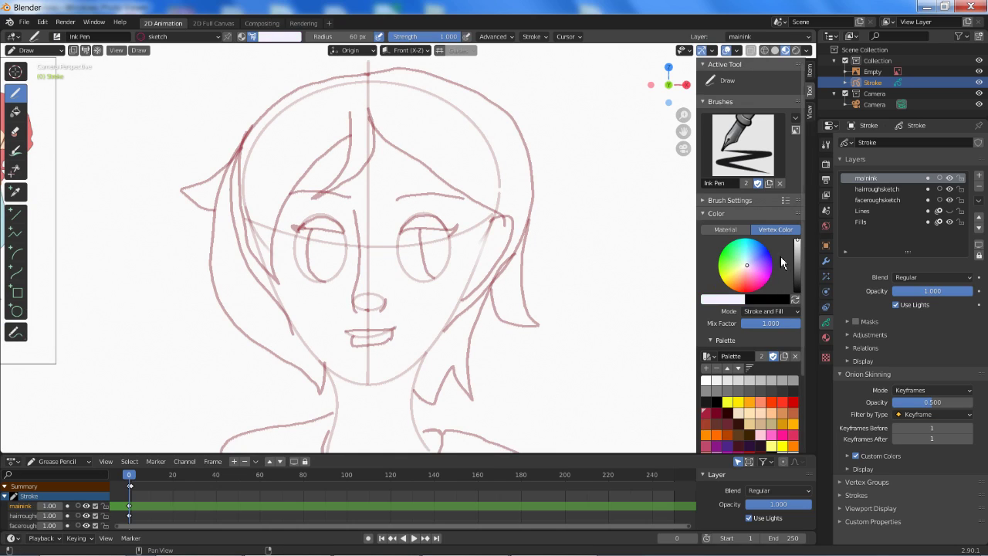
left_click(736, 231)
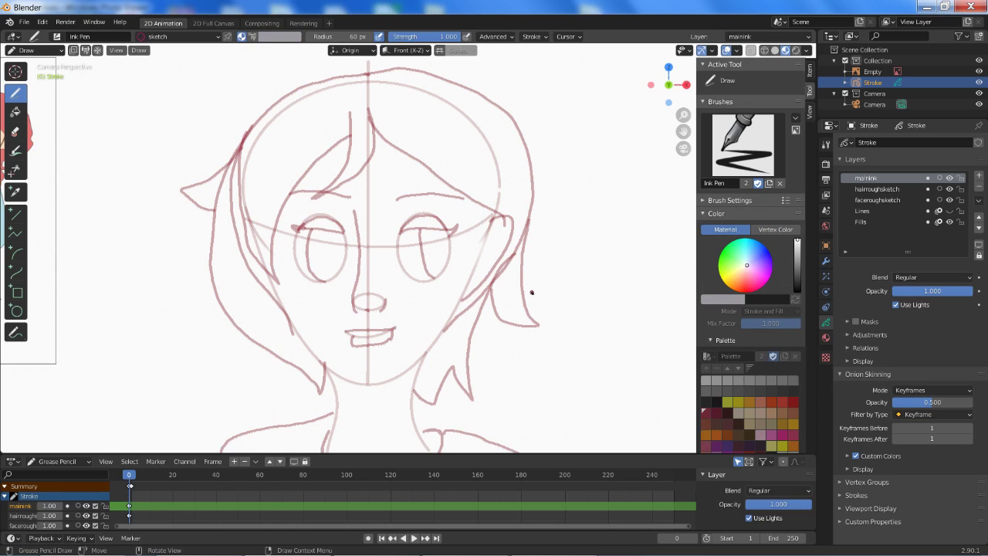
- Draw a test stroke beside the face, undo it, and zoom in
mouse_move(529, 292)
left_mouse_down()
mouse_move(624, 281)
mouse_move(627, 335)
left_mouse_up()
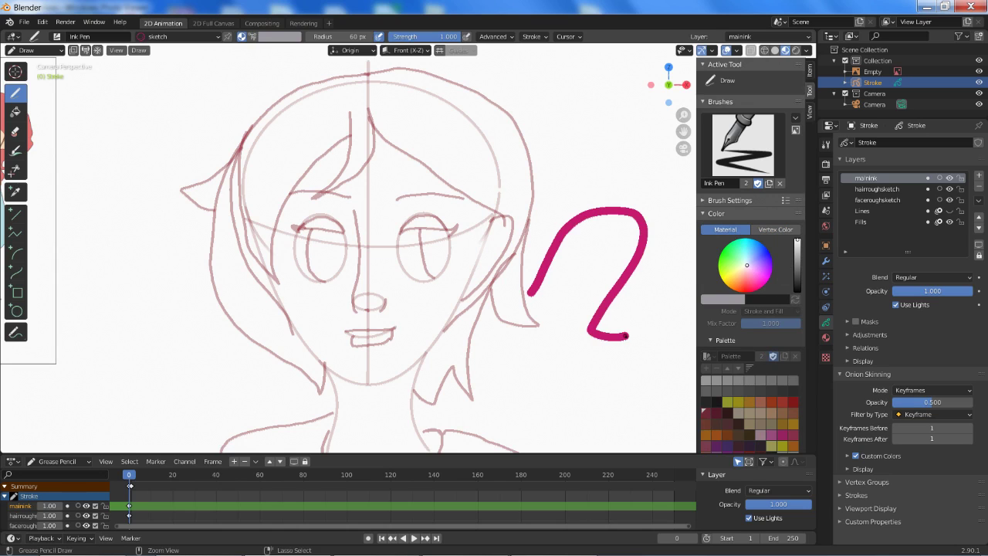
key("ctrl+z")
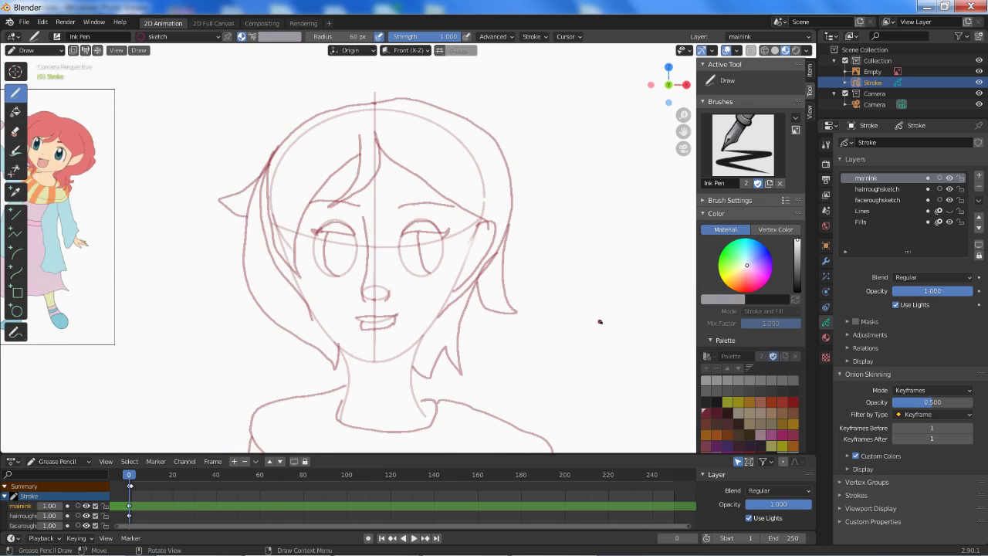
scroll(596, 318, "up", 1)
scroll(590, 316, "up", 1)
scroll(583, 314, "up", 1)
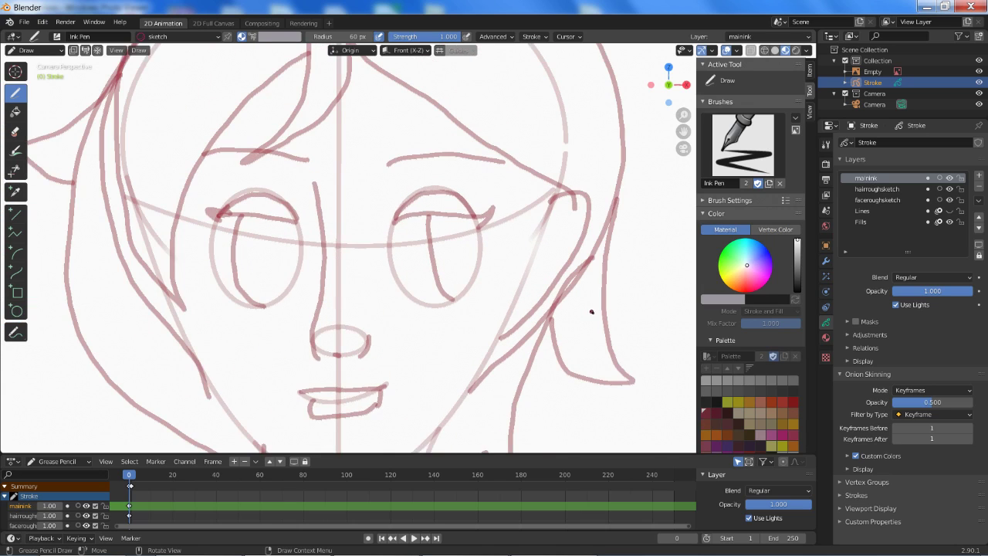
scroll(592, 310, "down", 1)
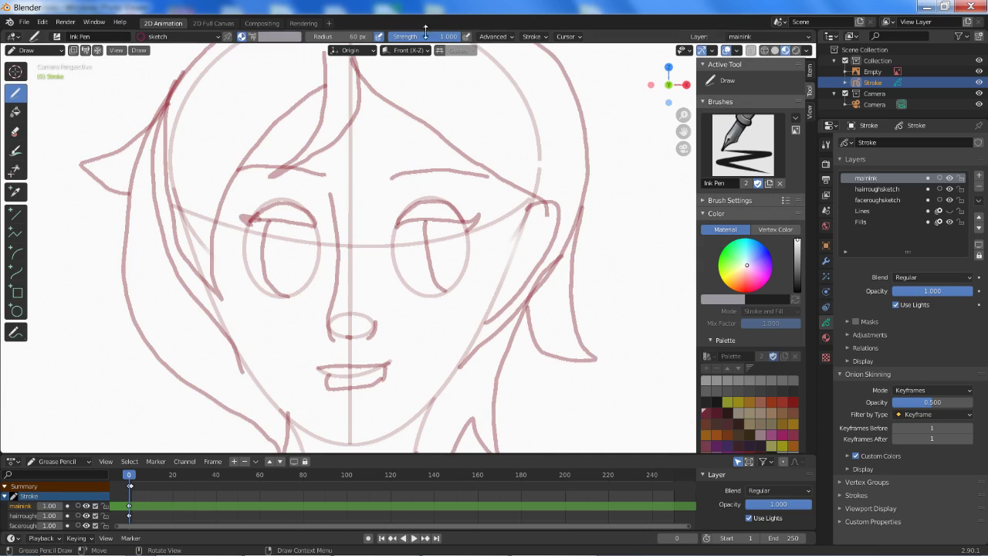
left_click(500, 38)
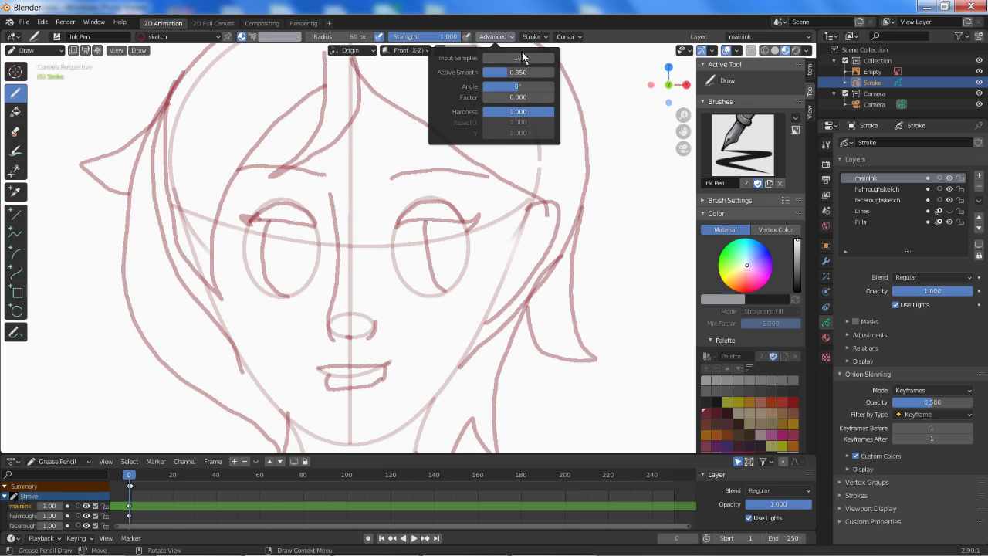
mouse_move(533, 37)
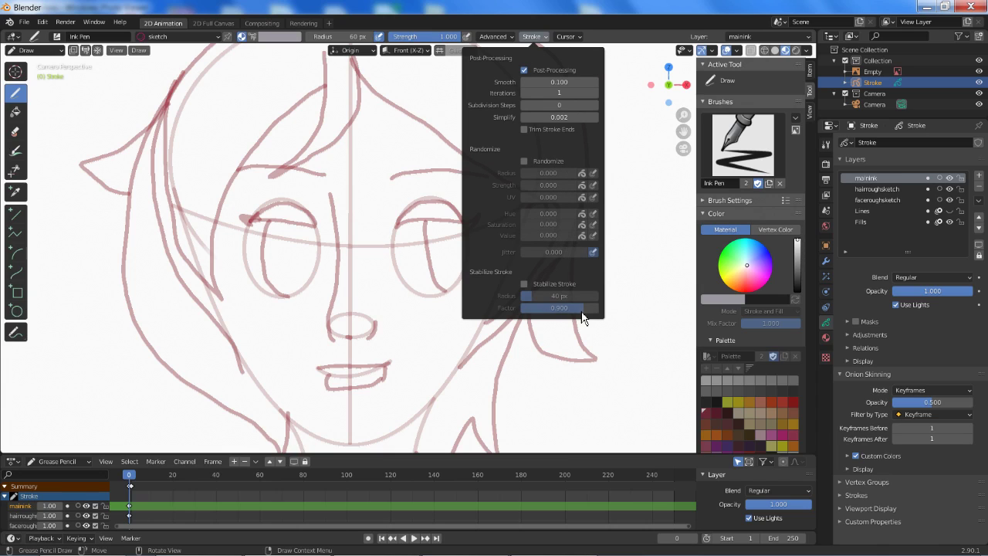
- Tune the Ink Pen stabilizer to 40 px radius and 0.891 factor, undoing the test stroke
left_click_drag(548, 296, 576, 296)
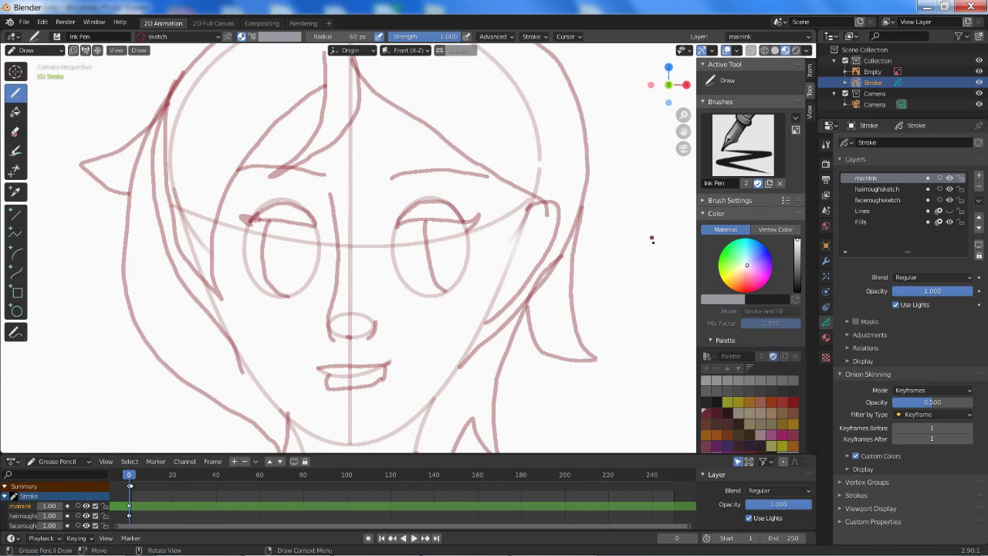
left_click_drag(599, 179, 476, 408, "shift")
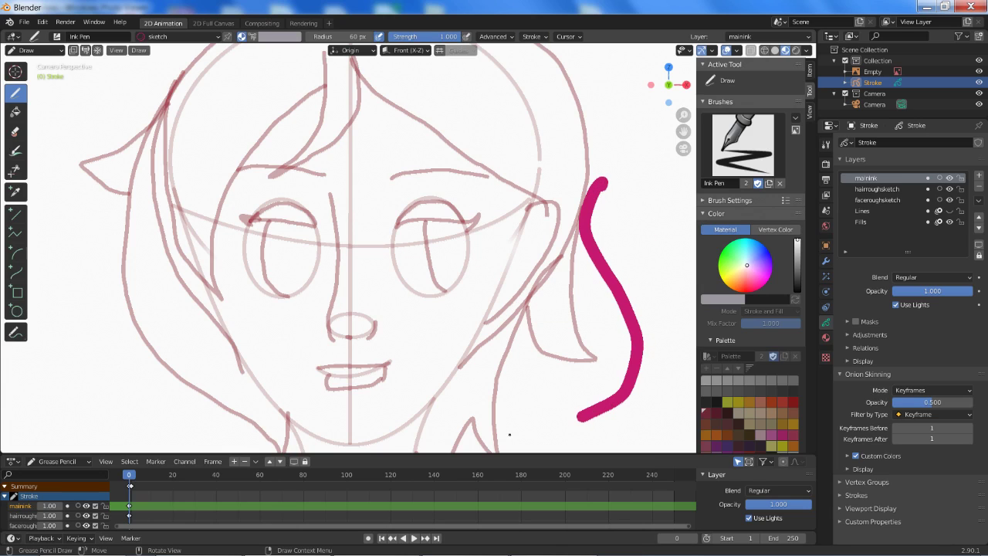
key("ctrl+z")
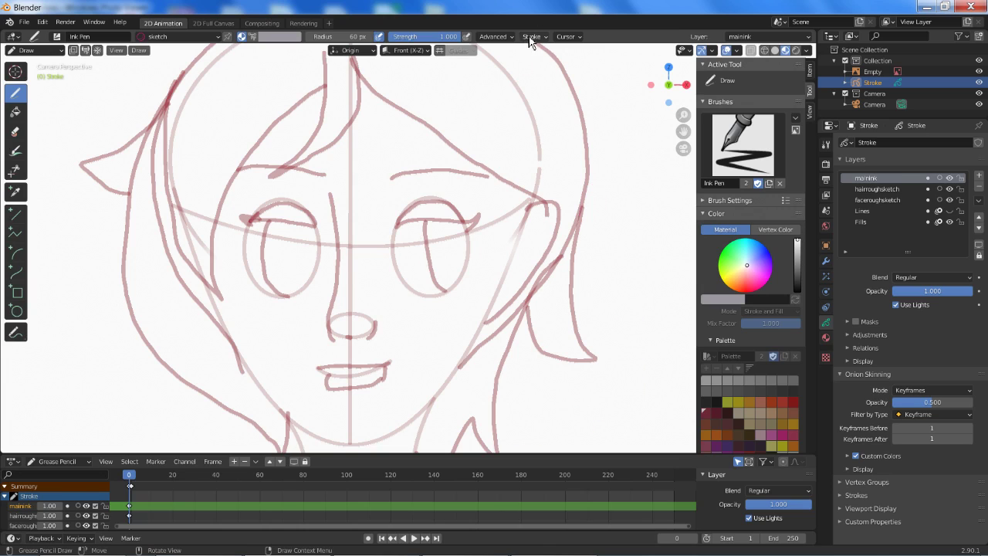
left_click(564, 37)
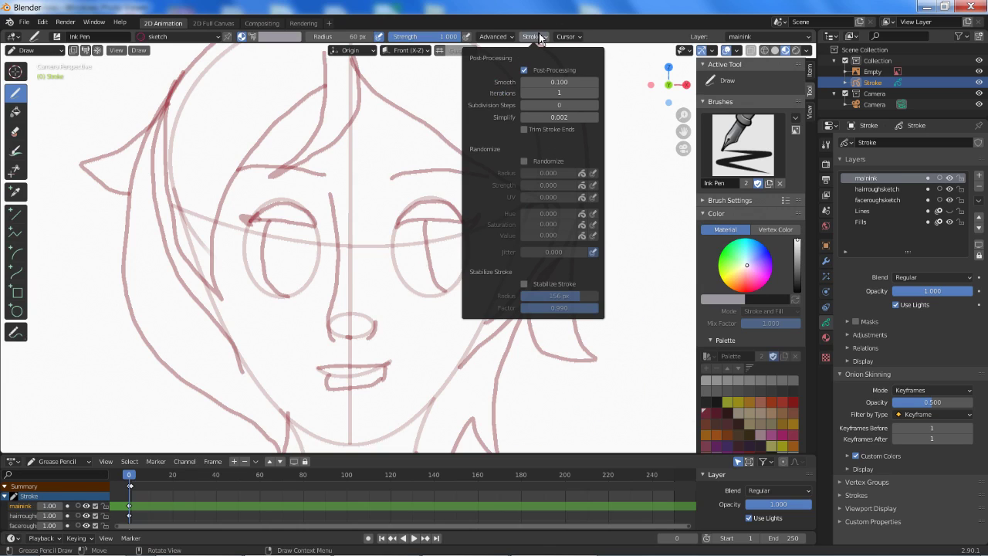
mouse_move(548, 296)
left_mouse_down()
mouse_move(502, 296)
mouse_move(531, 297)
left_mouse_up()
left_click_drag(594, 308, 587, 308)
- Raise the Active Smooth setting to 0.827 and undo the test arc over the right eye
left_click(511, 39)
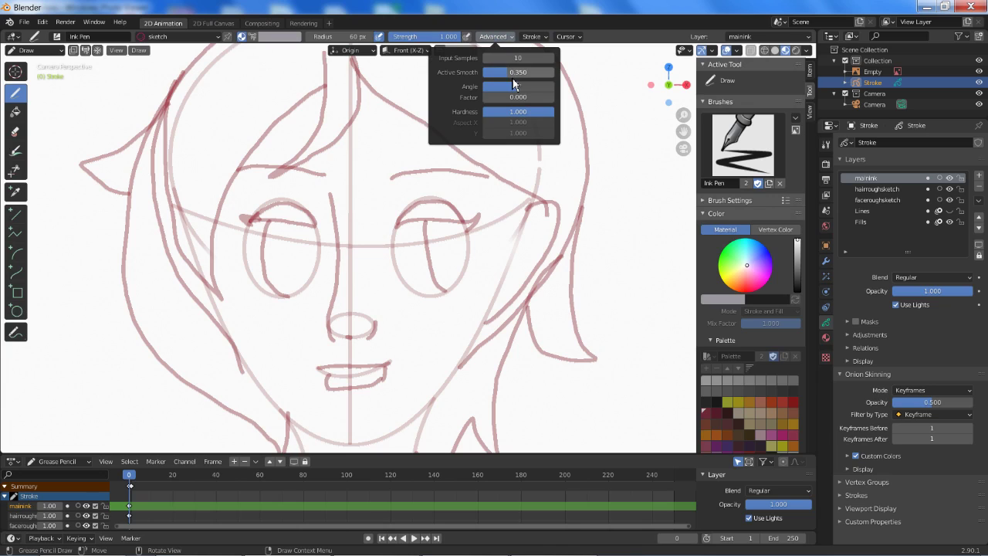
left_click_drag(512, 73, 541, 72)
left_click(541, 58)
left_click(581, 37)
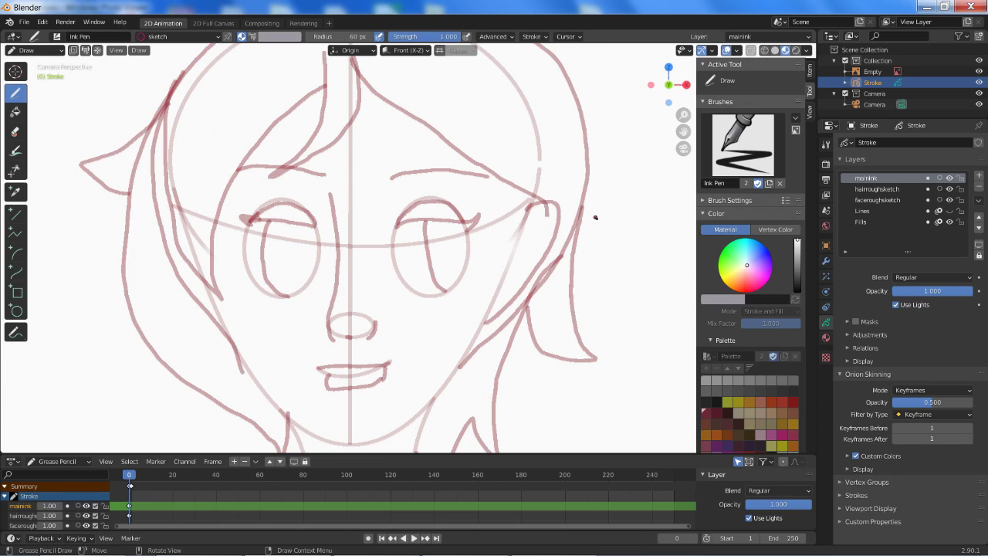
left_click_drag(396, 226, 476, 236)
key("ctrl+z")
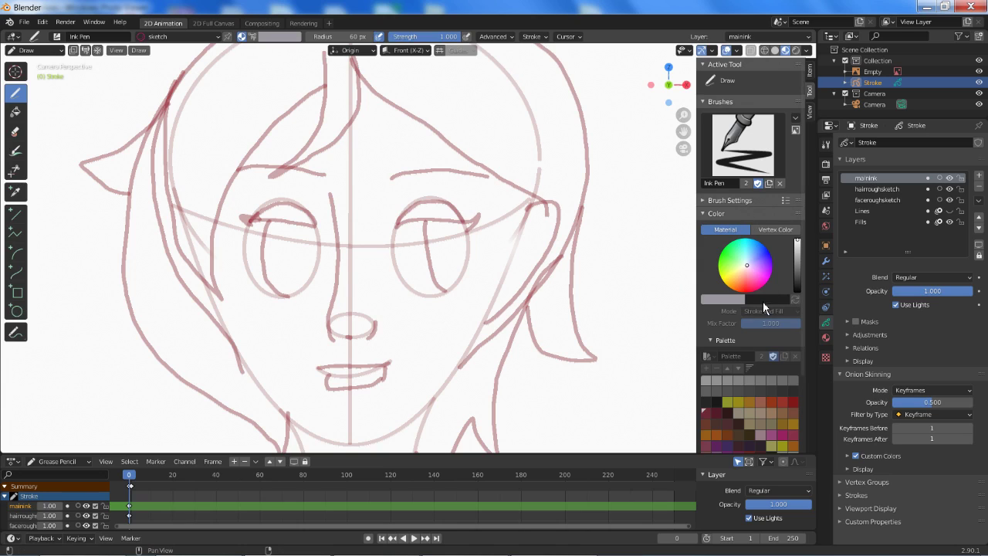
- Switch the Ink Pen to Vertex Color set to black, undoing the test strokes
left_click(773, 230)
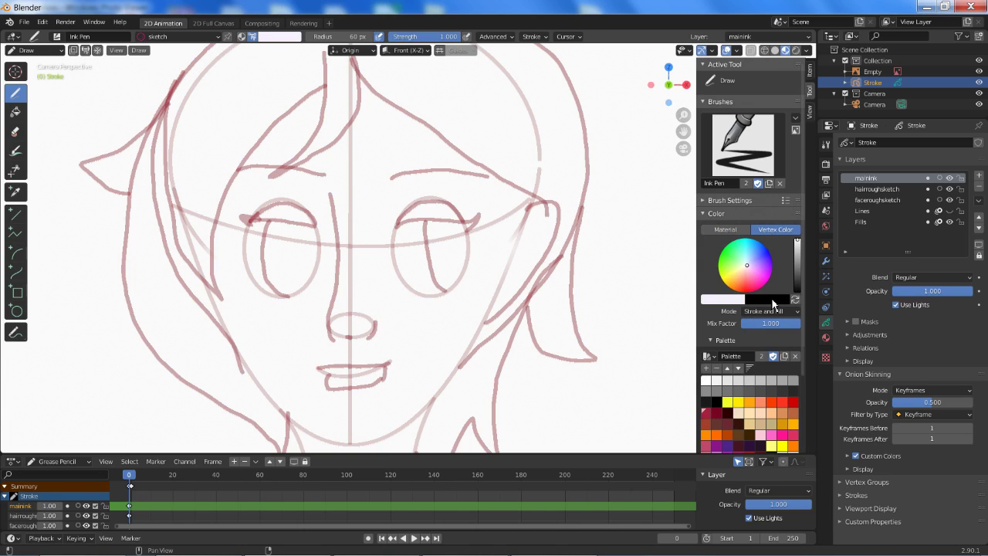
left_click(772, 301)
left_click_drag(598, 228, 630, 344)
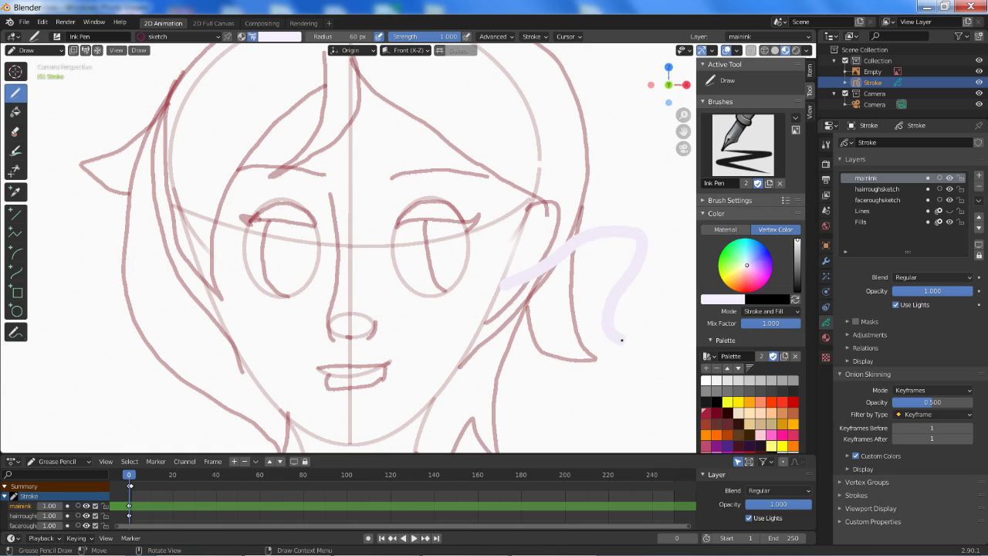
key("ctrl+z")
left_click_drag(749, 272, 801, 299)
left_click(452, 240)
left_click_drag(452, 240, 552, 324)
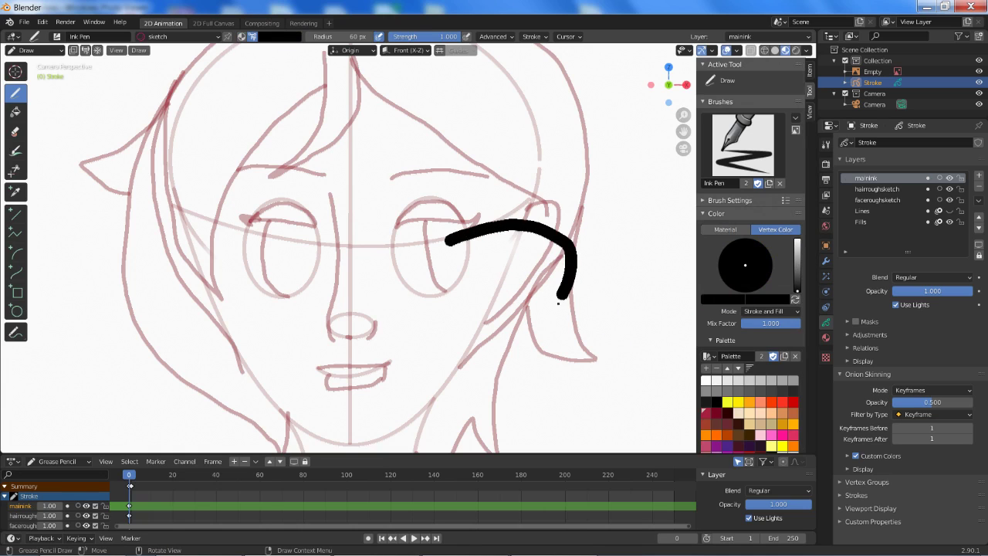
key("ctrl+z")
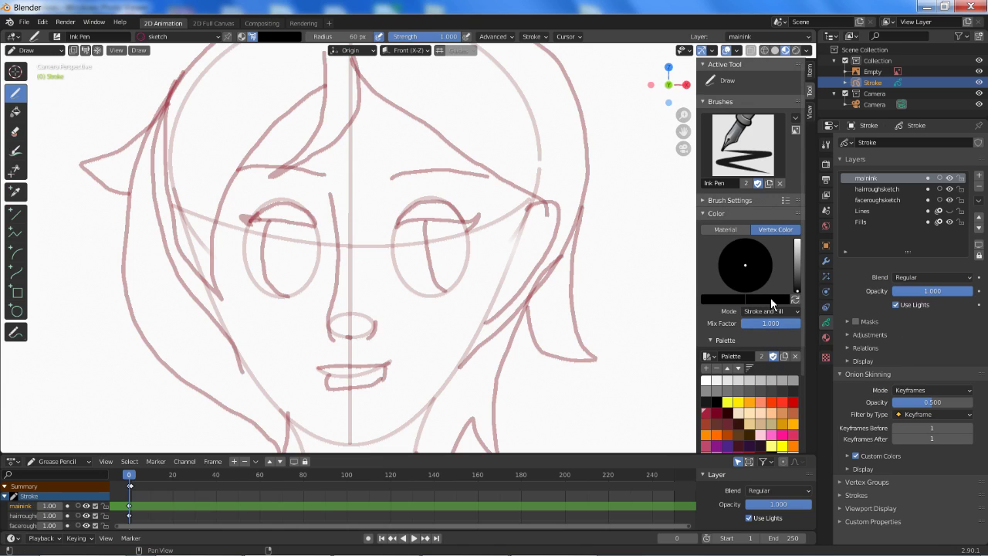
- Expand the sidebar's Brush Settings to show the brush radius and strength
scroll(771, 302, "down", 1)
left_click(708, 177)
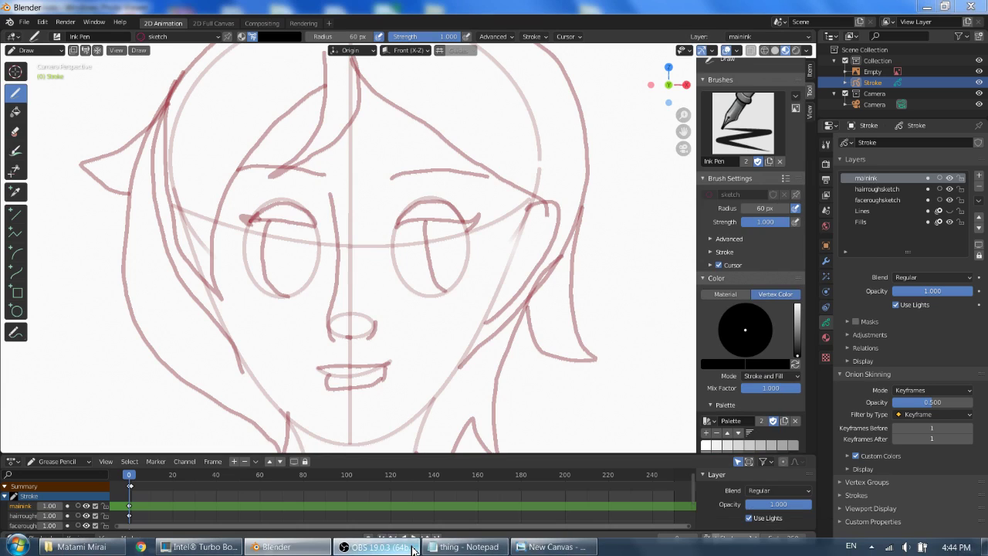
left_click(379, 550)
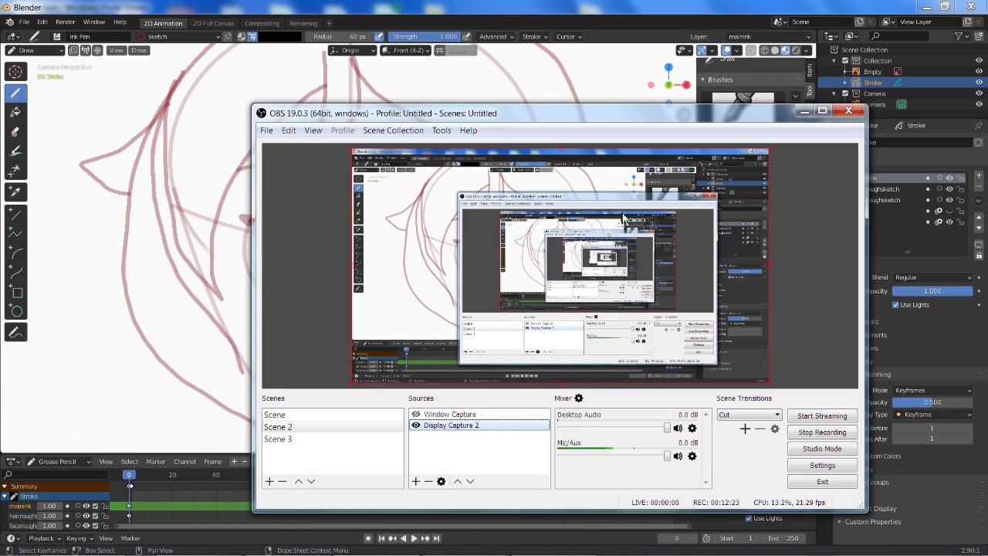
left_click(618, 19)
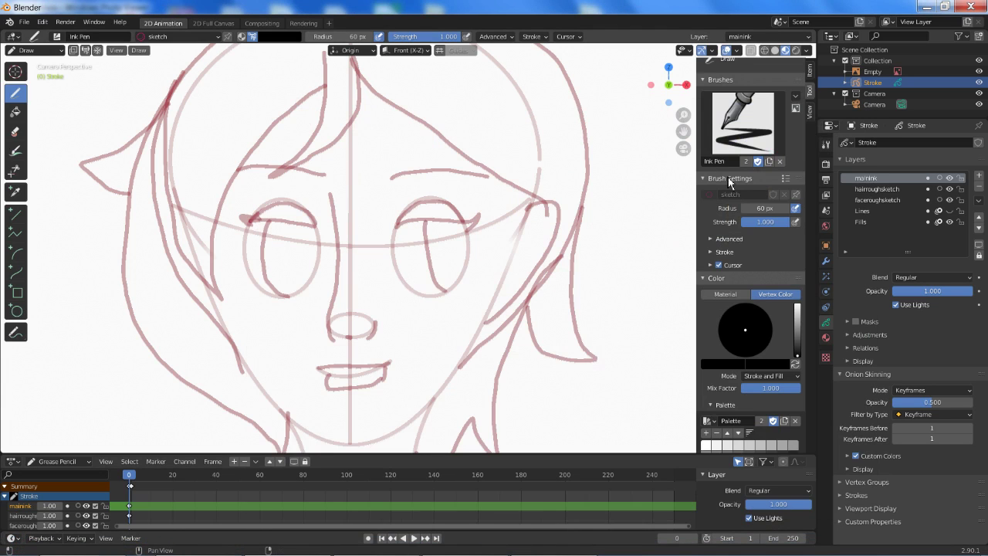
- Set the Ink Pen radius to 31 px and ink thick upper eyelids over the eyes
mouse_move(765, 208)
left_mouse_down()
mouse_move(803, 208)
mouse_move(737, 207)
left_mouse_up()
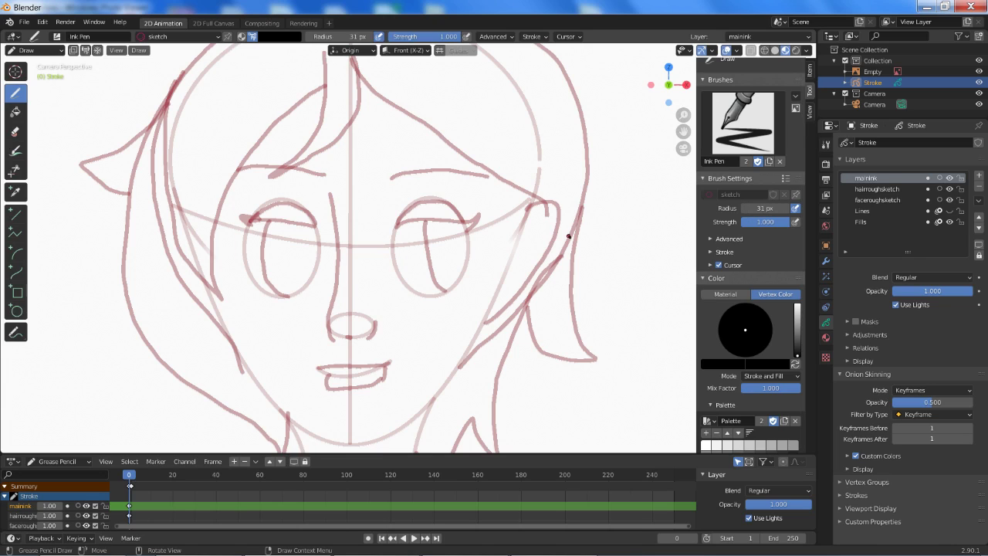
mouse_move(395, 224)
left_mouse_down()
mouse_move(455, 205)
mouse_move(470, 223)
mouse_move(486, 215)
mouse_move(479, 226)
mouse_move(420, 220)
mouse_move(391, 231)
left_mouse_up()
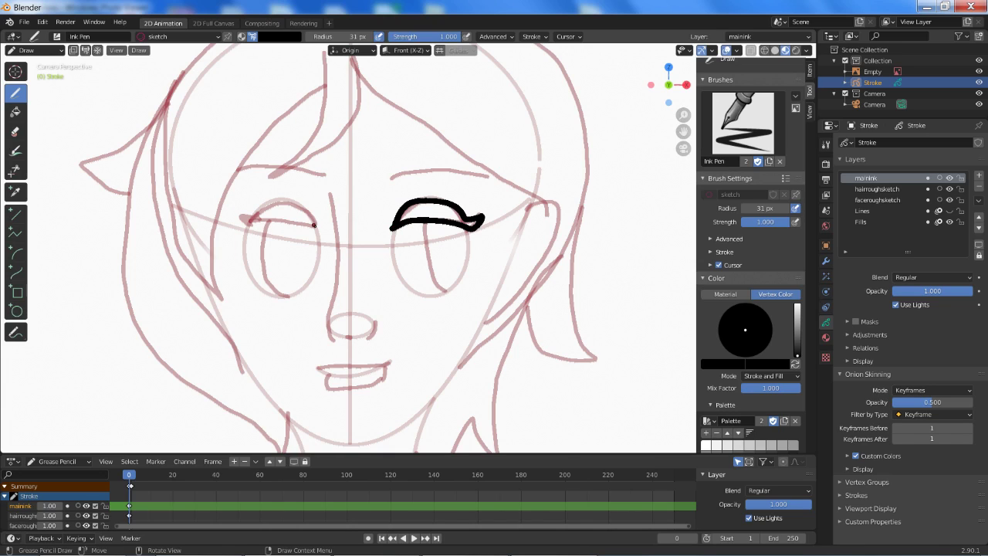
mouse_move(313, 225)
left_mouse_down()
mouse_move(296, 203)
mouse_move(278, 200)
mouse_move(240, 214)
mouse_move(315, 226)
left_mouse_up()
key("ctrl+z")
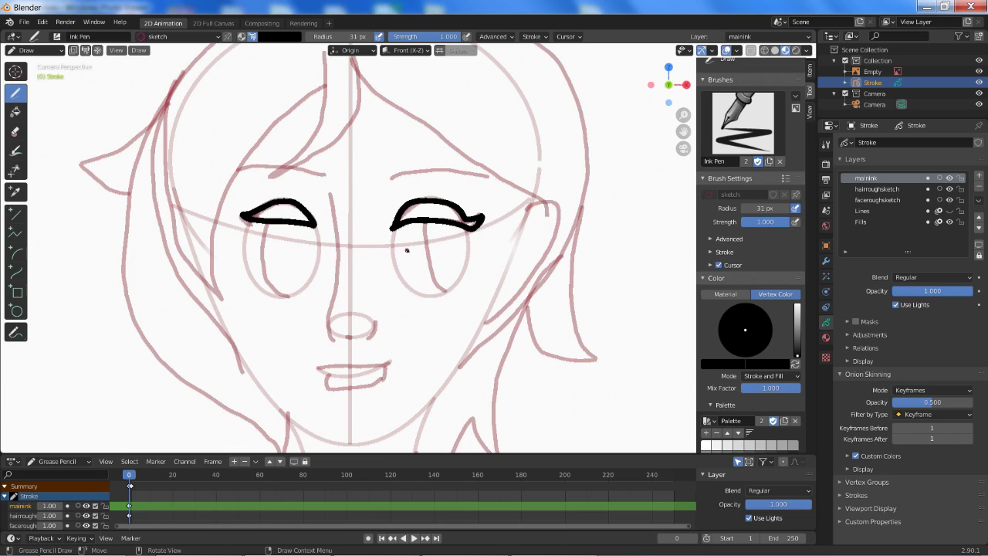
- Ink the long nose line down the face, removing the extra nose-tip dot
mouse_move(329, 192)
left_mouse_down()
mouse_move(340, 251)
mouse_move(330, 335)
mouse_move(379, 323)
mouse_move(374, 315)
left_mouse_up()
left_click(351, 339)
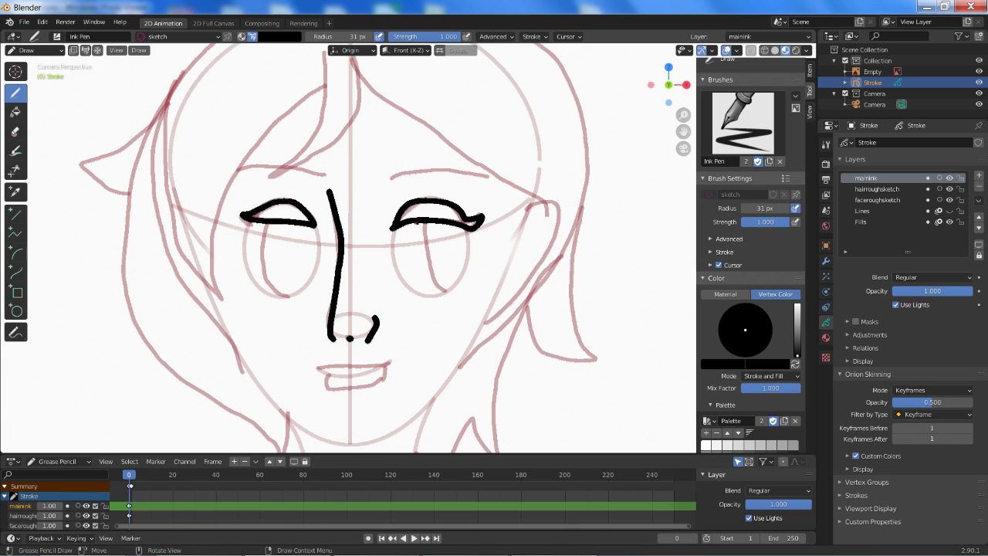
key("ctrl+z")
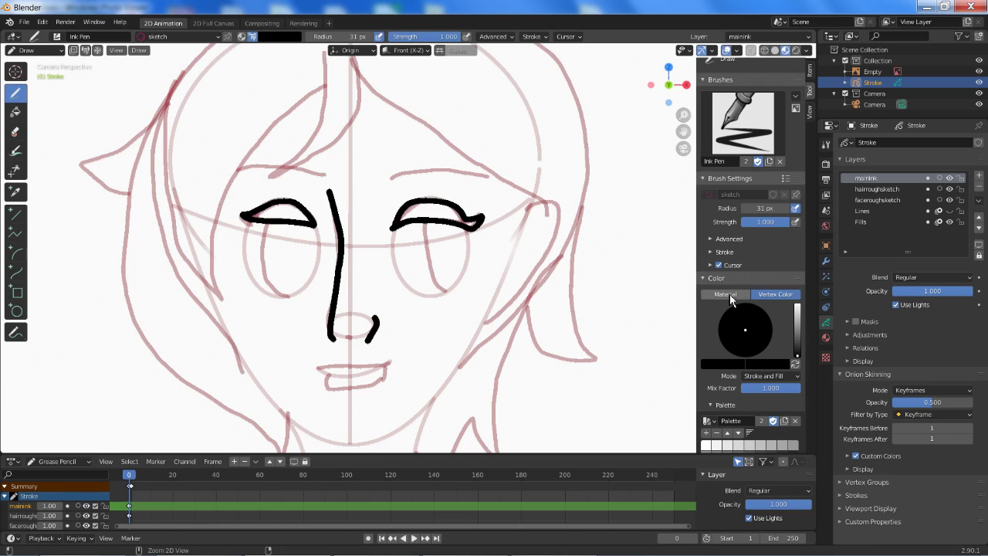
- Ink the nose tip and smiling mouth at 19 px, then begin an ellipse over the right eye
key("ctrl+z")
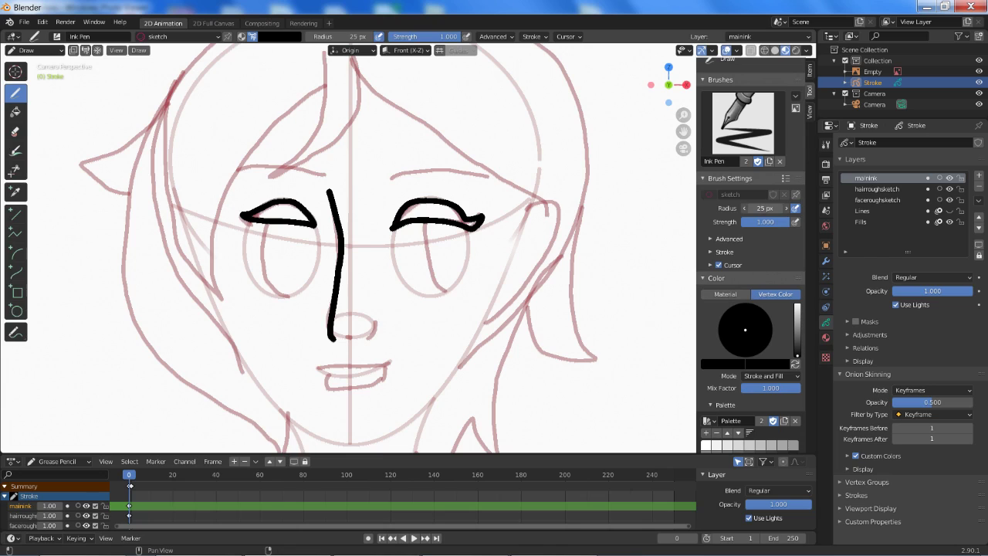
scroll(765, 208, "down", 3, "ctrl")
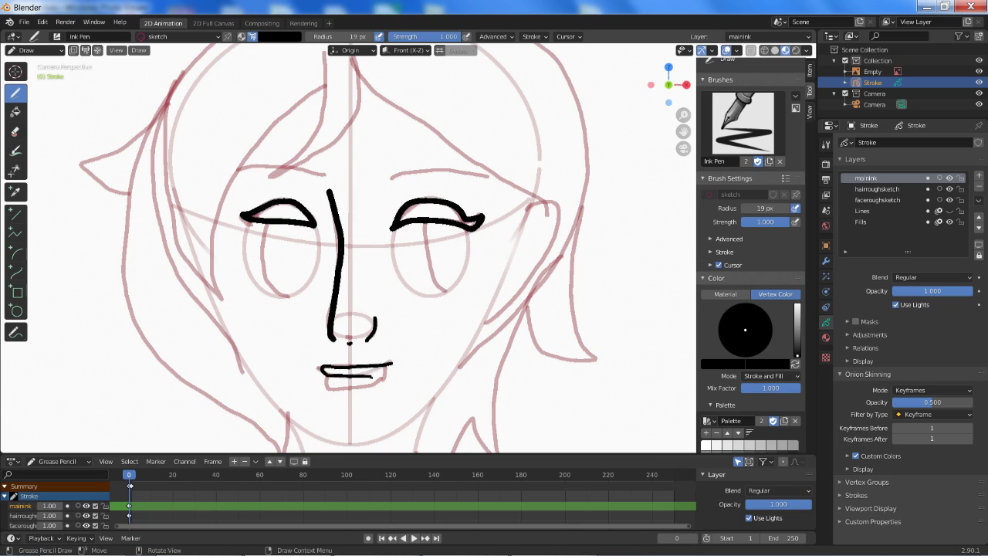
key("ctrl+z")
key("ctrl+z")
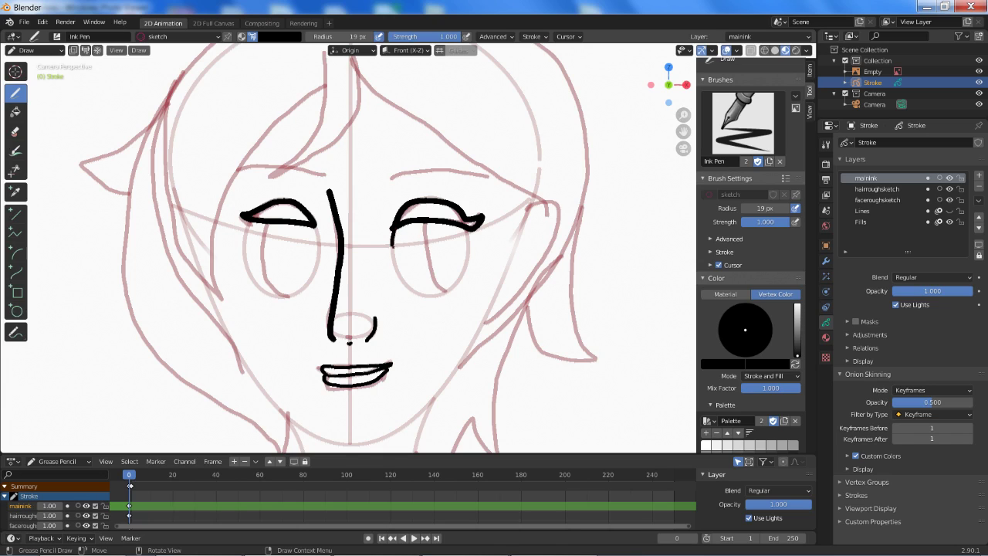
key("ctrl+z")
key("ctrl+z")
key("ctrl+z")
left_click(15, 309)
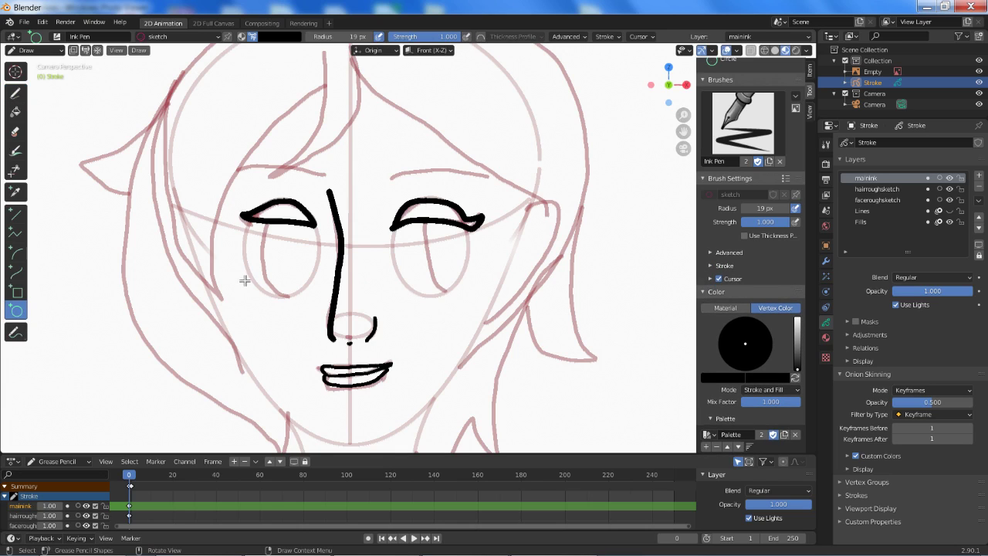
left_click_drag(403, 207, 468, 288)
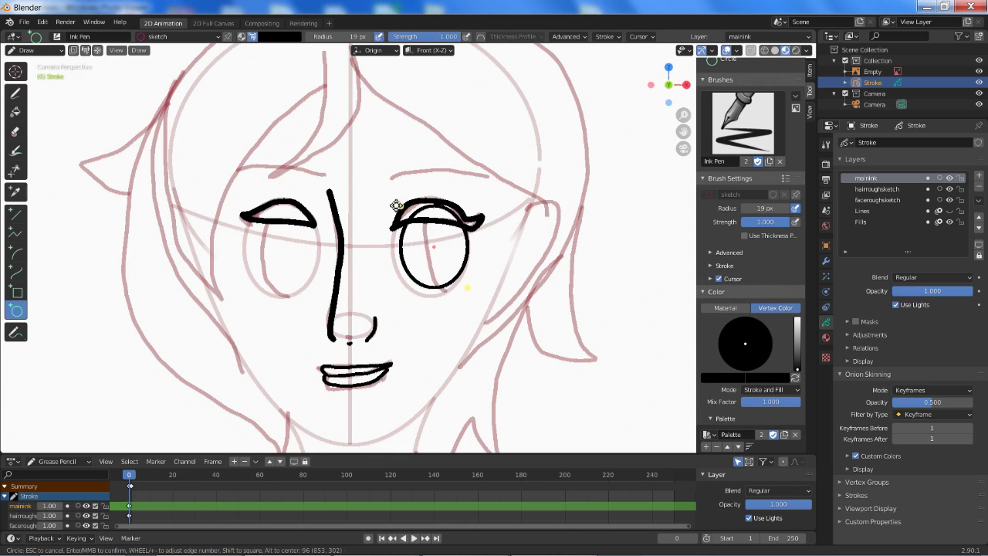
- Shape and confirm large black ellipse outlines over the right eye, then the left eye
left_click_drag(400, 207, 391, 201)
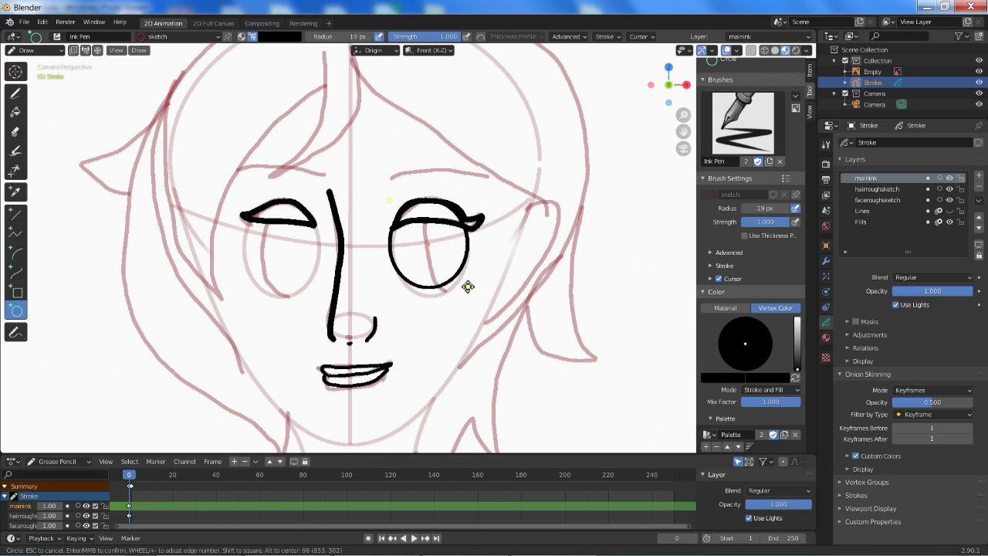
left_click_drag(467, 287, 469, 297)
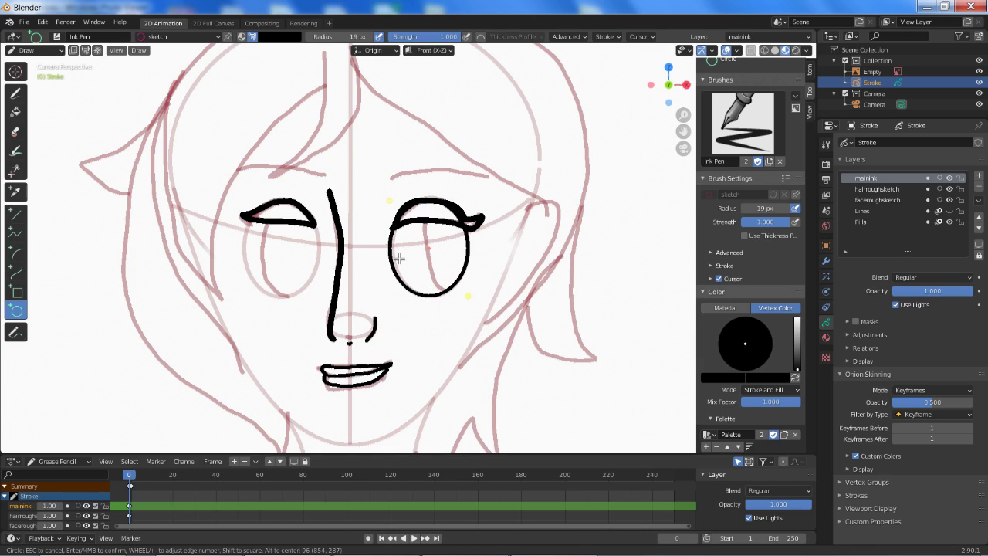
key("Return")
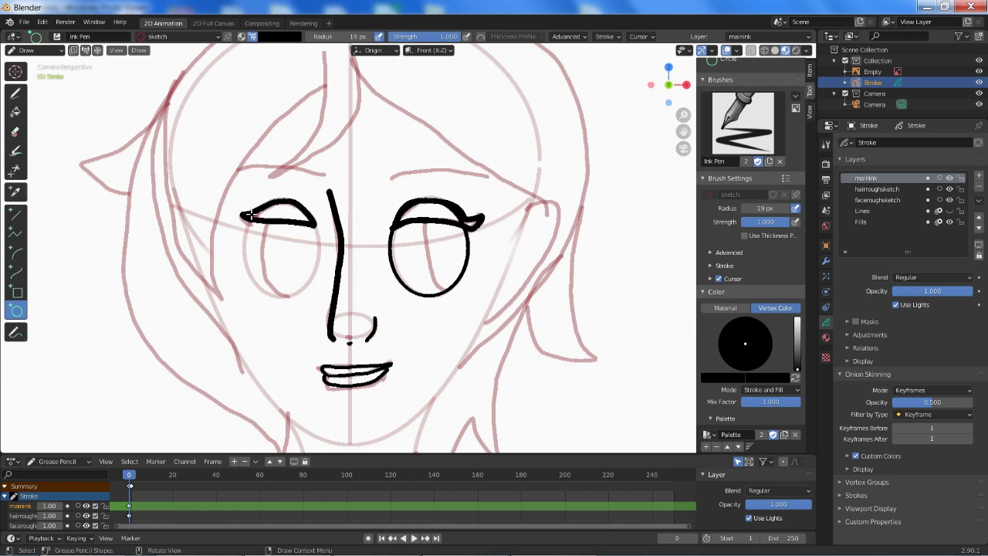
left_click_drag(250, 215, 319, 295)
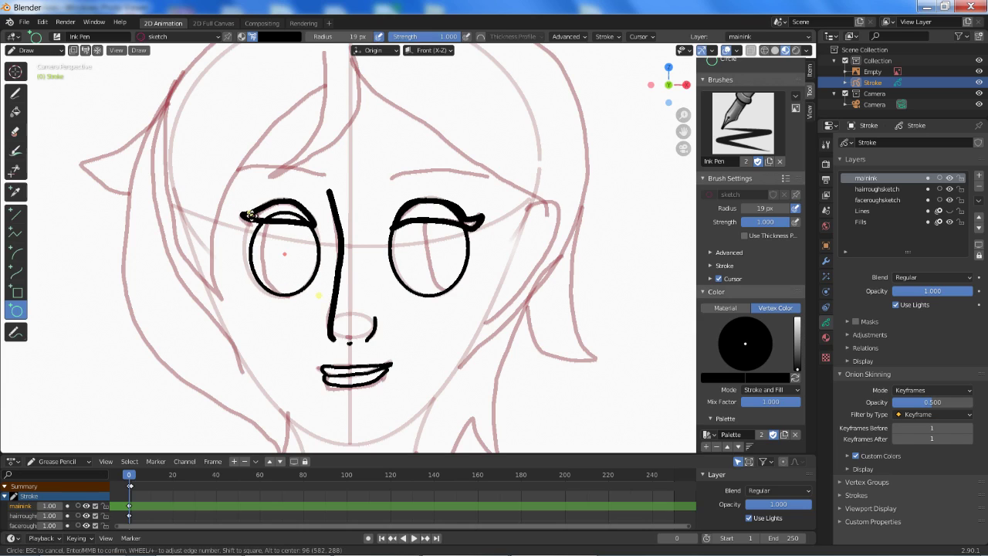
left_click_drag(255, 213, 246, 203)
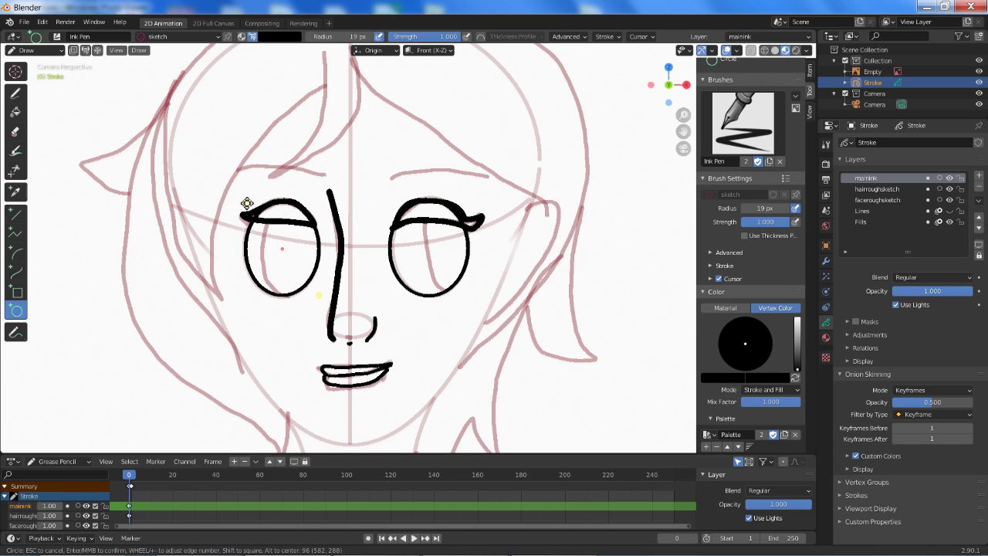
key("Return")
- Draw and bend a curved iris arc inside the right eye, then inside the left eye
left_click(19, 253)
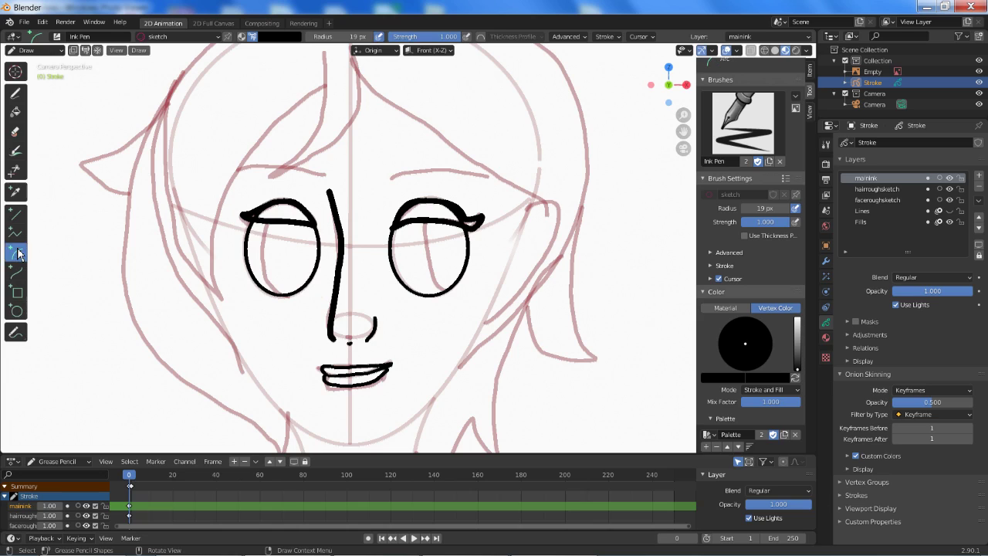
left_click_drag(424, 221, 444, 292)
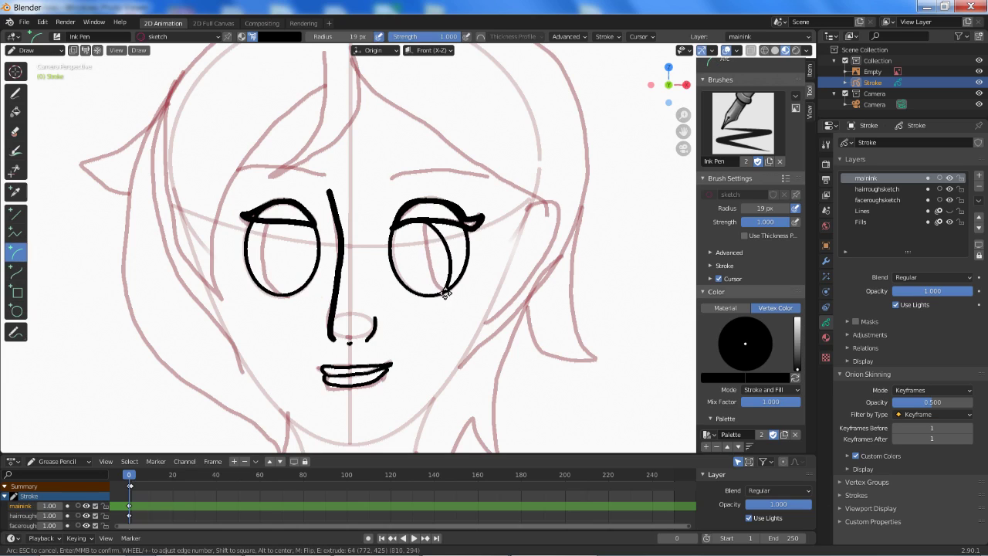
mouse_move(434, 256)
left_mouse_down()
mouse_move(460, 245)
mouse_move(402, 272)
left_mouse_up()
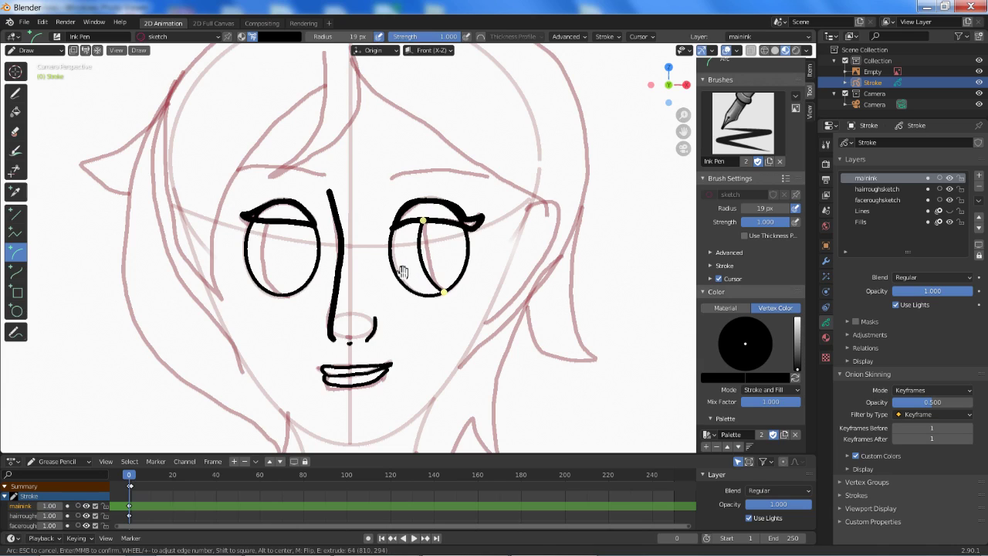
key("Return")
left_click_drag(270, 222, 300, 291)
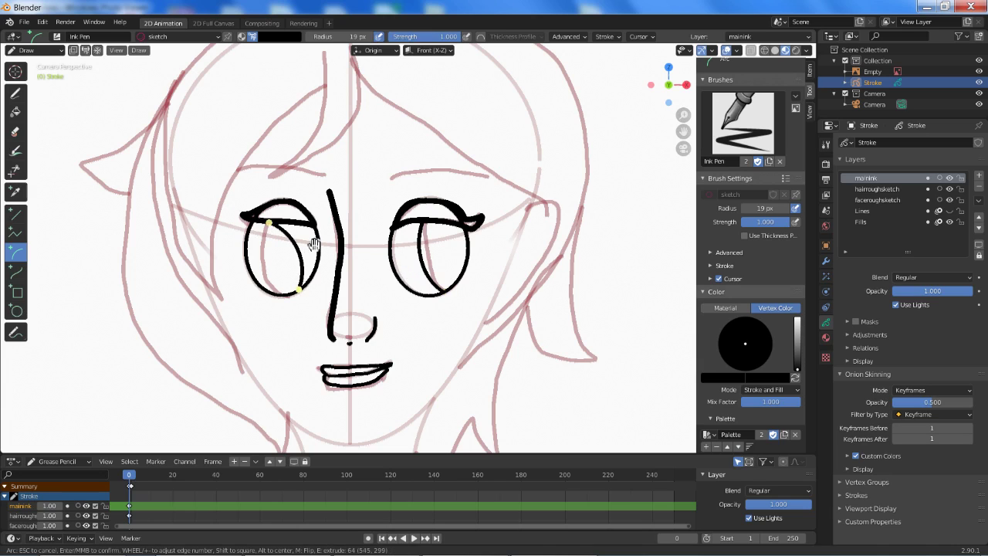
mouse_move(307, 245)
left_mouse_down()
mouse_move(252, 301)
mouse_move(262, 290)
left_mouse_up()
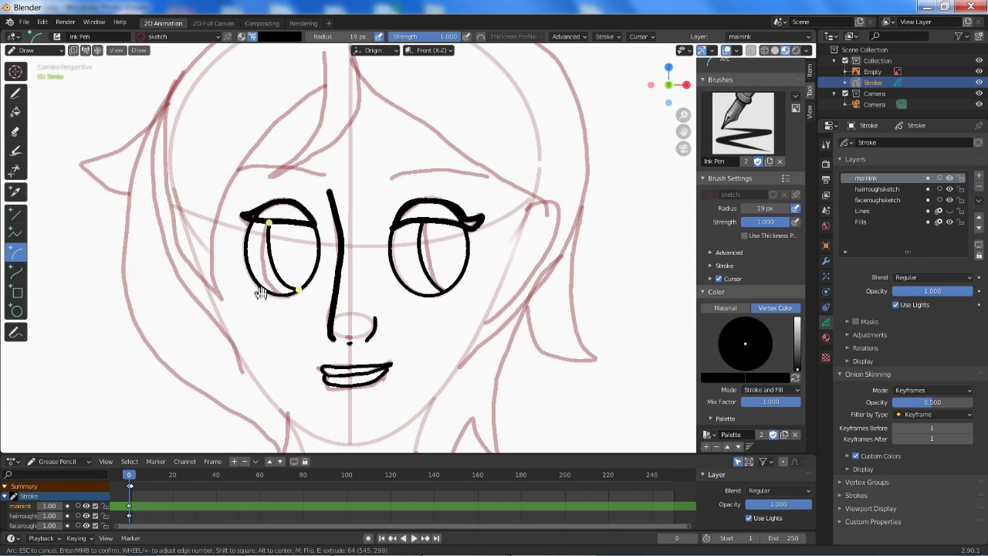
left_click_drag(269, 222, 274, 223)
key("Return")
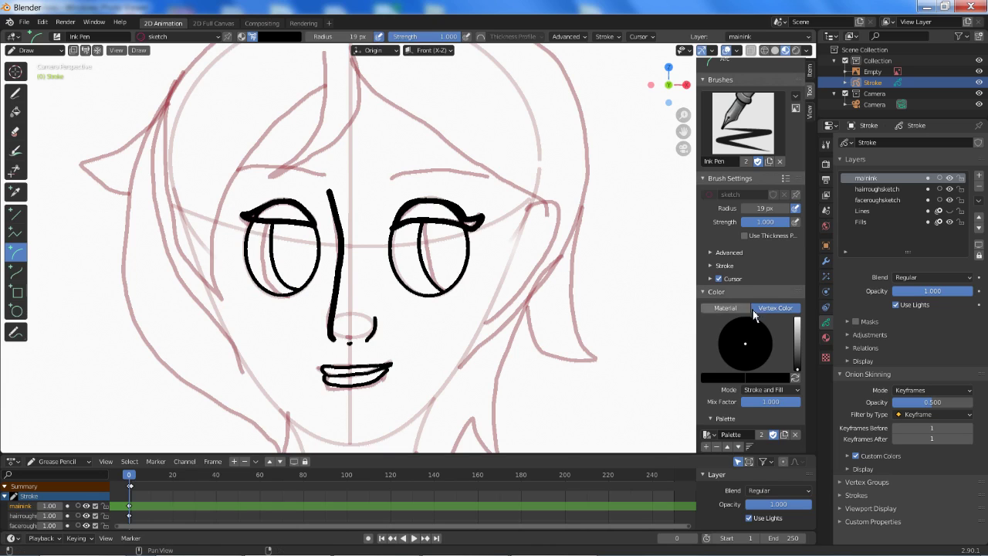
- Set the vertex colour to white and trial small circles in the eyes, cancelling both
left_click_drag(799, 369, 798, 317)
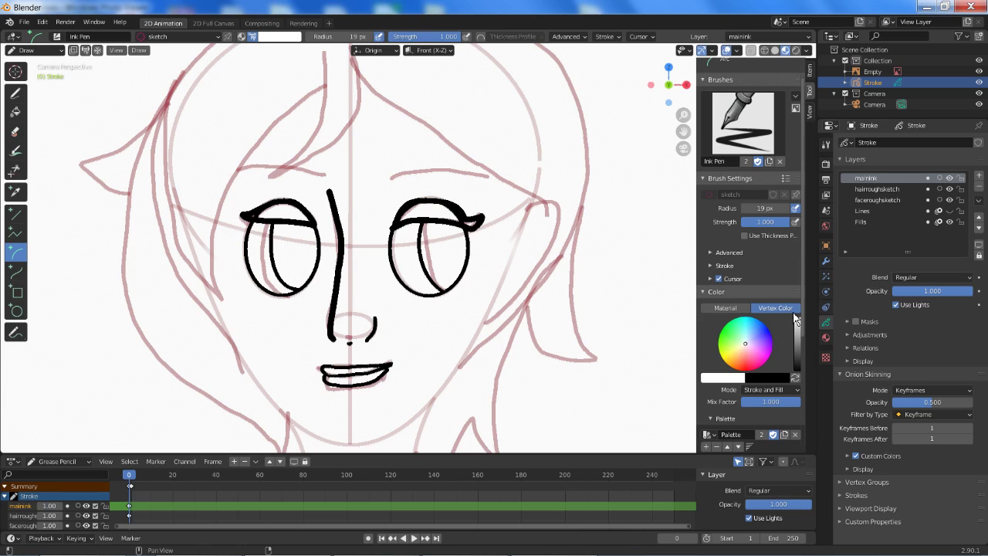
left_click(15, 310)
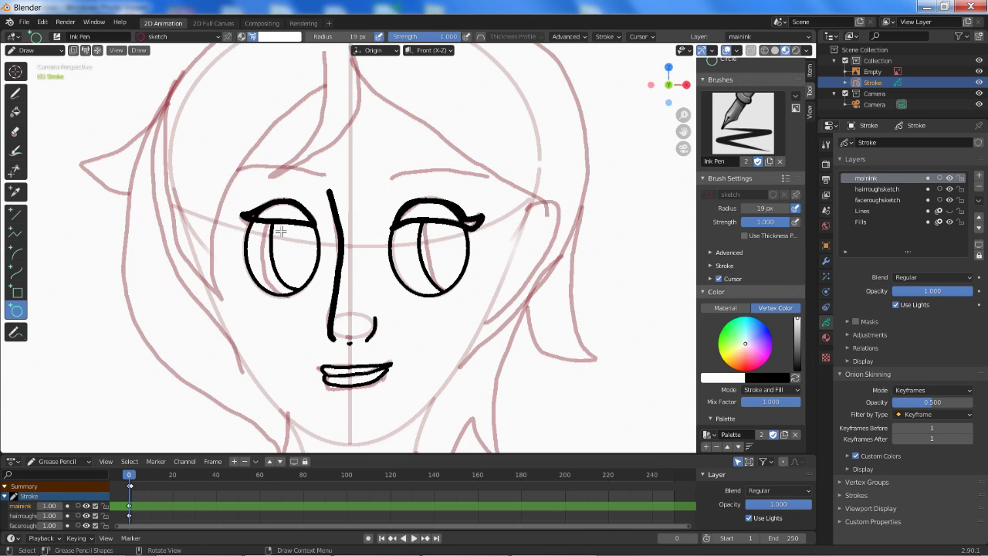
left_click_drag(448, 233, 460, 250)
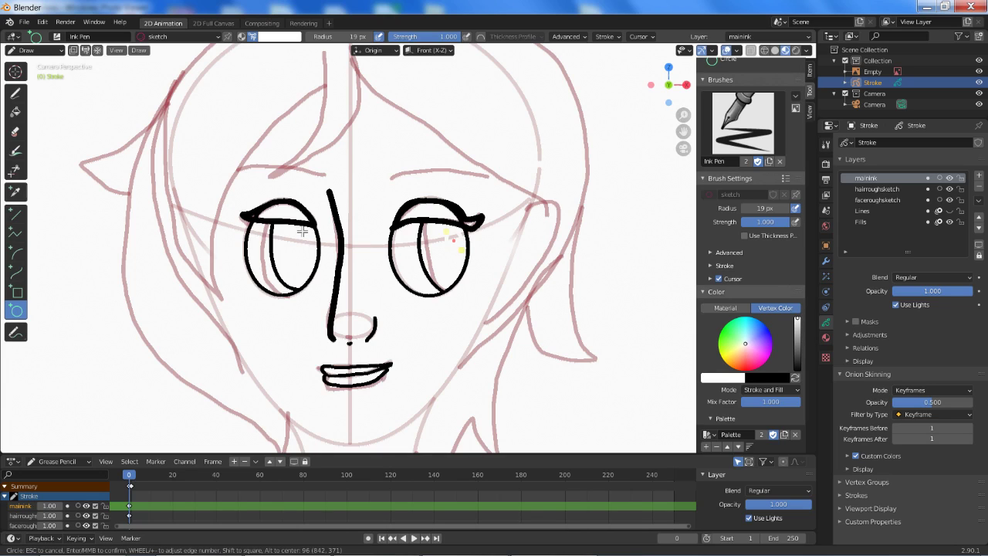
key("Escape")
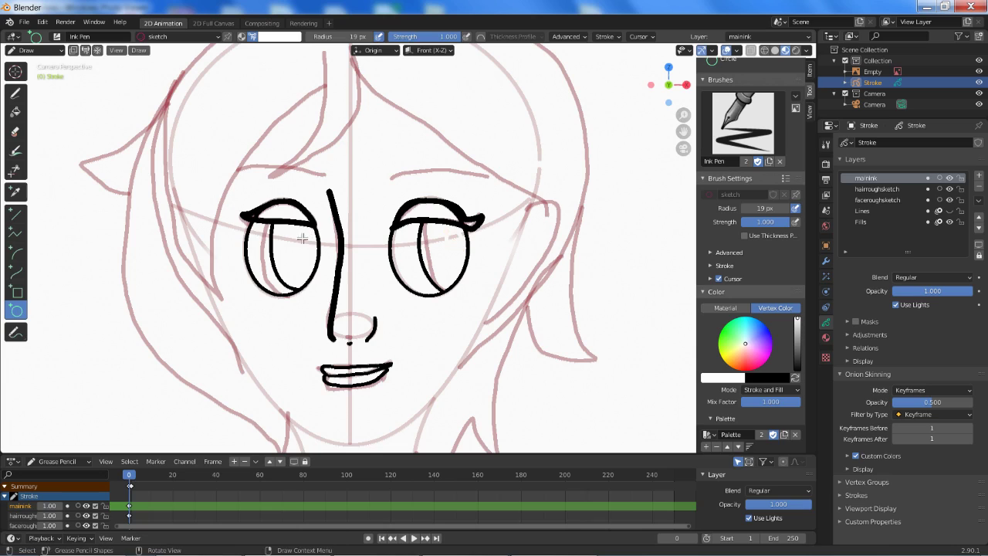
left_click_drag(297, 234, 298, 277)
key("Escape")
- Return to the Arc tool for the next strokes
scroll(556, 276, "down", 1)
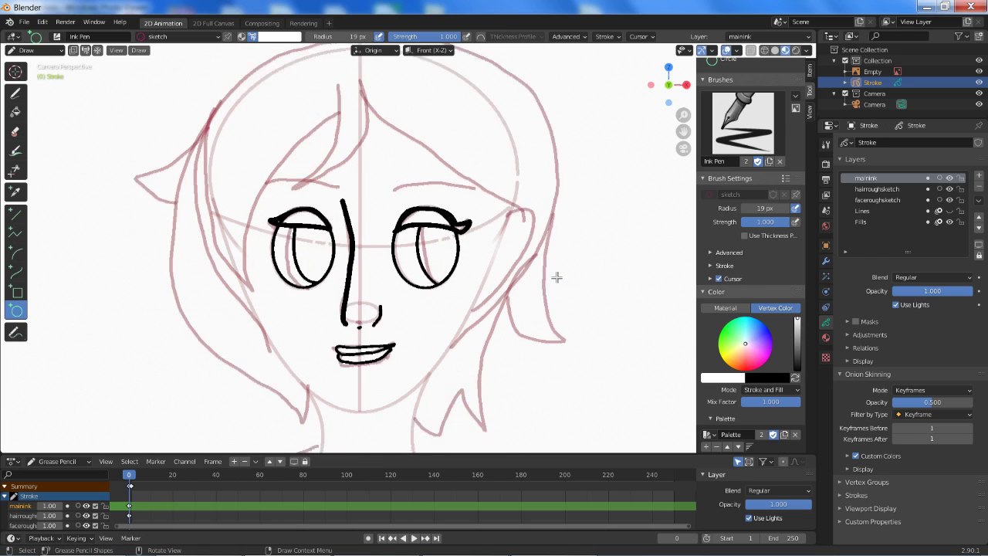
scroll(556, 276, "up", 1)
scroll(531, 267, "up", 1)
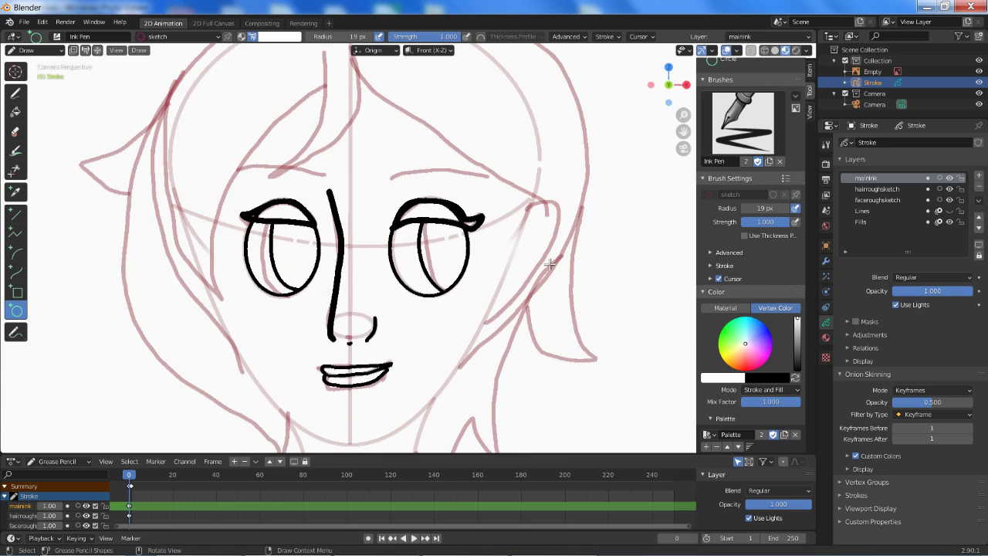
scroll(550, 267, "down", 1)
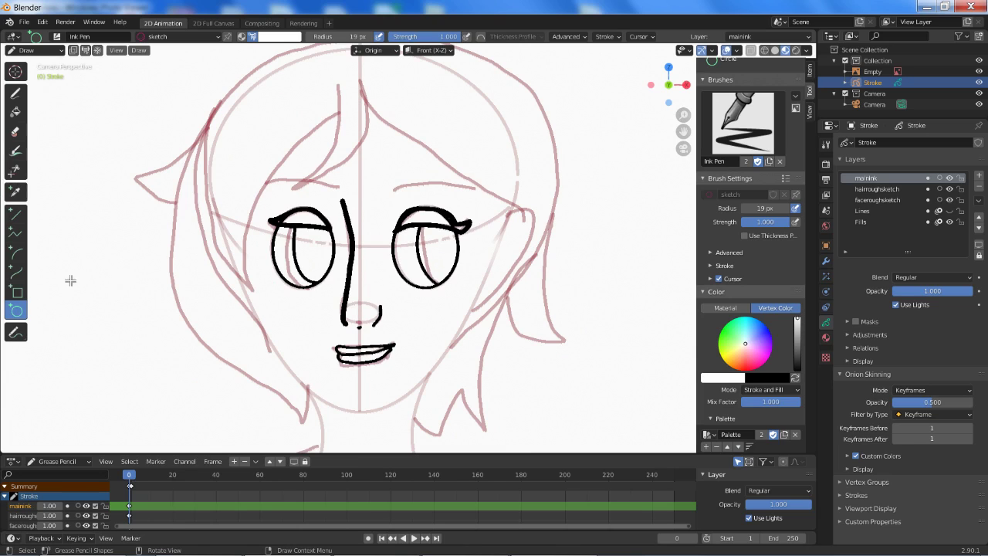
left_click(20, 259)
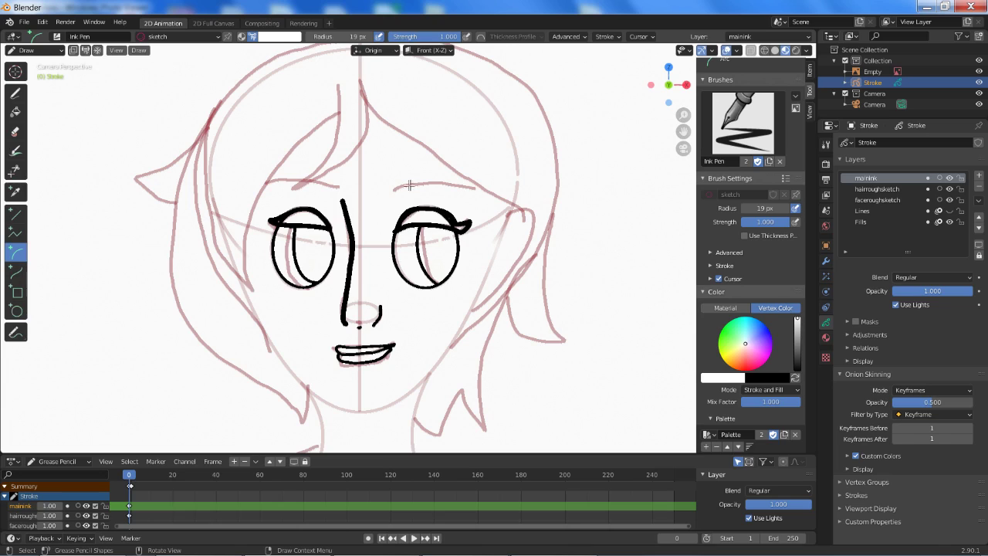
- Reset the ink to black and draw arched eyebrows above both eyes with the Curve tool
left_click(15, 270)
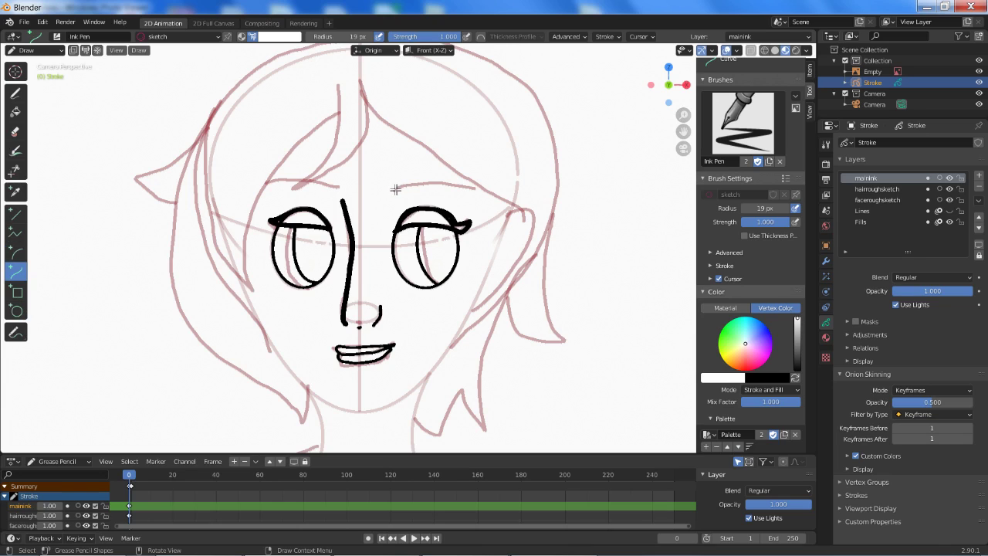
left_click_drag(395, 189, 474, 189)
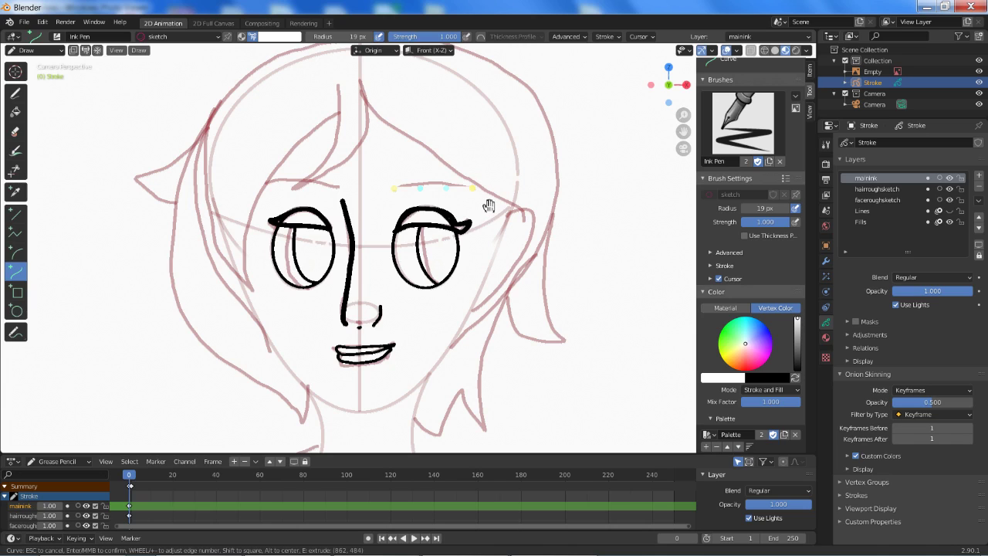
key("Escape")
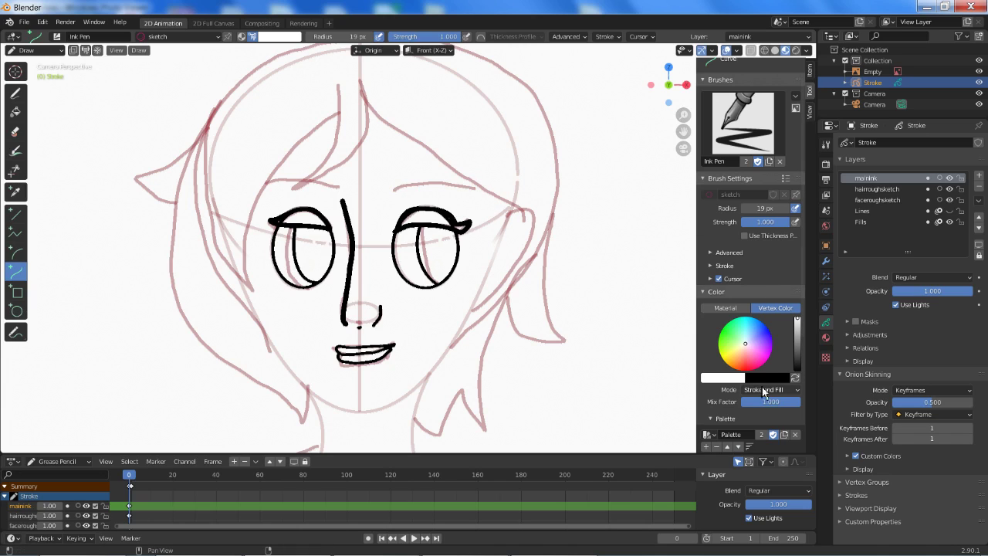
left_click_drag(798, 320, 798, 371)
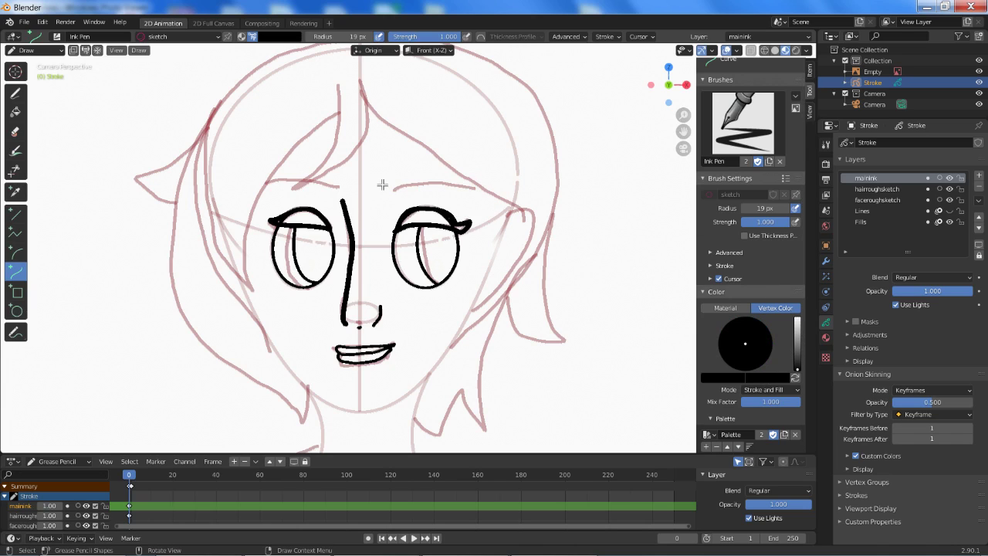
mouse_move(392, 190)
left_mouse_down()
mouse_move(472, 190)
mouse_move(422, 185)
left_mouse_up()
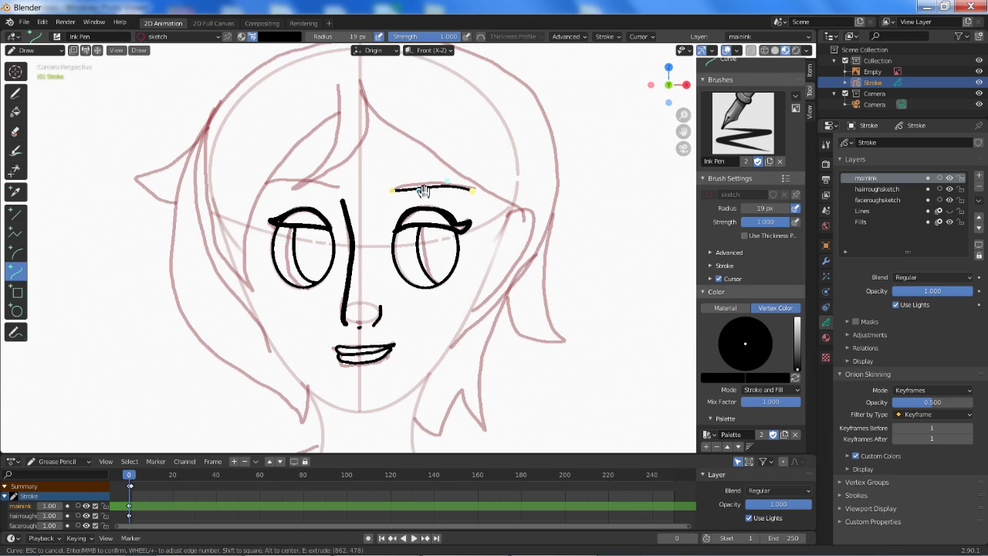
key("Return")
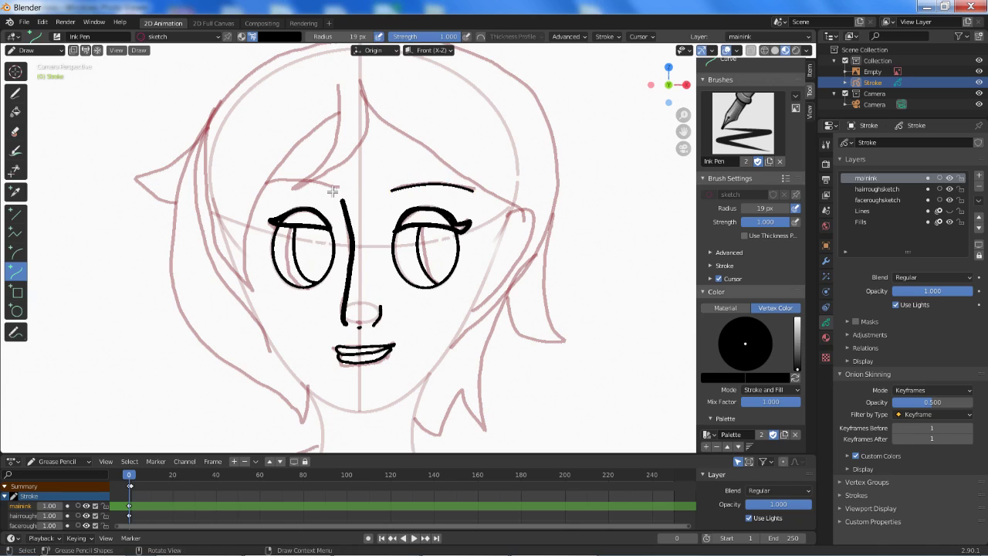
mouse_move(336, 187)
left_mouse_down()
mouse_move(266, 182)
mouse_move(315, 181)
mouse_move(289, 181)
left_mouse_up()
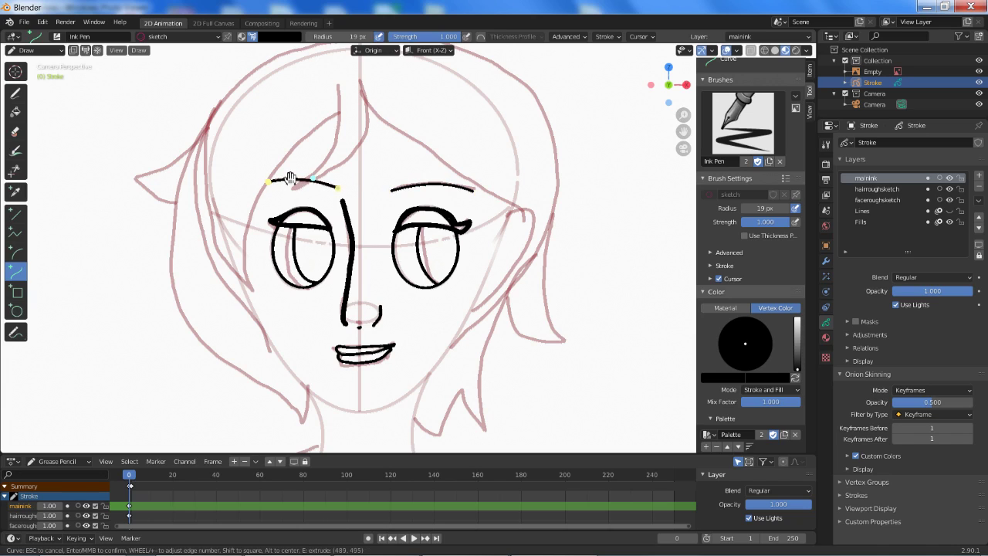
key("Return")
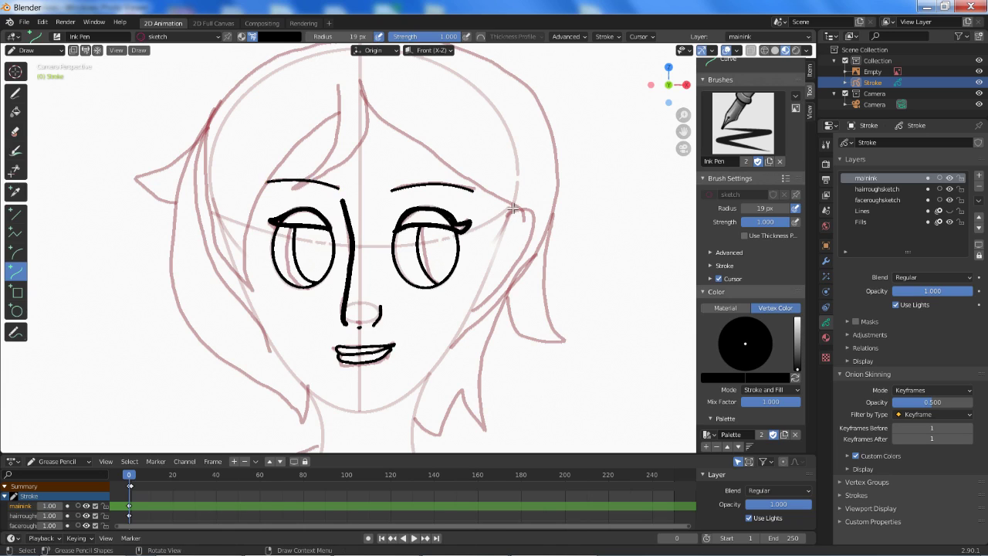
- Draw bowed jawline curves from the right temple and left cheek down to the chin
left_click_drag(513, 203, 360, 412)
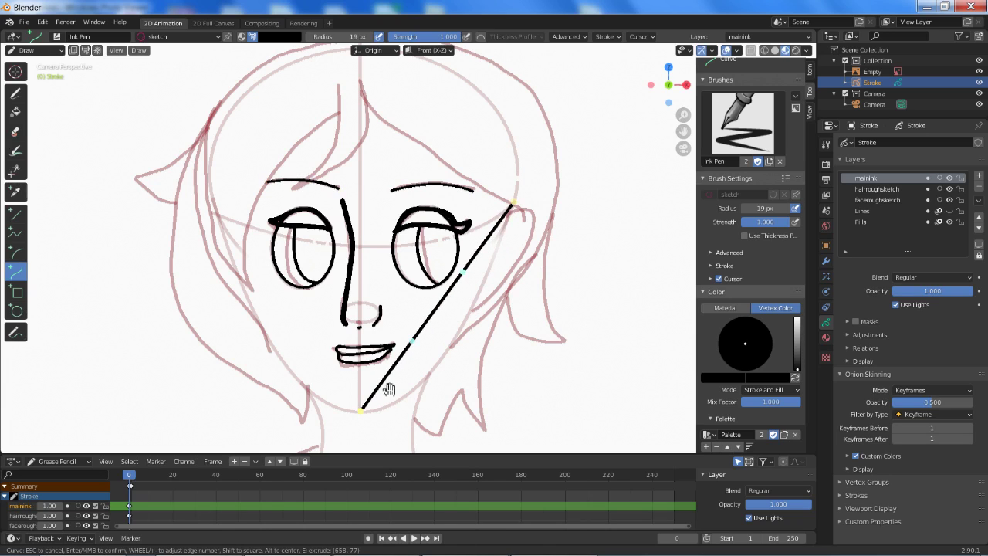
left_click_drag(478, 270, 484, 320)
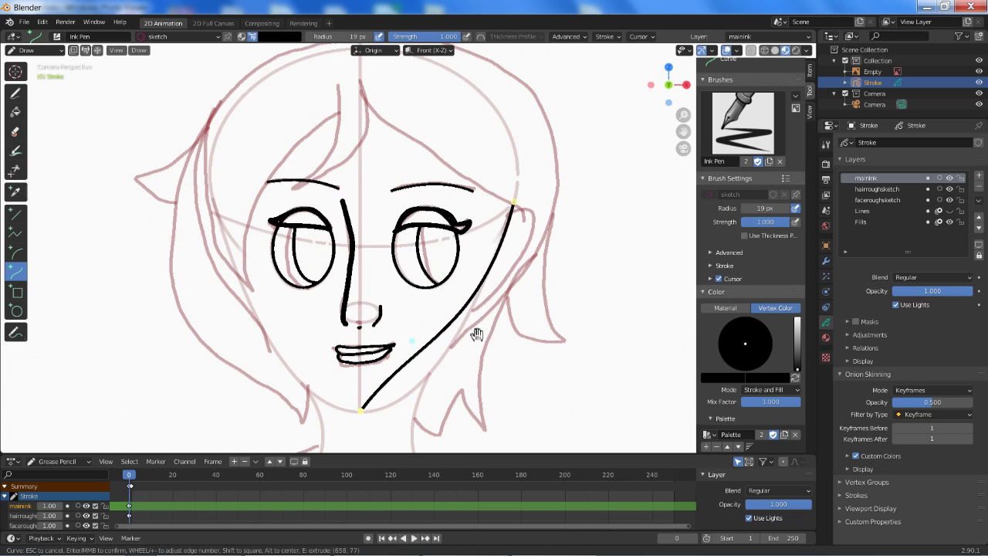
left_click_drag(413, 342, 416, 416)
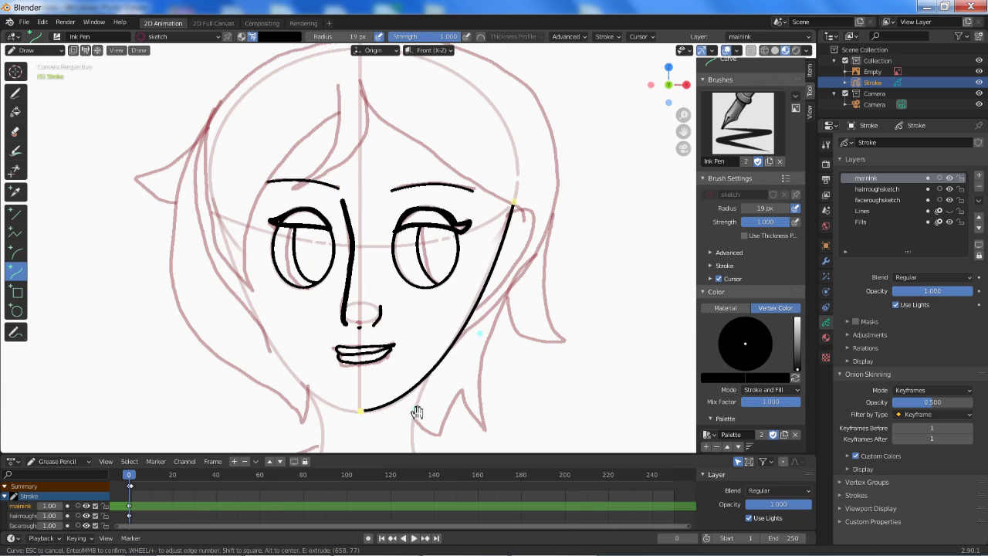
key("Return")
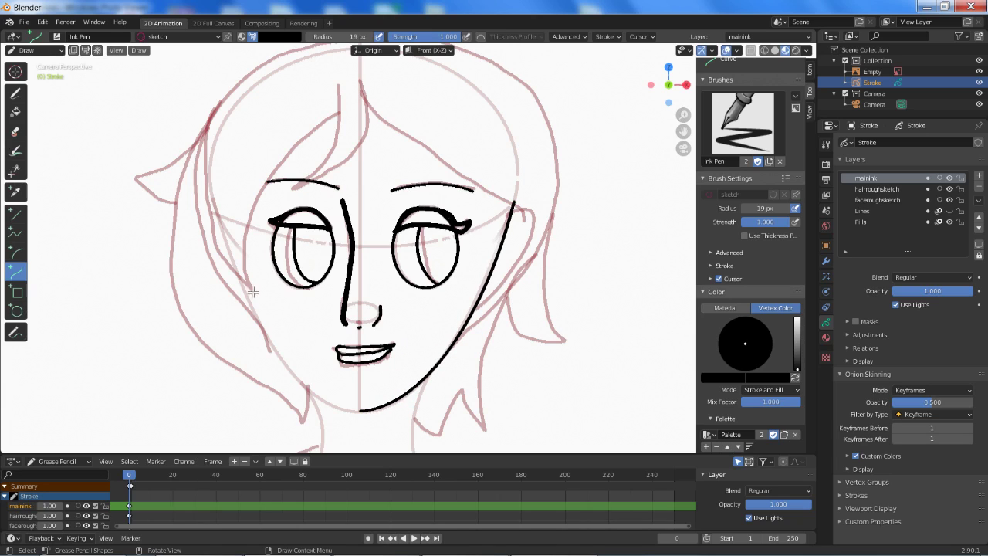
left_click_drag(245, 286, 360, 410)
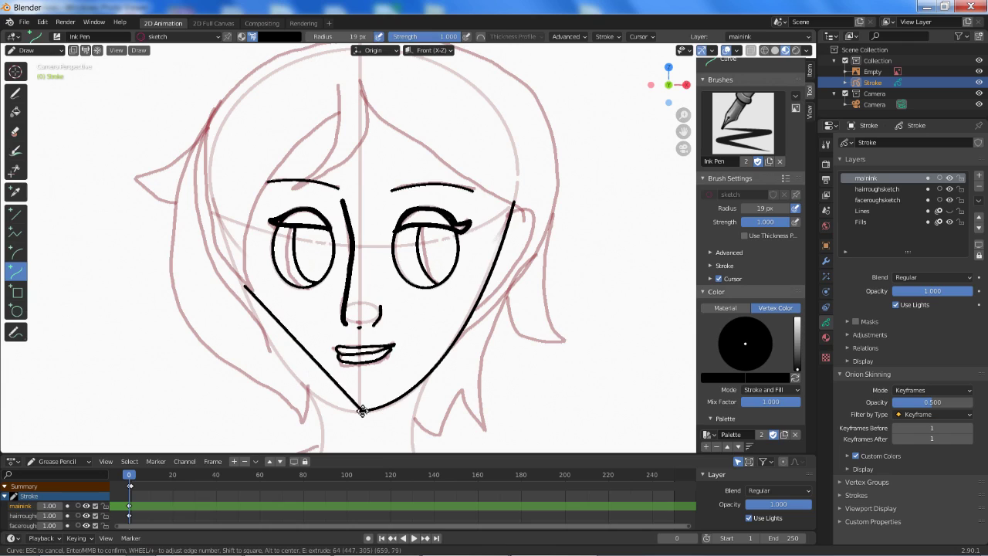
left_click_drag(294, 342, 265, 359)
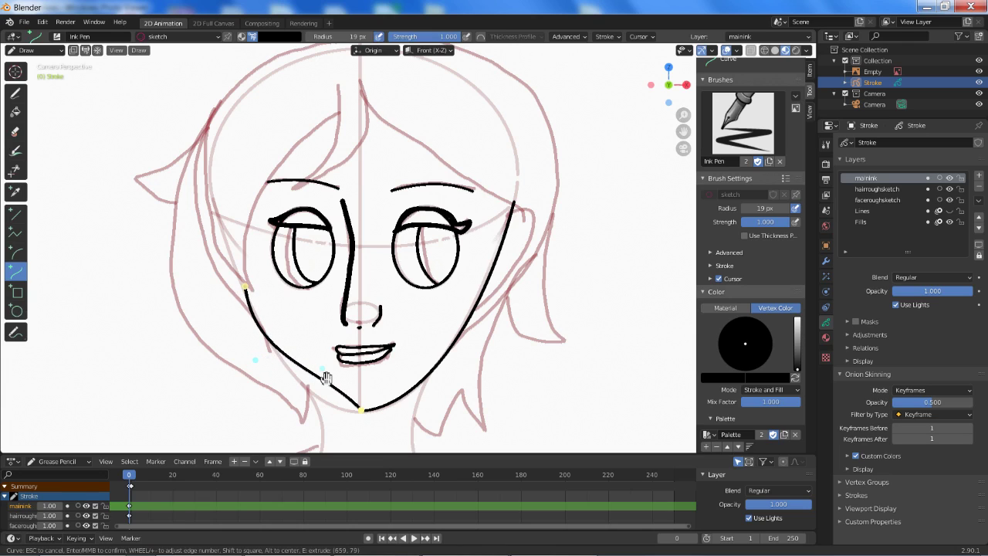
left_click_drag(321, 381, 324, 408)
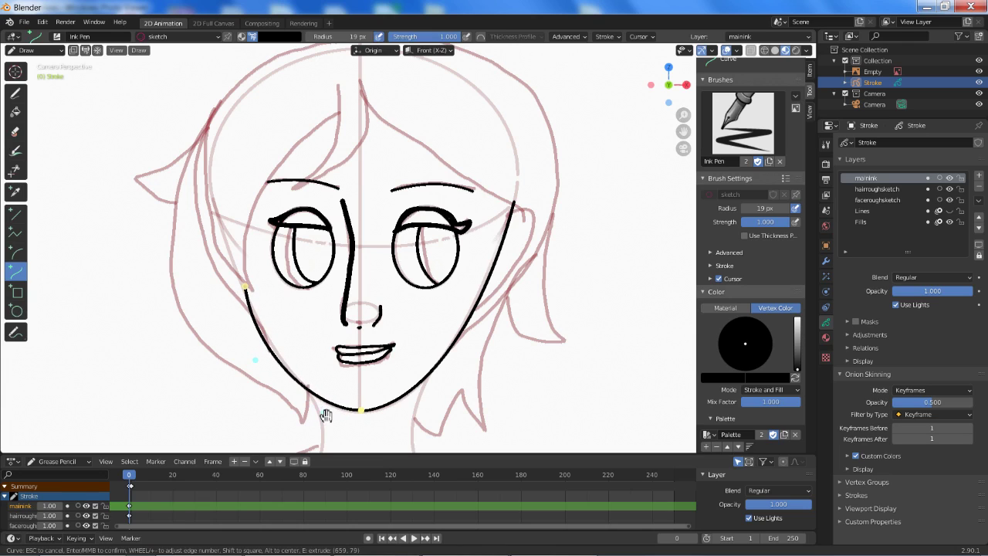
left_click_drag(245, 289, 253, 294)
key("Return")
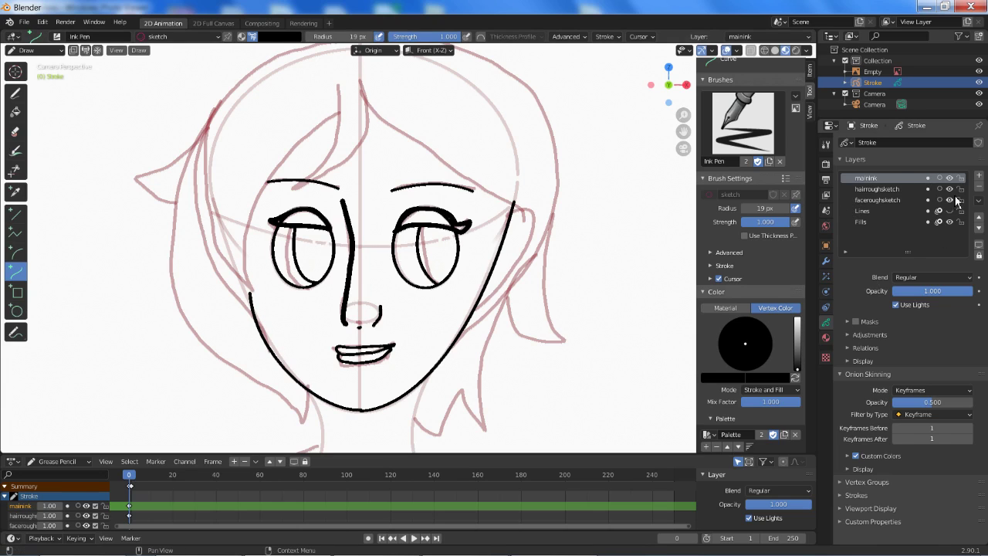
- Hide hairroughsketch and faceroughsketch to check the clean ink, then show them again
left_click(950, 188)
left_click(949, 200)
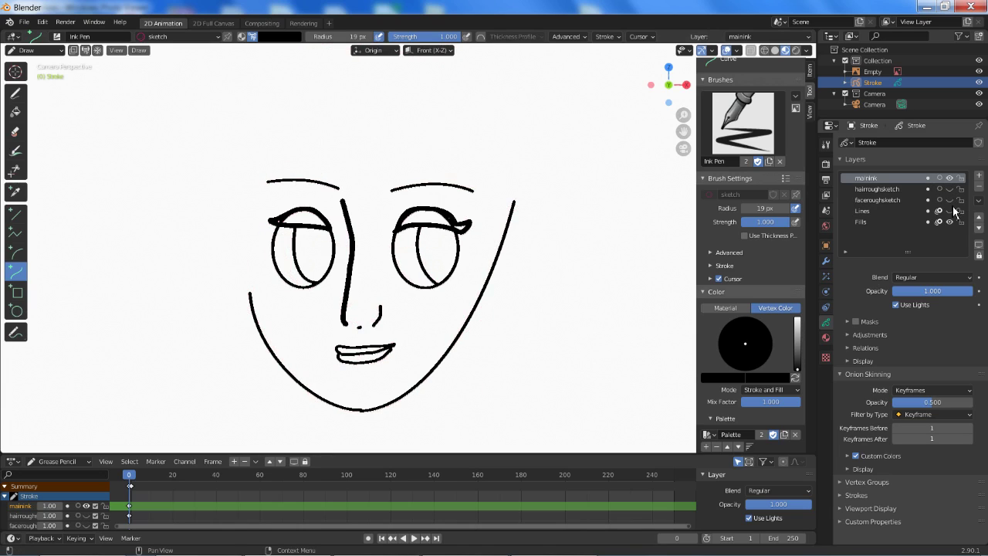
left_click(950, 200)
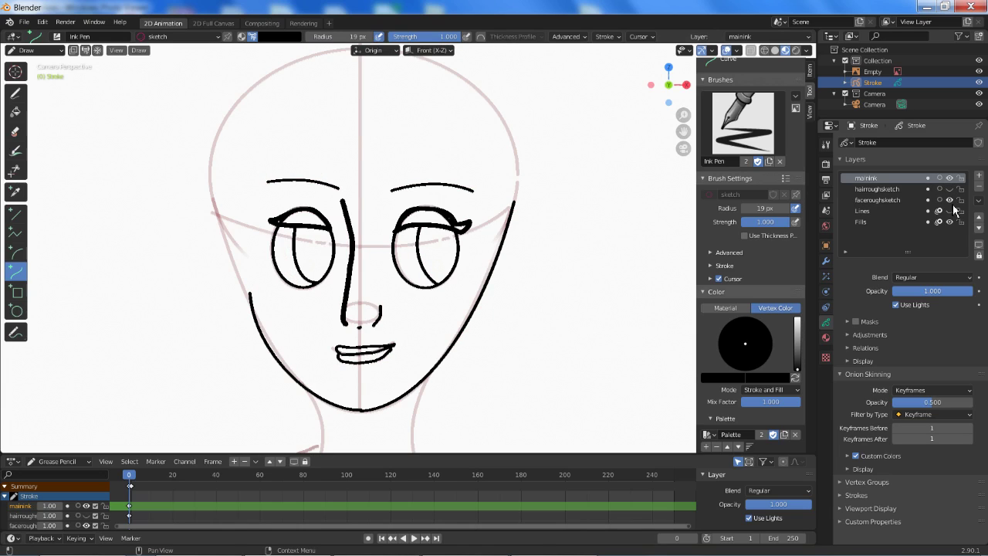
left_click(949, 188)
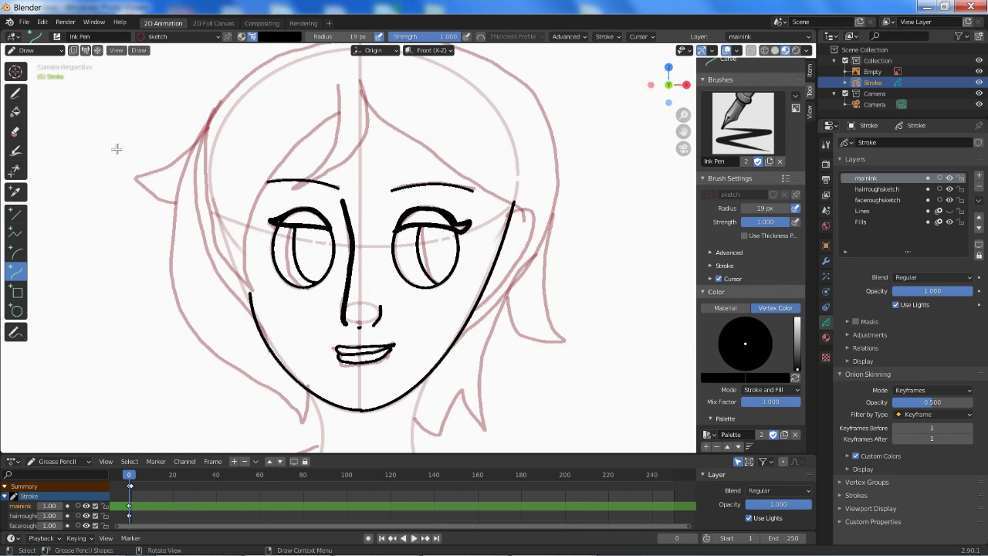
left_click(44, 51)
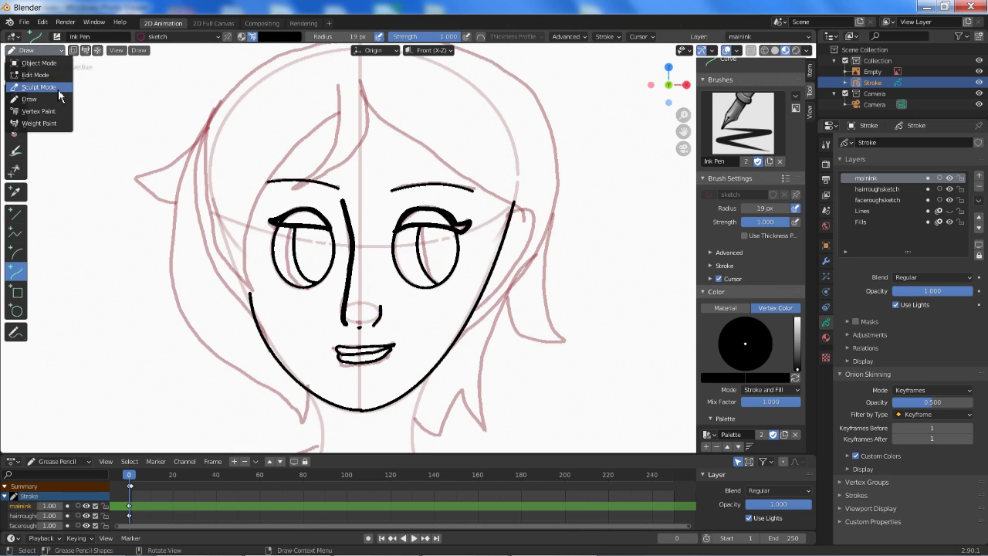
- Switch to Sculpt Mode and trial the Push brush on the face edge, undoing the change
left_click(58, 90)
scroll(117, 123, "up", 3)
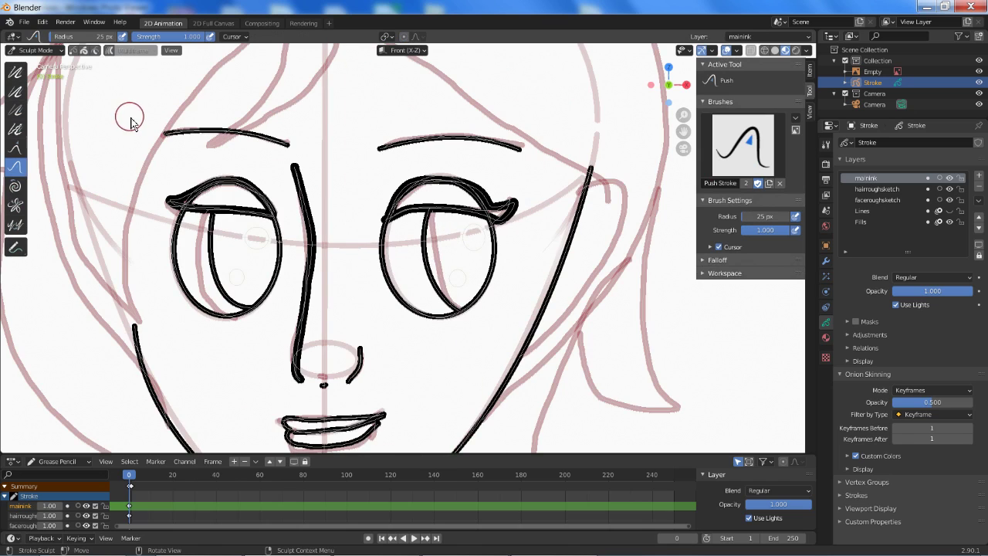
mouse_move(554, 206)
left_mouse_down()
mouse_move(581, 218)
mouse_move(510, 361)
left_mouse_up()
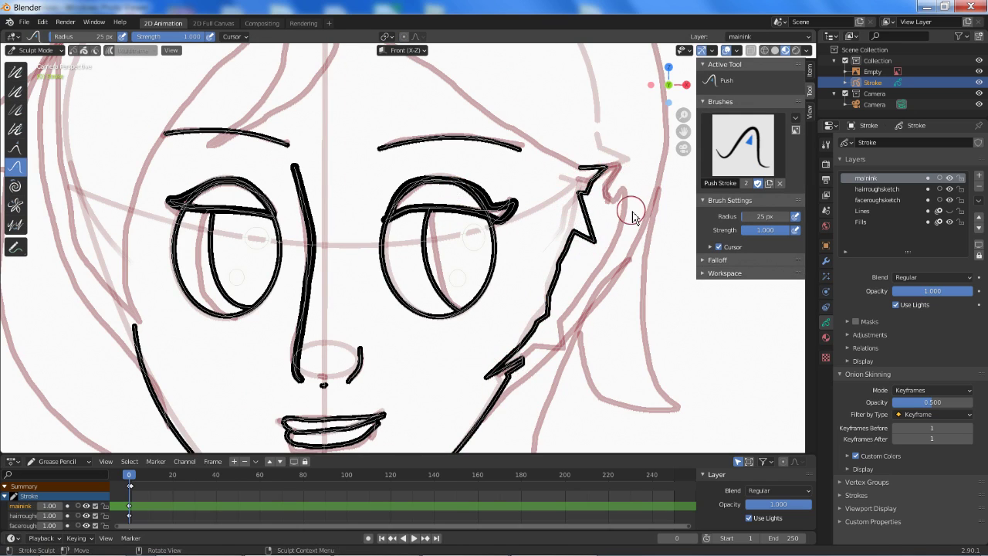
key("ctrl+z")
scroll(575, 196, "down", 3)
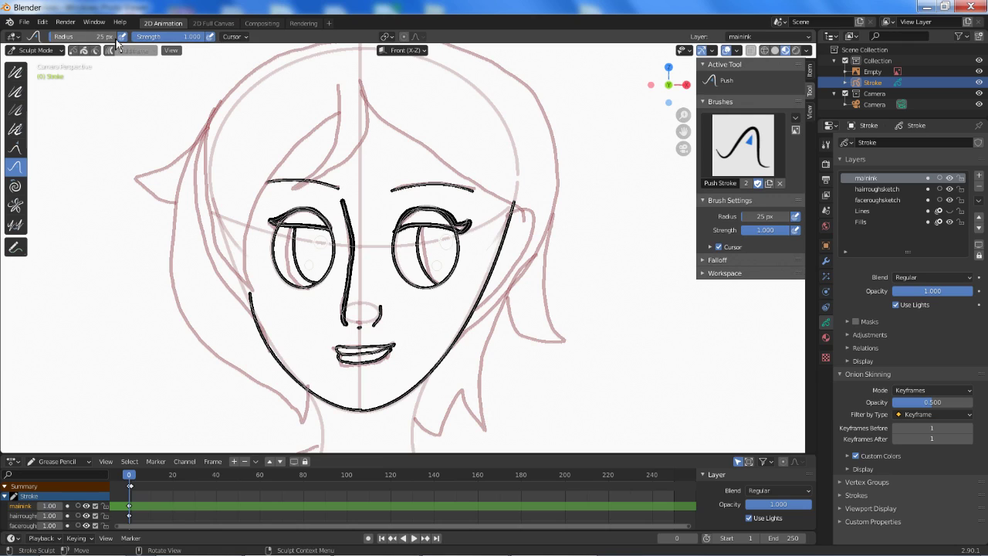
left_click(16, 38)
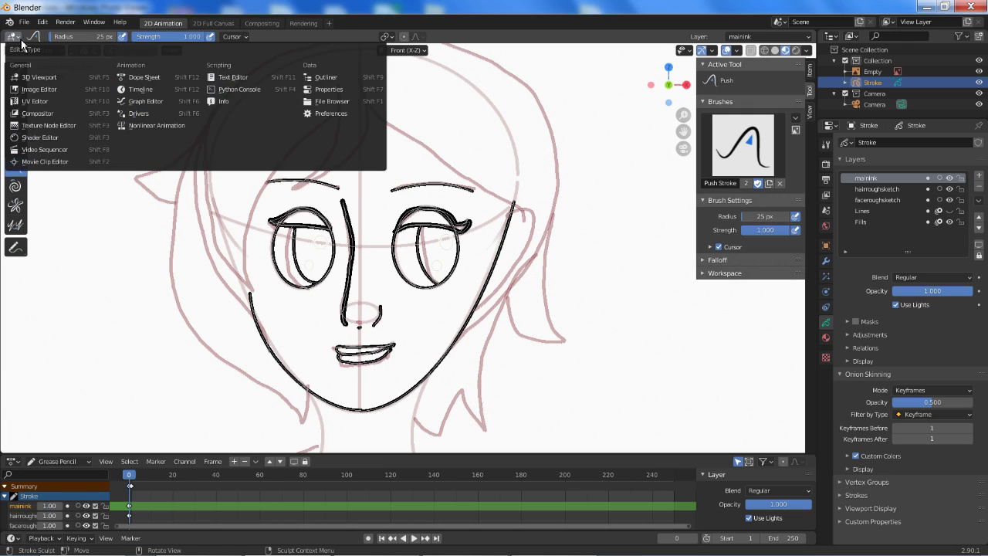
left_click(21, 41)
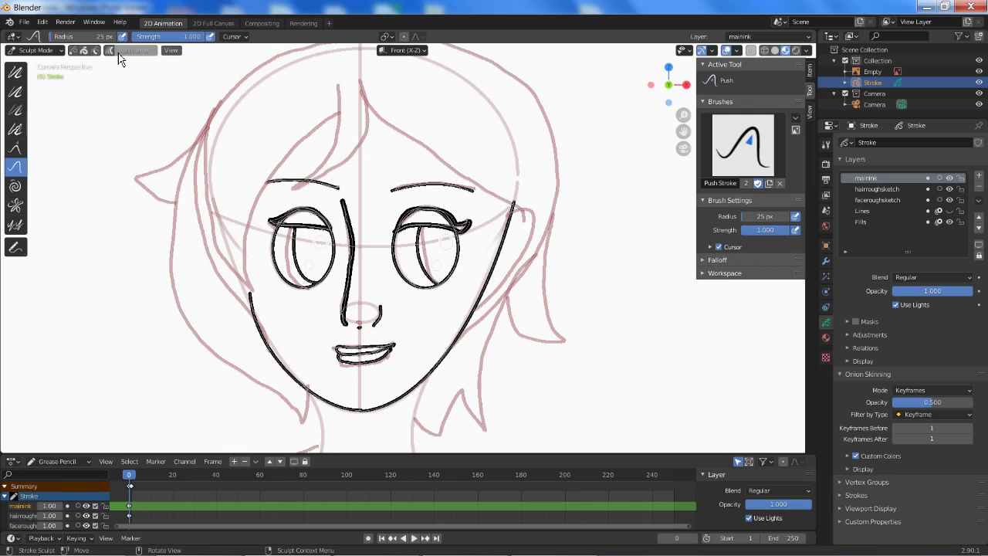
- Check the pivot point and falloff menus, then turn on proportional editing for the ink strokes
left_click(171, 51)
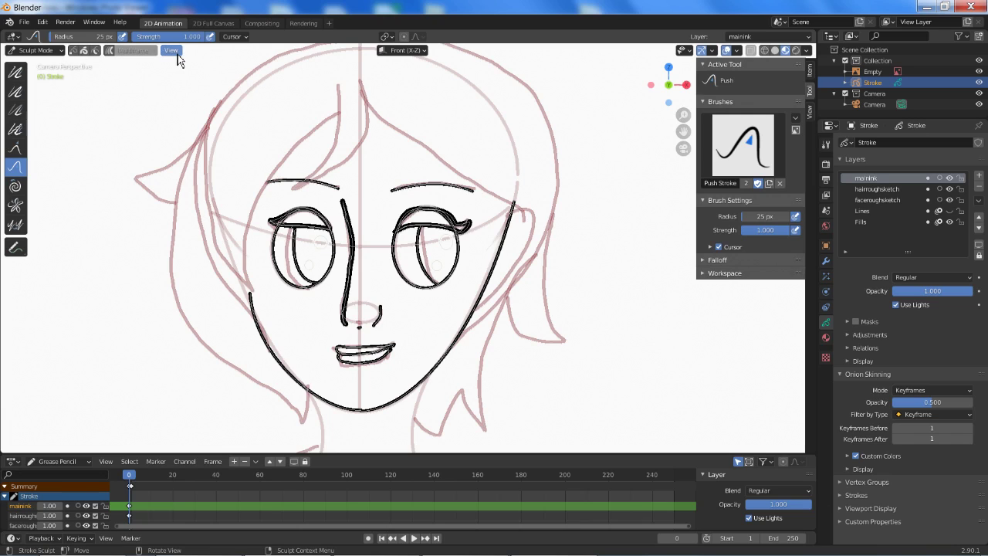
left_click(392, 39)
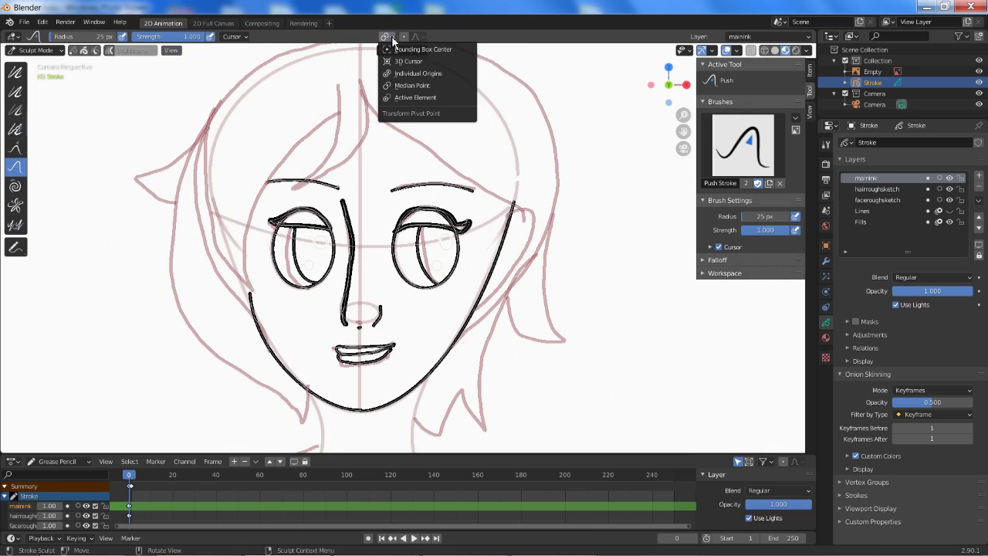
left_click(393, 34)
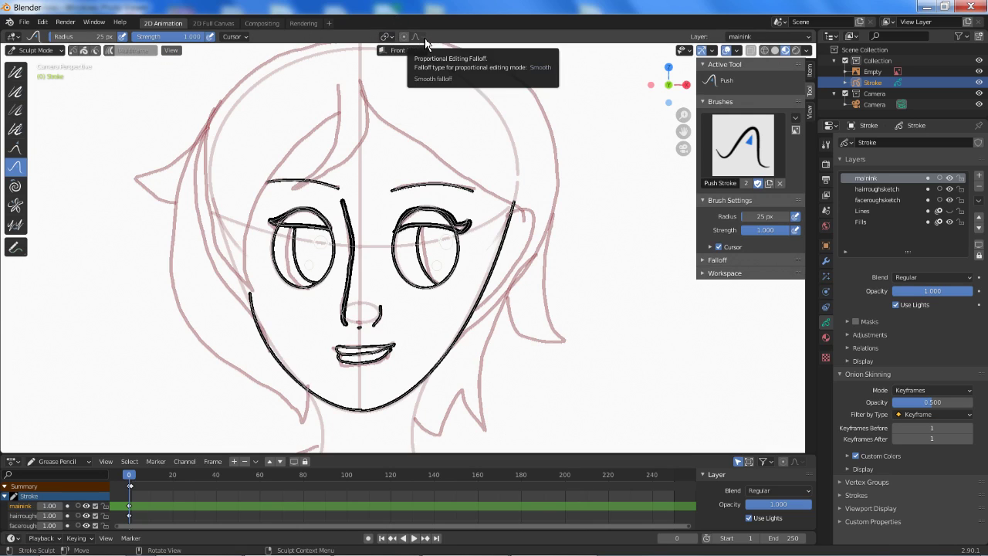
left_click(417, 37)
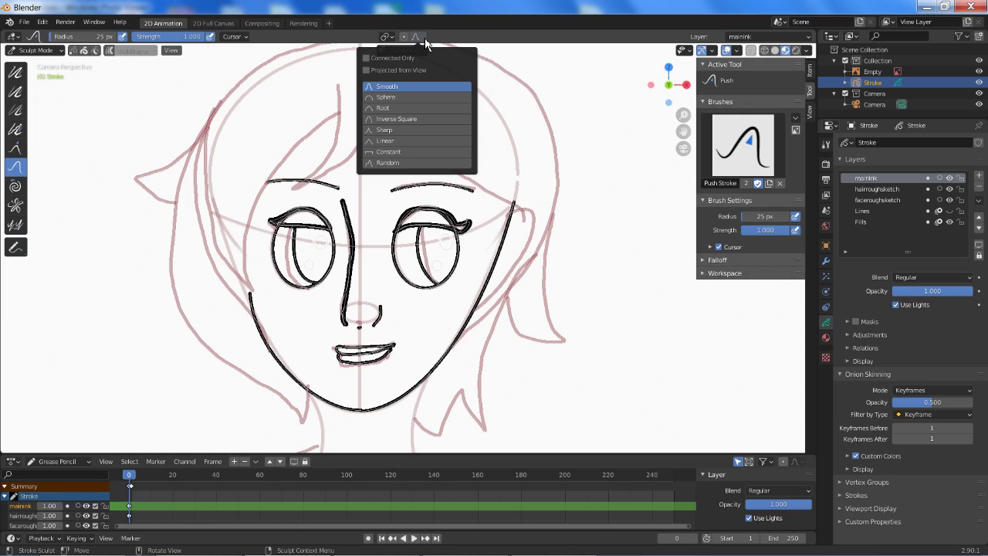
left_click(399, 97)
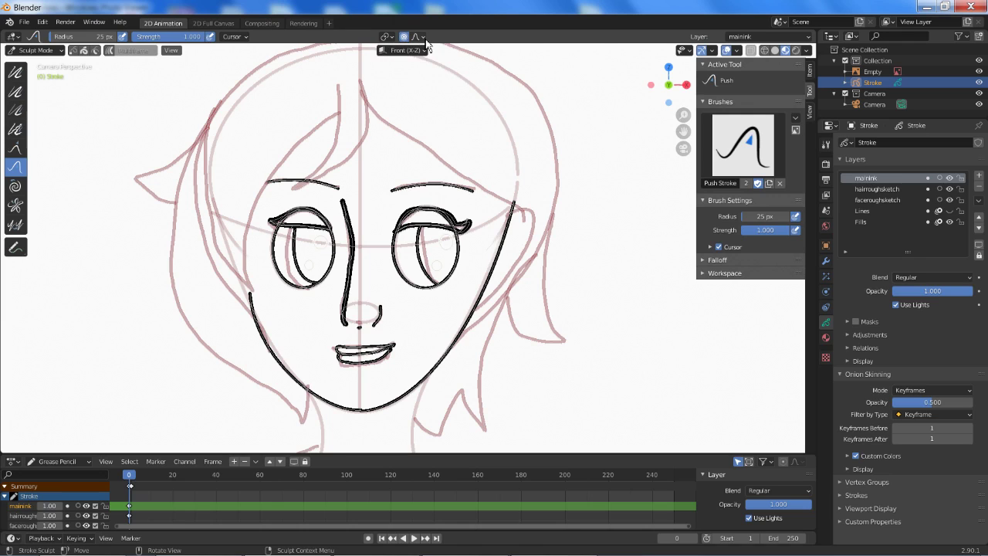
left_click(417, 37)
- Push the jawline stroke, undo the zigzag, and push it again more gently
mouse_move(432, 382)
left_mouse_down()
mouse_move(459, 354)
mouse_move(520, 343)
left_mouse_up()
key("ctrl+z")
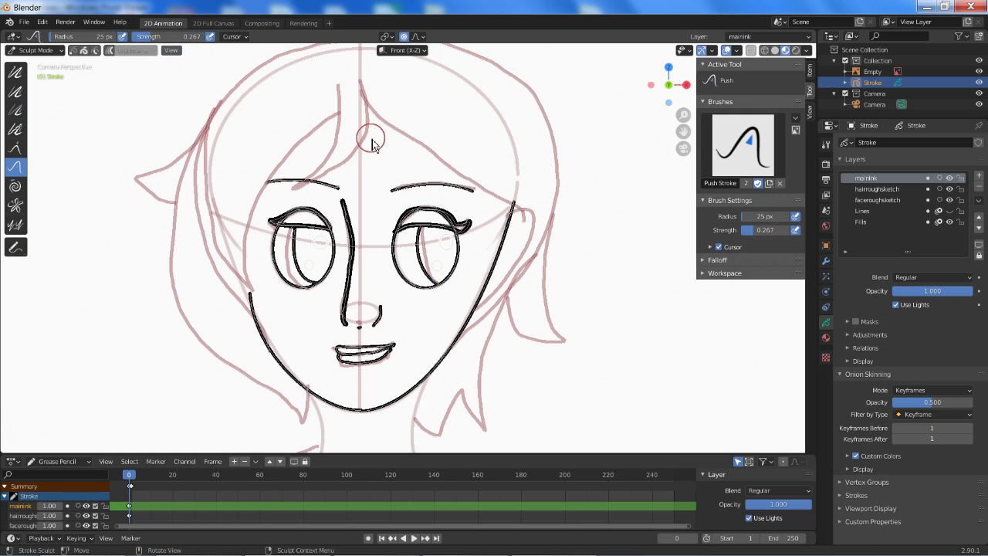
left_click_drag(452, 349, 478, 403)
- Push the right eye's lash tip into a hook and reshape the nose line
scroll(420, 300, "up", 2)
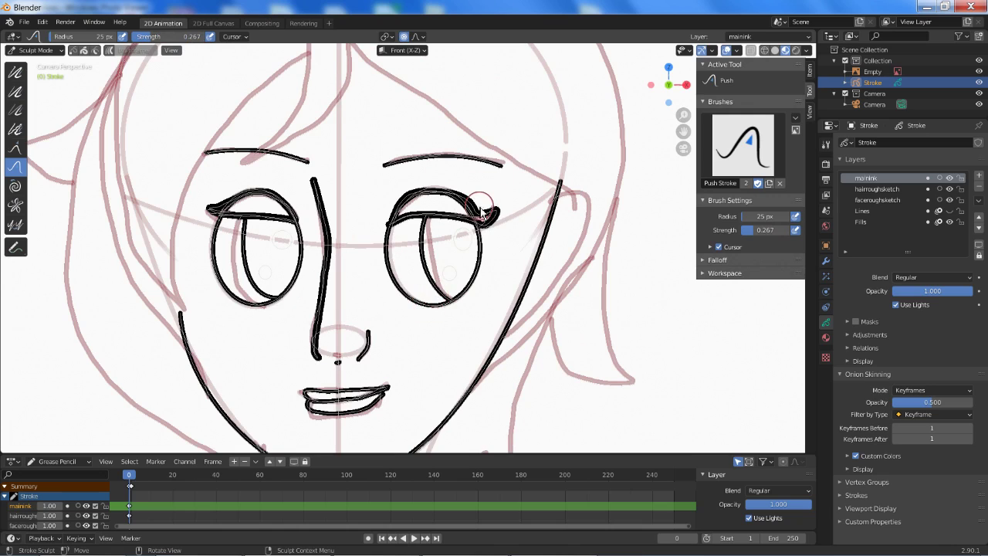
mouse_move(481, 209)
left_mouse_down()
mouse_move(485, 194)
mouse_move(518, 227)
mouse_move(502, 250)
left_mouse_up()
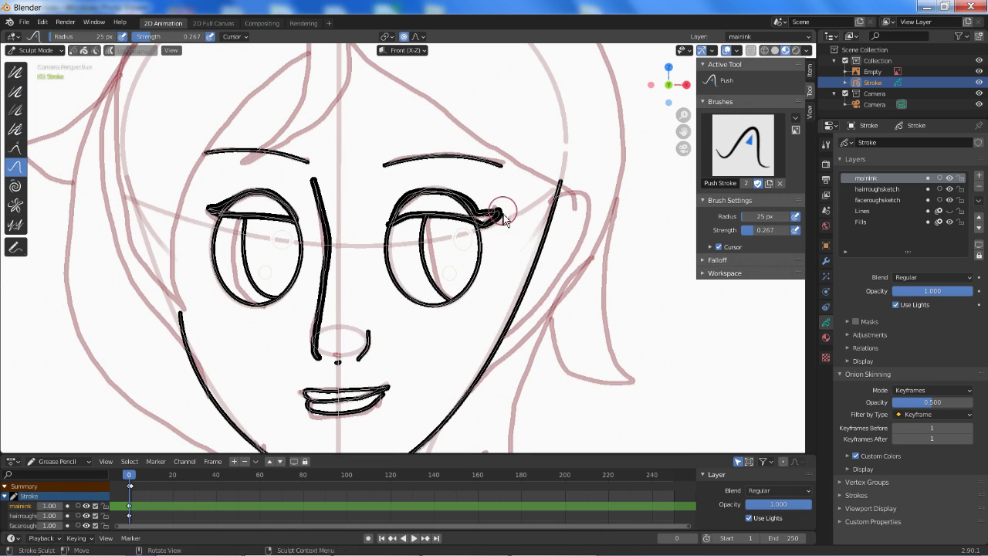
left_click_drag(331, 355, 327, 343)
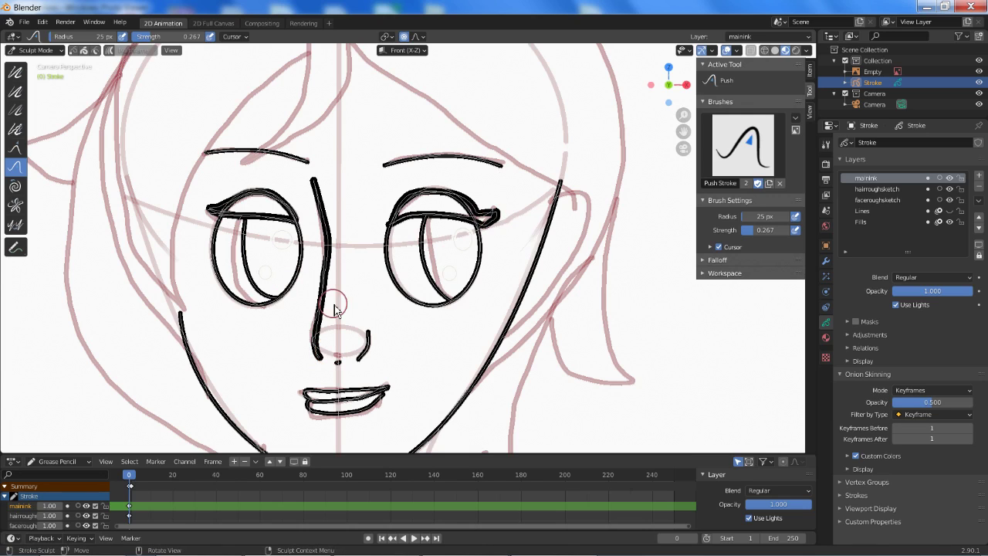
left_click_drag(328, 248, 303, 342)
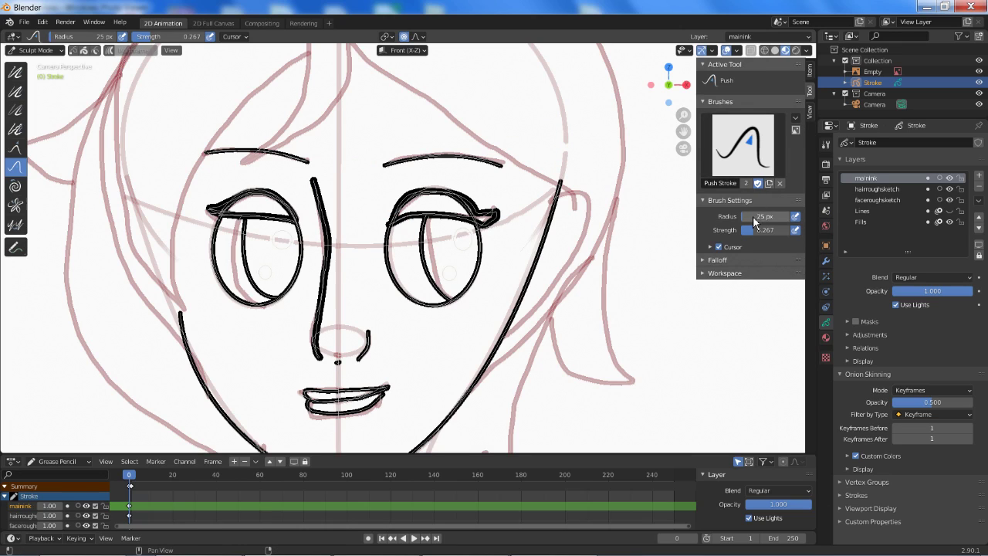
- Enlarge the Push brush radius to 217 px and push the lower jaw and chin strokes
left_click(705, 273)
left_click(705, 274)
left_click_drag(750, 218, 788, 217)
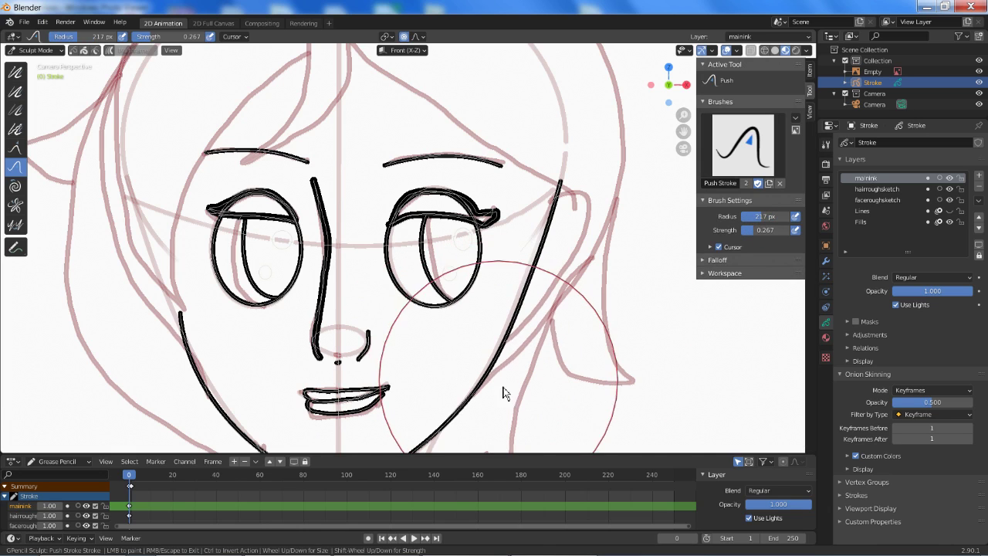
scroll(556, 326, "down", 2)
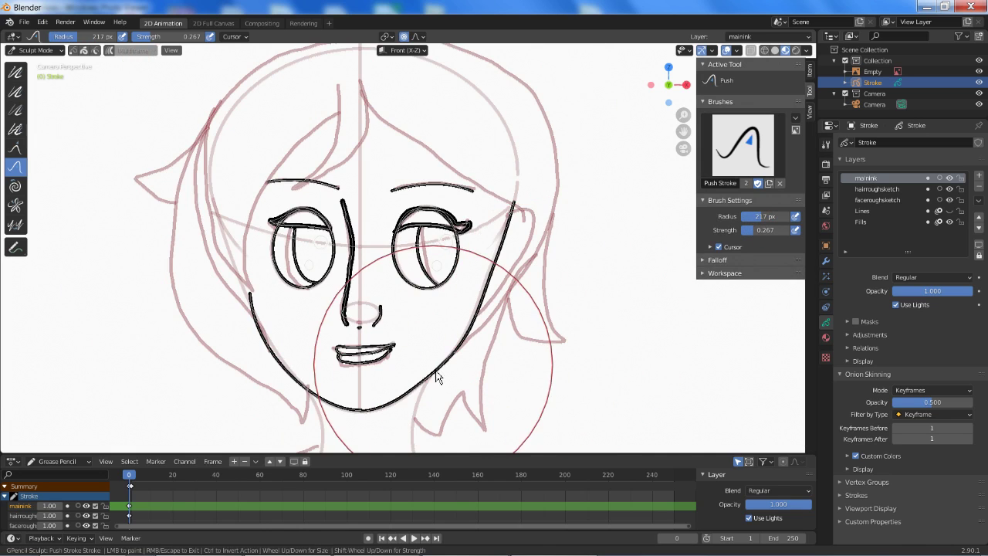
left_click_drag(440, 389, 278, 364)
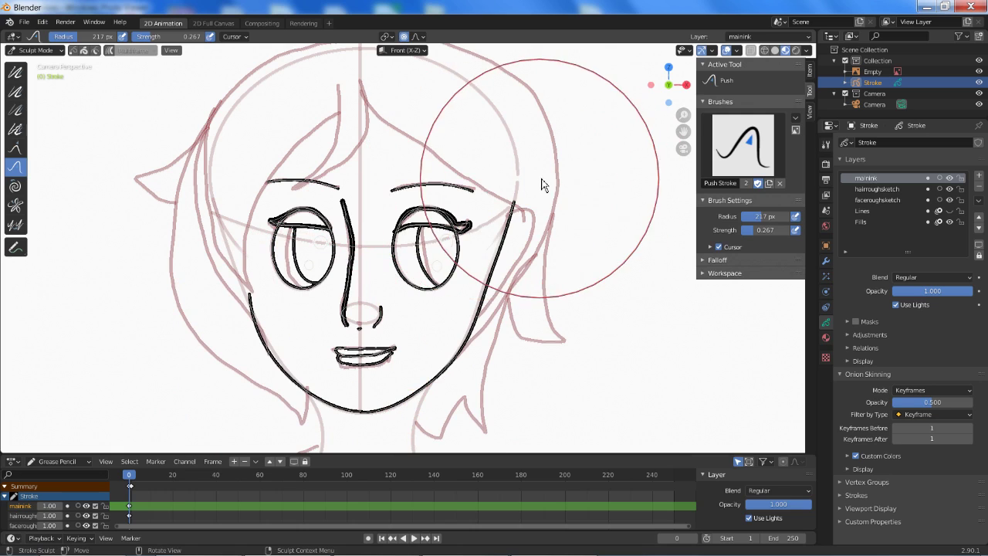
- Push the right-side hair strokes and reshape the shoulder and neck lines
mouse_move(525, 168)
left_mouse_down()
mouse_move(533, 177)
mouse_move(511, 351)
left_mouse_up()
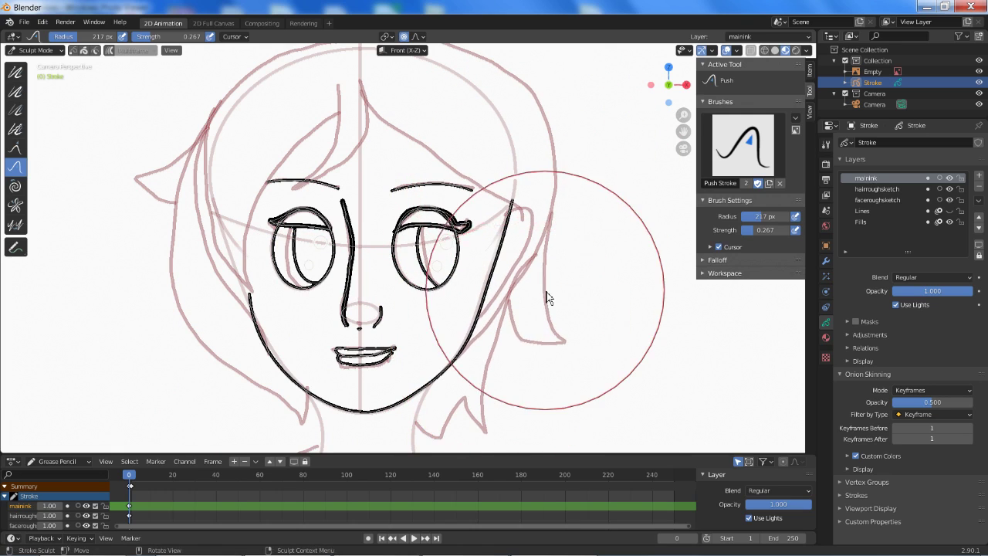
key("Home")
mouse_move(476, 402)
left_mouse_down()
mouse_move(399, 386)
mouse_move(309, 409)
left_mouse_up()
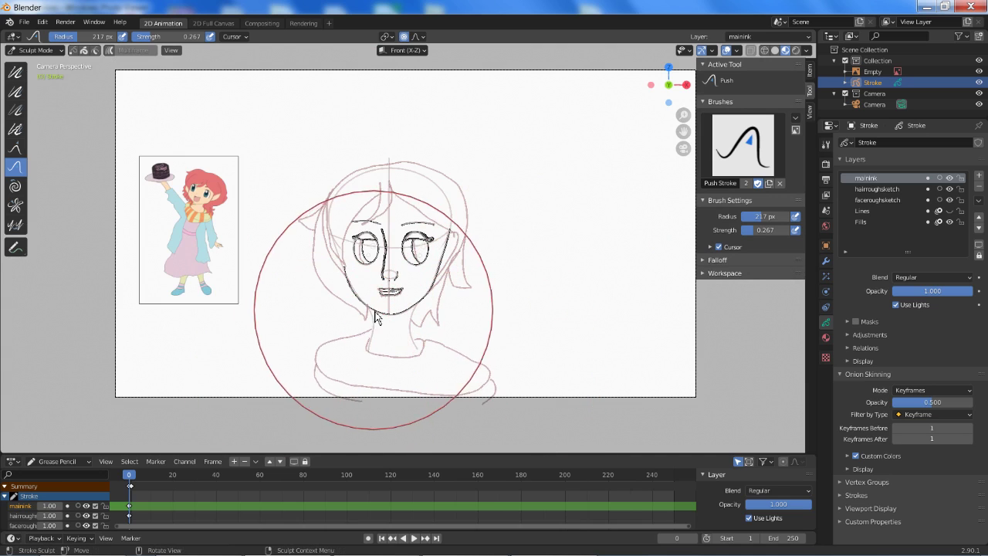
scroll(355, 231, "up", 3)
scroll(349, 209, "up", 3)
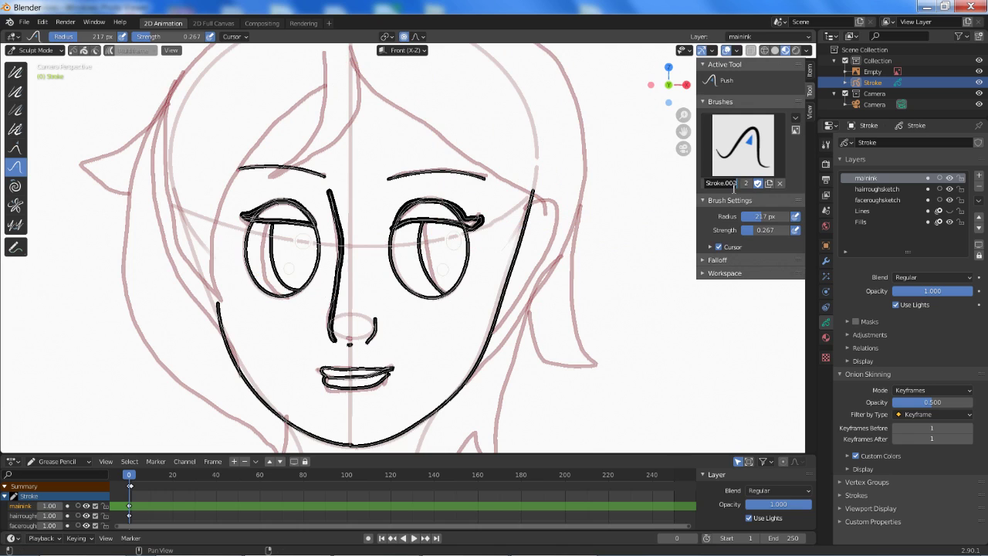
- Reshape the right-side hair strokes further from the camera view of the face
mouse_move(543, 195)
left_mouse_down()
mouse_move(591, 198)
mouse_move(642, 227)
mouse_move(543, 347)
mouse_move(623, 385)
left_mouse_up()
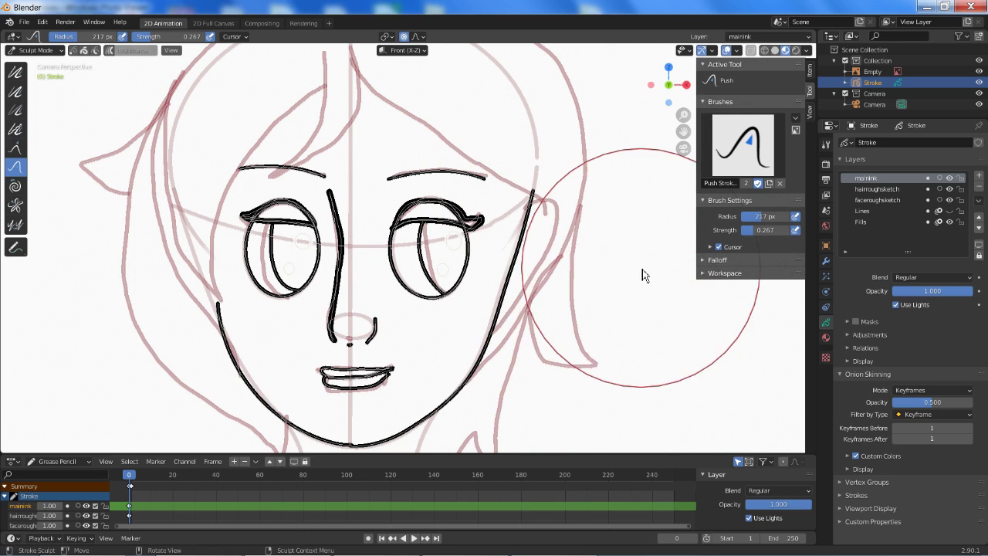
scroll(476, 235, "up", 3)
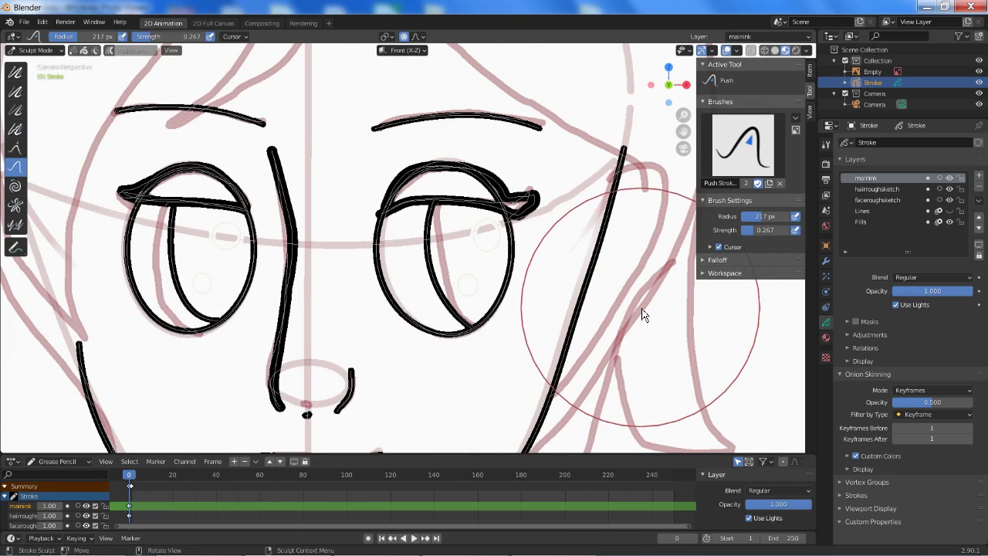
scroll(615, 286, "down", 5)
scroll(610, 275, "up", 2)
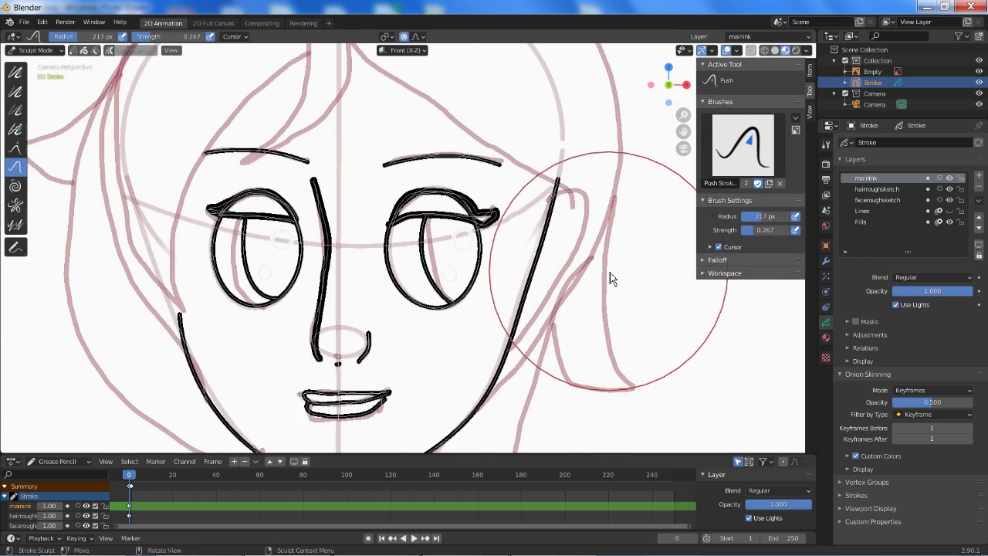
scroll(617, 301, "down", 5)
middle_click_drag(618, 302, 616, 274)
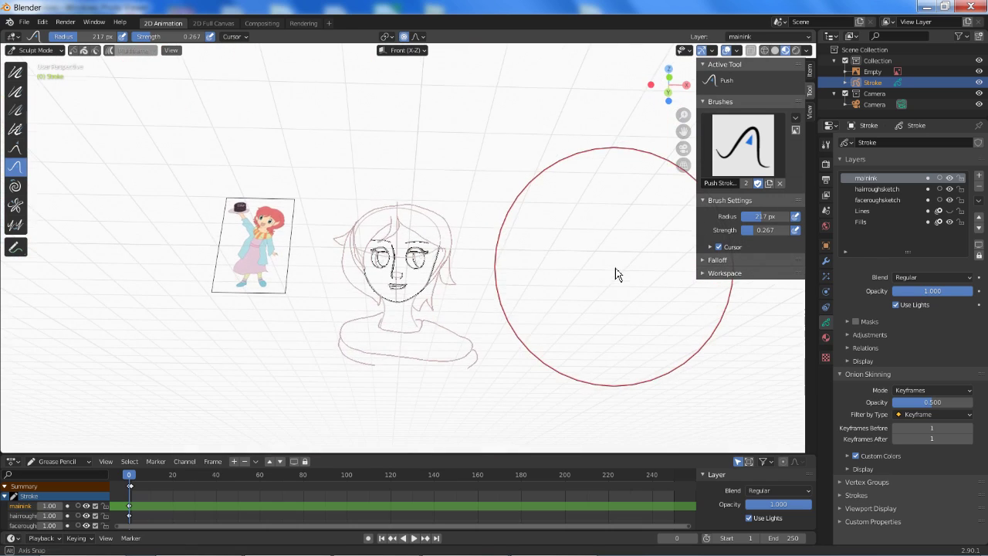
left_click(684, 149)
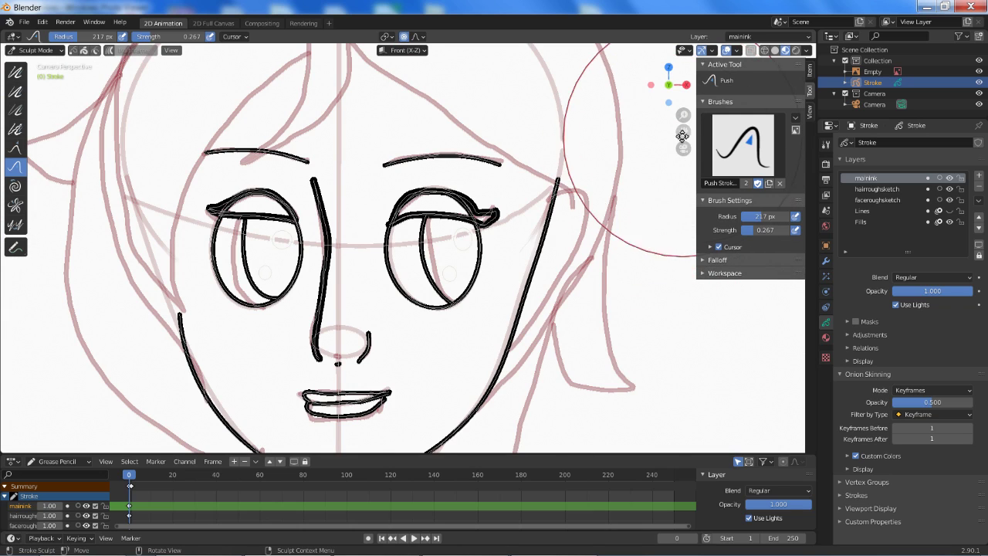
mouse_move(633, 139)
left_mouse_down()
mouse_move(669, 255)
mouse_move(657, 227)
left_mouse_up()
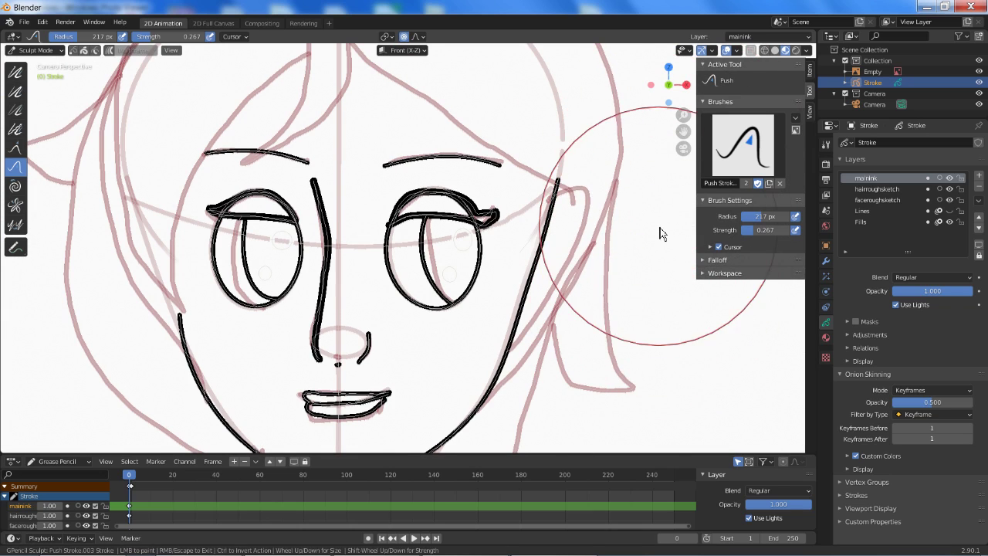
scroll(613, 244, "down", 1)
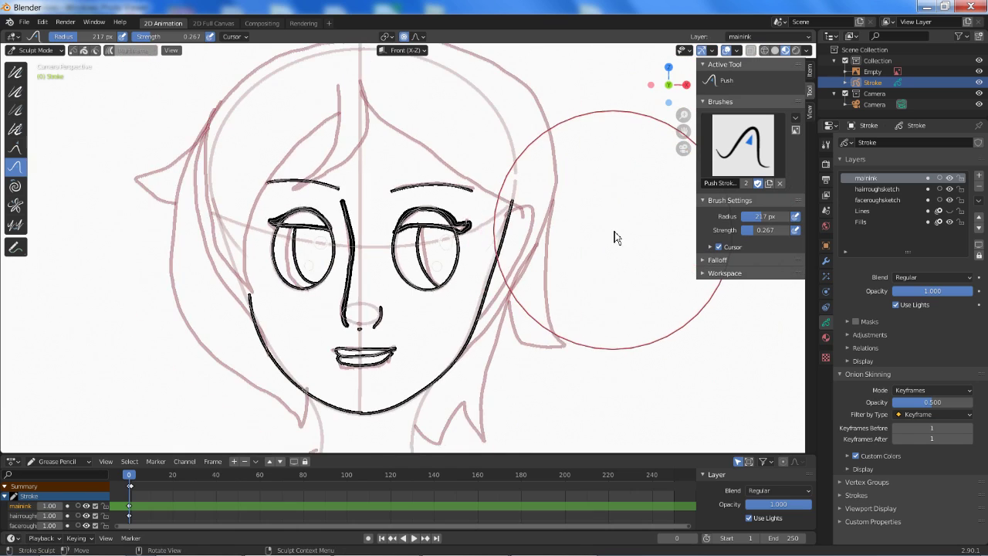
scroll(613, 235, "up", 2)
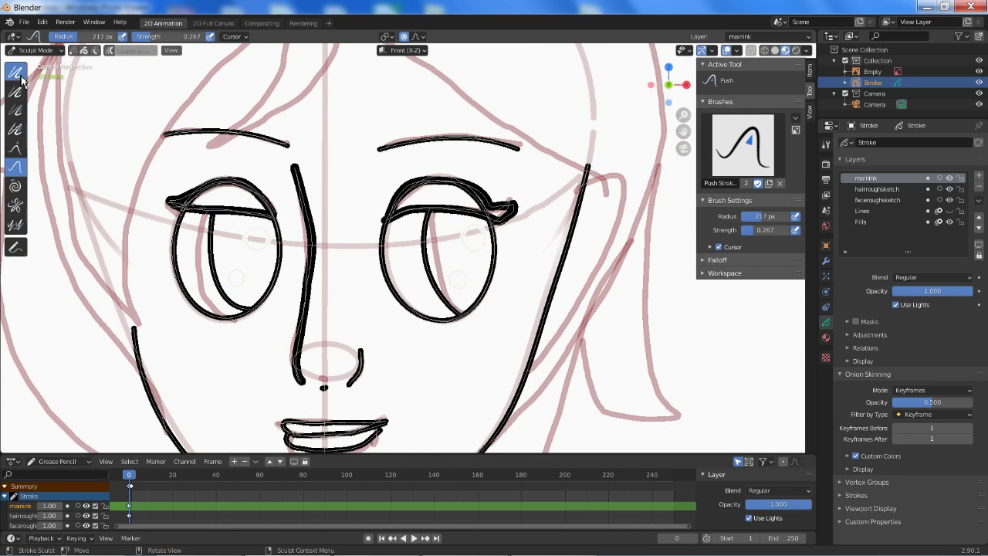
- With the Smooth brush, even out the nose line, right nostril and left eye's outer-corner tip
left_click(16, 73)
left_click_drag(293, 217, 305, 181)
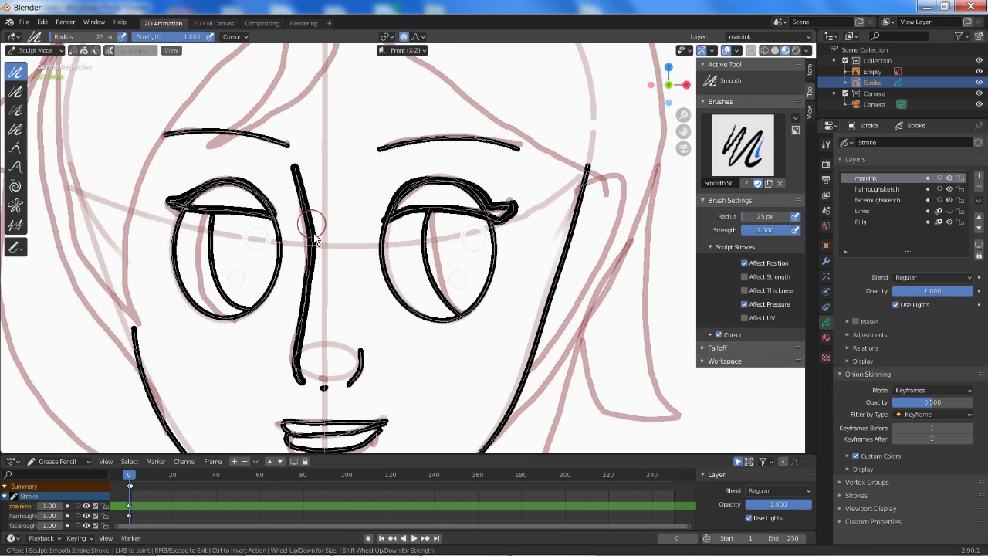
mouse_move(315, 239)
left_mouse_down()
mouse_move(290, 346)
mouse_move(301, 386)
mouse_move(306, 305)
mouse_move(298, 376)
mouse_move(323, 387)
mouse_move(358, 352)
mouse_move(358, 400)
left_mouse_up()
left_click_drag(381, 354, 374, 363)
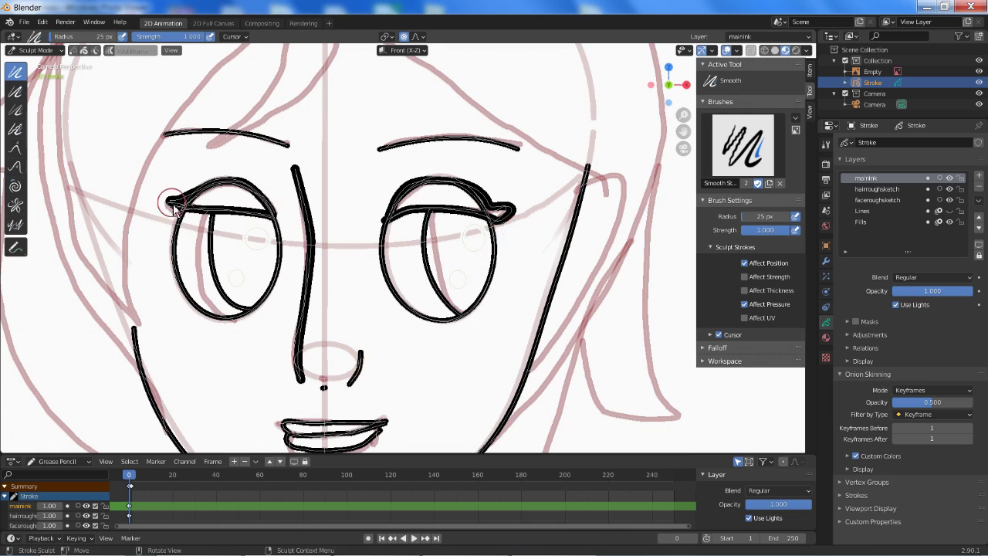
left_click_drag(176, 209, 171, 203)
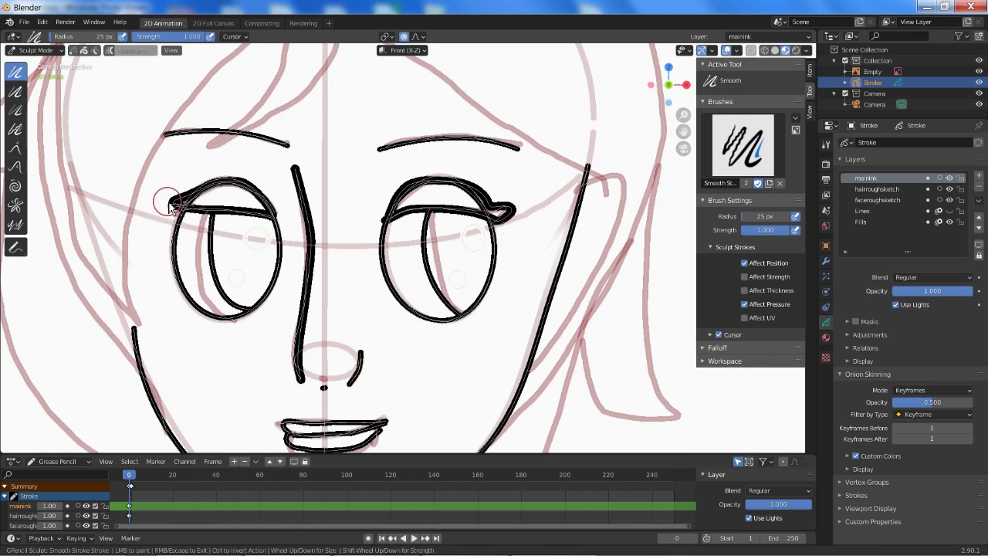
- Using the Thickness brush, thicken and thin sections of both eyebrows
left_click(17, 94)
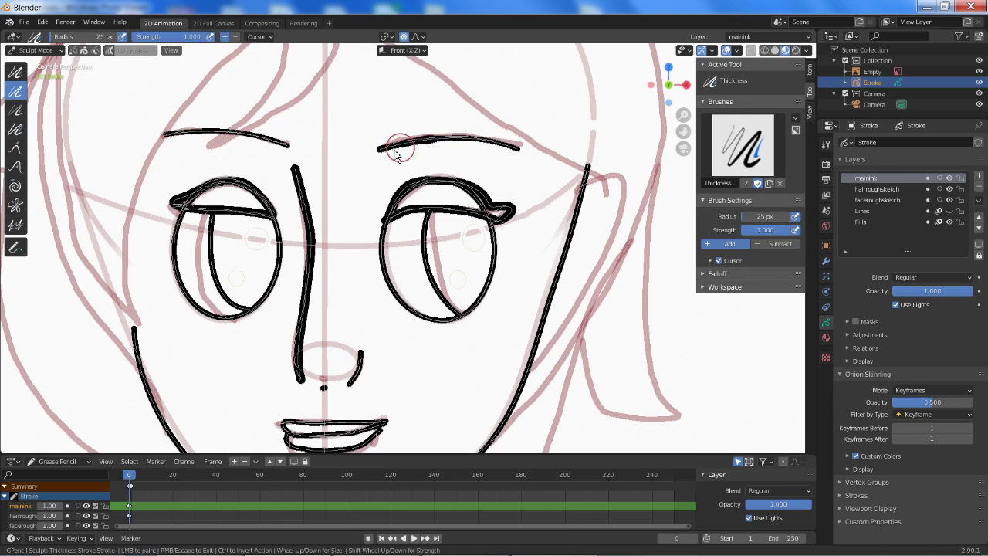
mouse_move(397, 150)
left_mouse_down()
mouse_move(386, 154)
mouse_move(413, 144)
left_mouse_up()
mouse_move(222, 141)
left_mouse_down()
mouse_move(270, 146)
mouse_move(219, 140)
left_mouse_up()
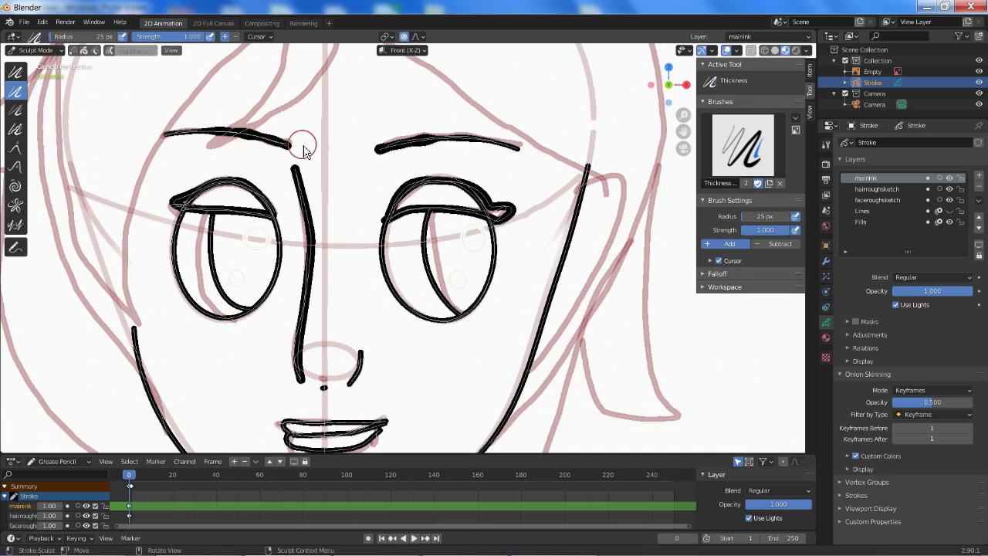
left_click(779, 245)
mouse_move(427, 149)
left_mouse_down()
mouse_move(507, 149)
mouse_move(435, 149)
mouse_move(438, 162)
mouse_move(415, 137)
mouse_move(360, 146)
mouse_move(399, 155)
left_mouse_up()
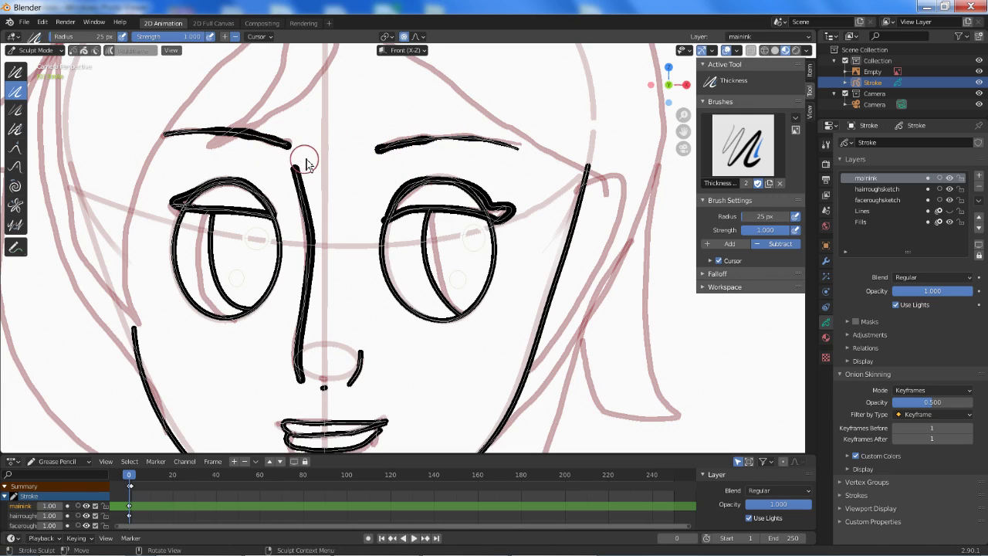
left_click_drag(514, 142, 533, 154, "ctrl")
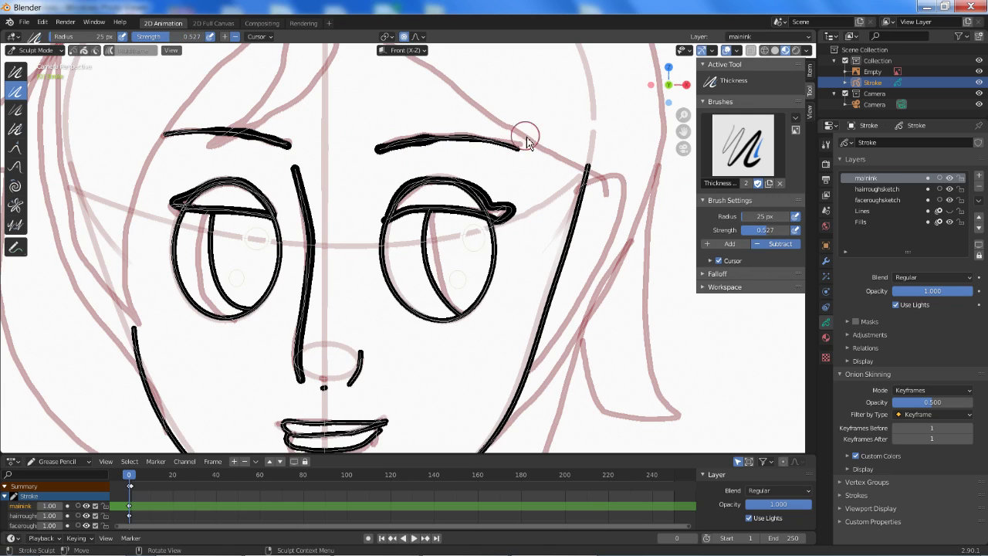
mouse_move(525, 132)
left_mouse_down()
mouse_move(514, 146)
mouse_move(433, 149)
left_mouse_up()
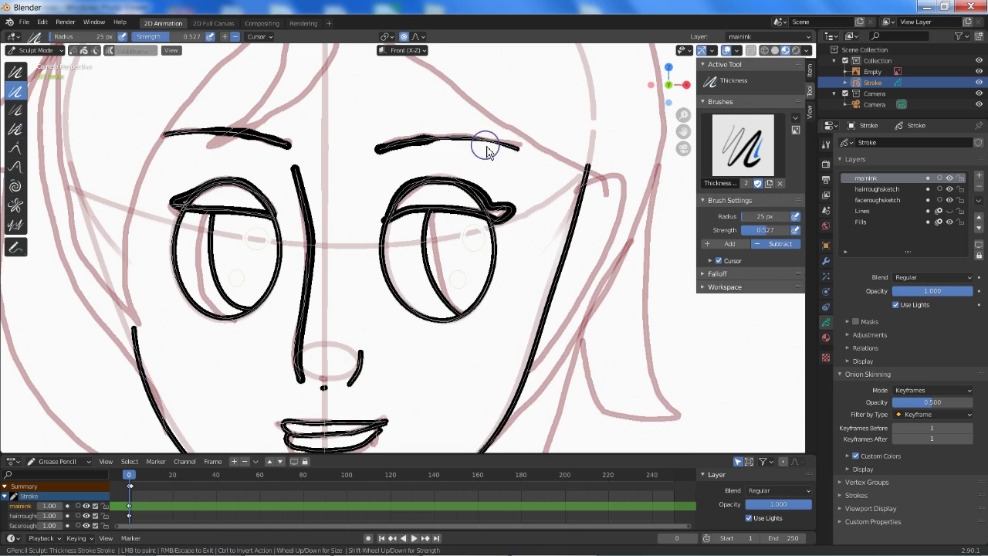
left_click_drag(487, 151, 400, 153)
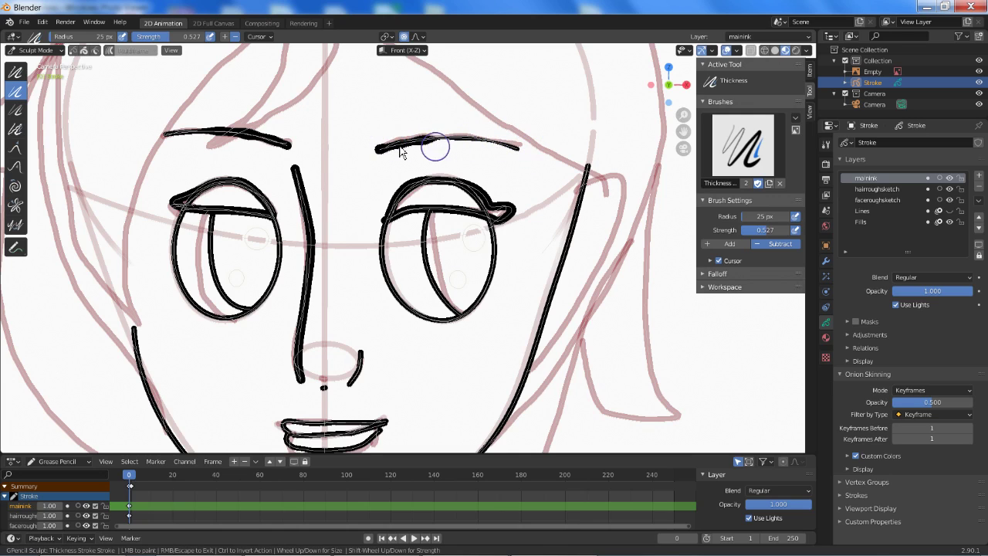
- Undo the over-thinning, thicken the right eyebrow's tip, and taper both eyebrows' outer tips
key("ctrl+z")
key("ctrl+z")
key("ctrl+z")
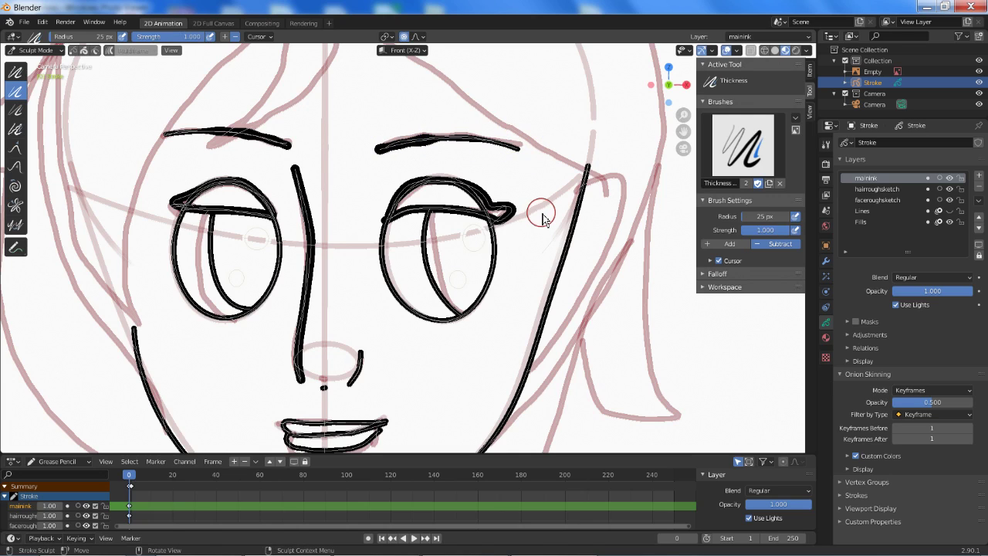
key("ctrl")
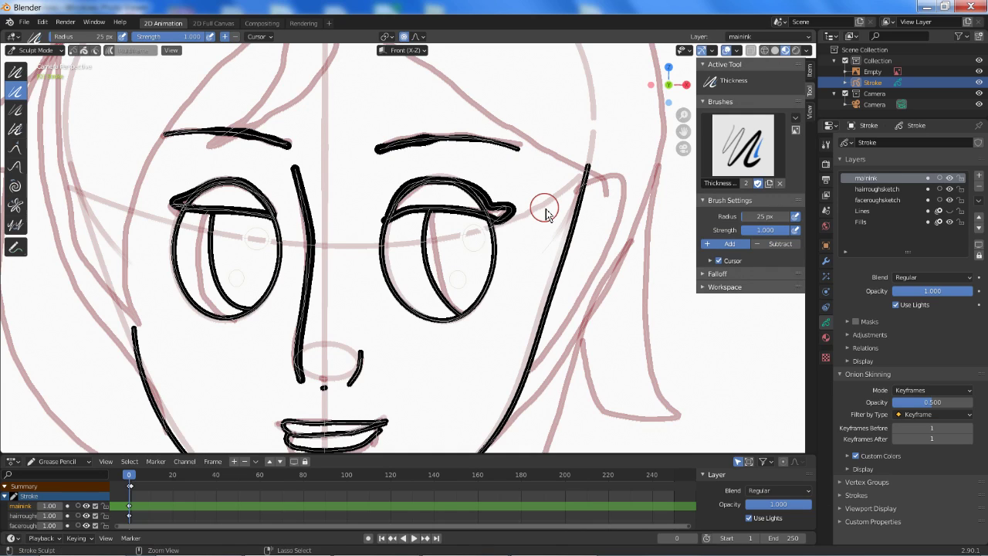
key("ctrl+z")
key("ctrl+z")
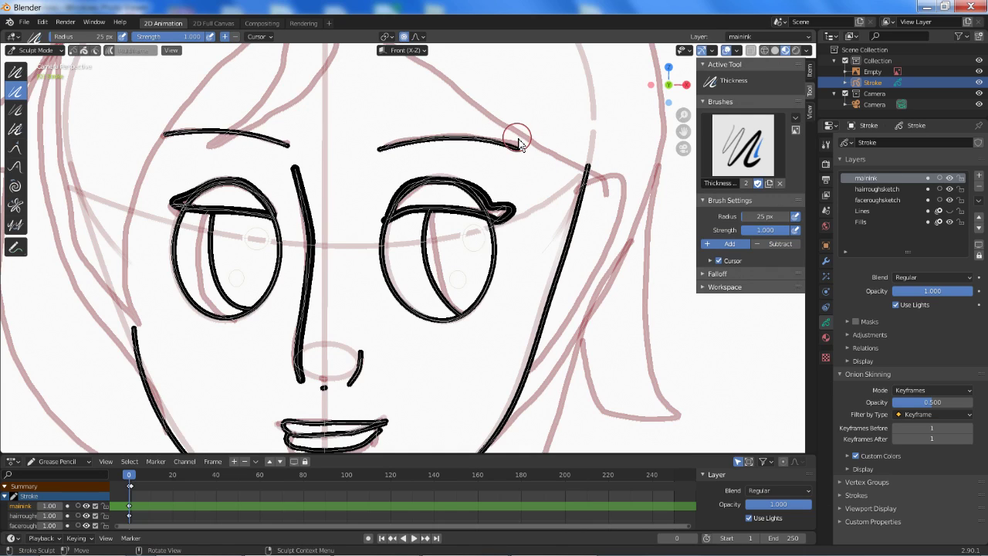
left_click_drag(537, 157, 502, 150)
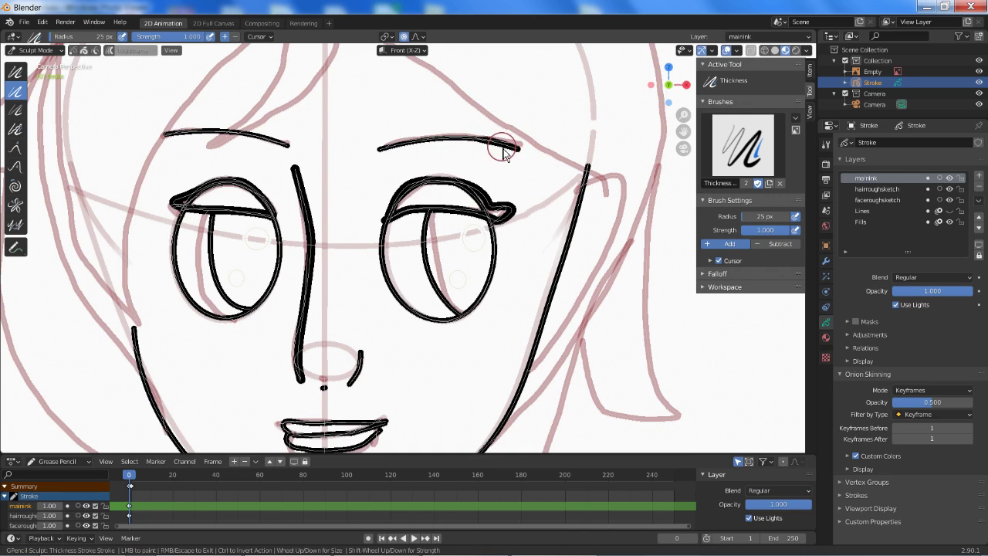
left_click(777, 245)
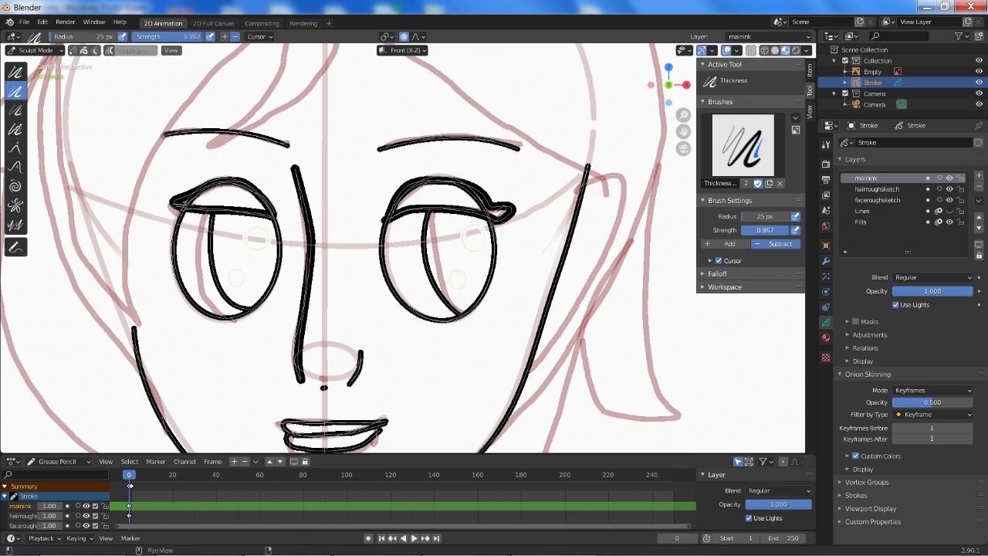
left_click_drag(529, 159, 494, 154)
left_click_drag(162, 145, 177, 150)
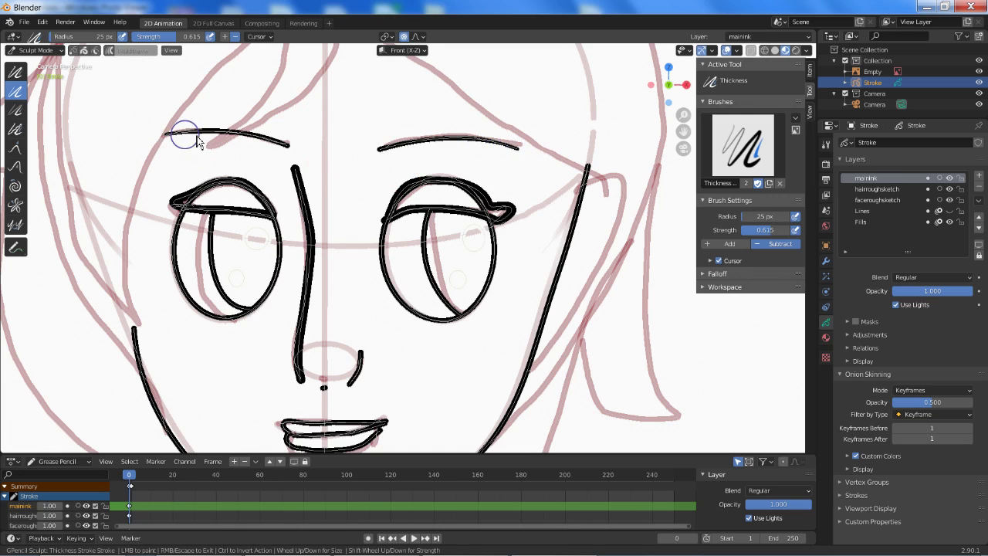
- Thin the nose line and nostril strokes, then bring the OBS window to the front
left_click_drag(288, 181, 324, 249)
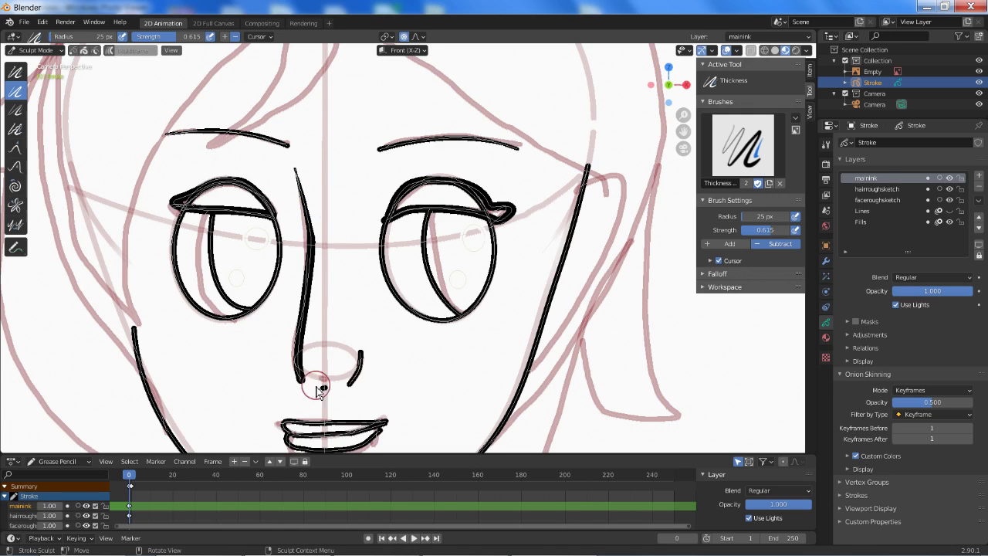
left_click_drag(352, 392, 361, 356)
left_click_drag(292, 377, 307, 287)
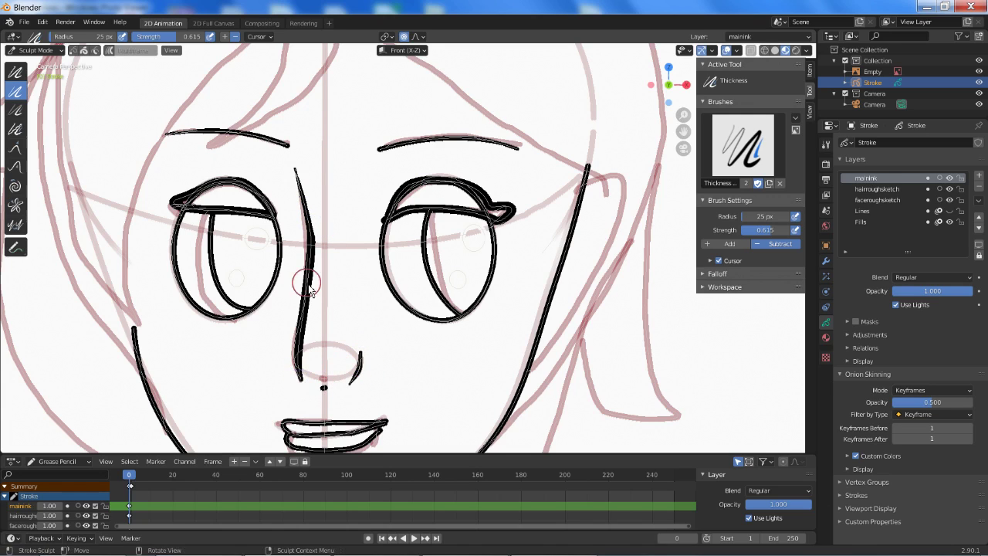
left_click_drag(305, 332, 302, 315)
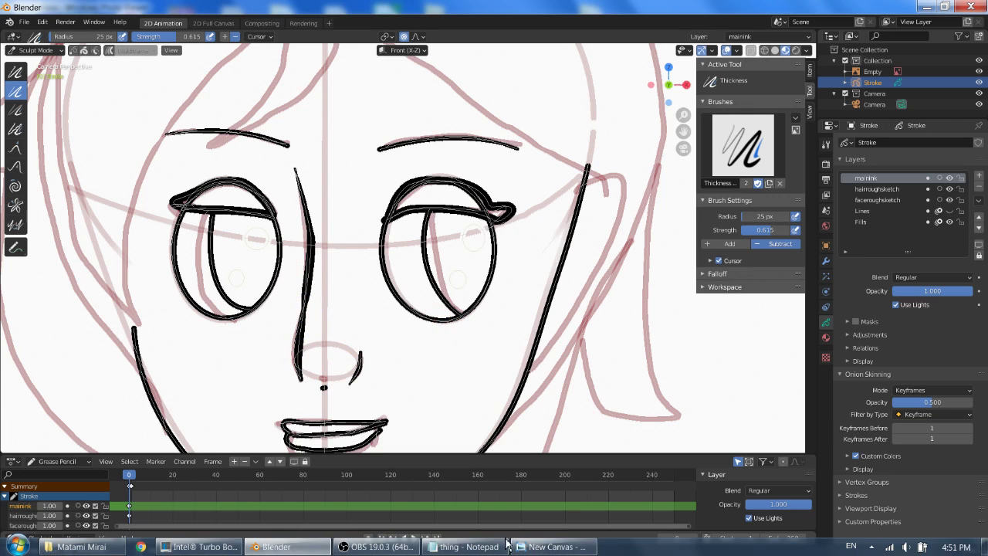
left_click(376, 547)
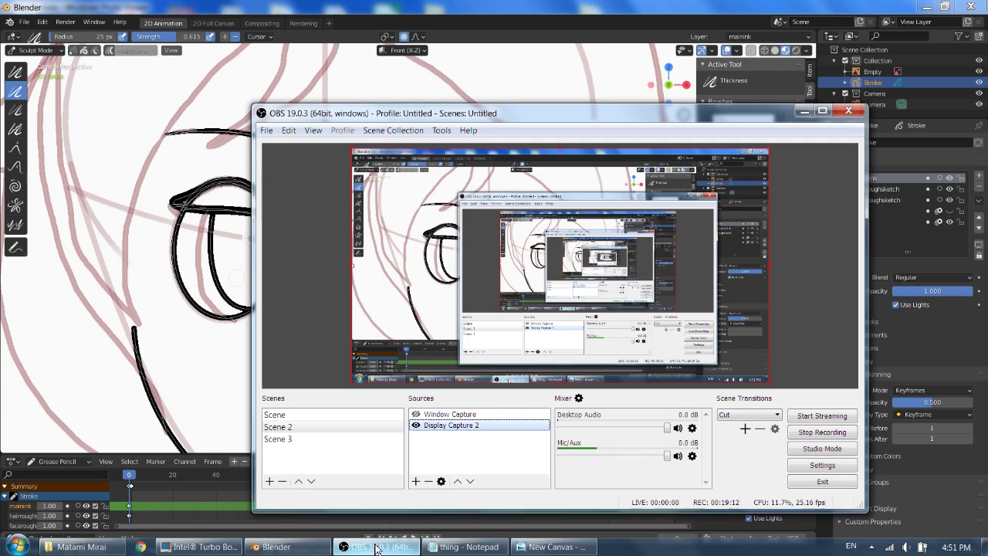